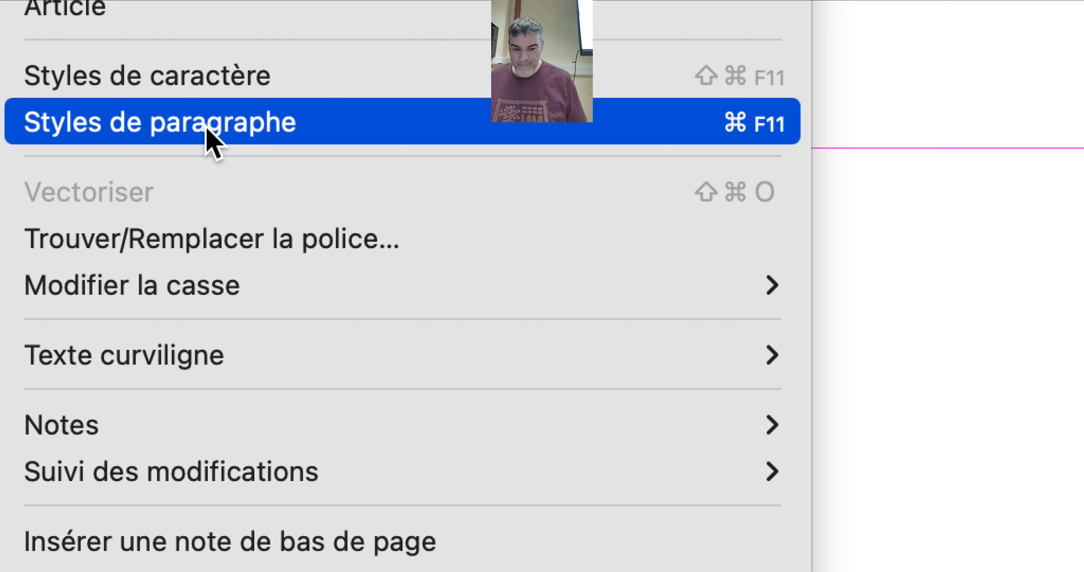
Display the paragraph styles and apply "premier (produit)" to the empty paragraph under "Tapez votre texte ici…".
click(210, 139)
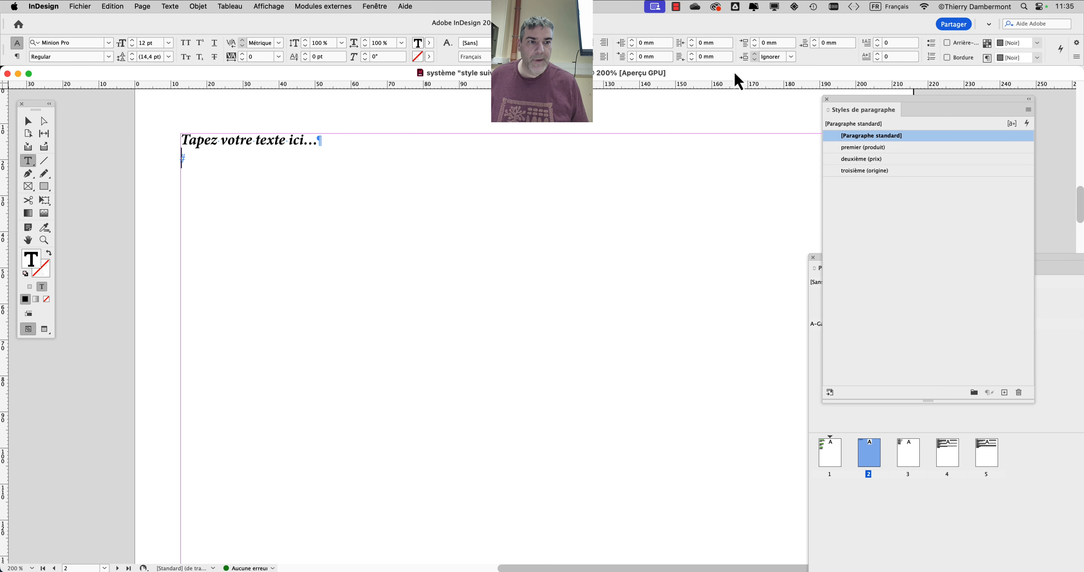
drag(849, 107, 592, 114)
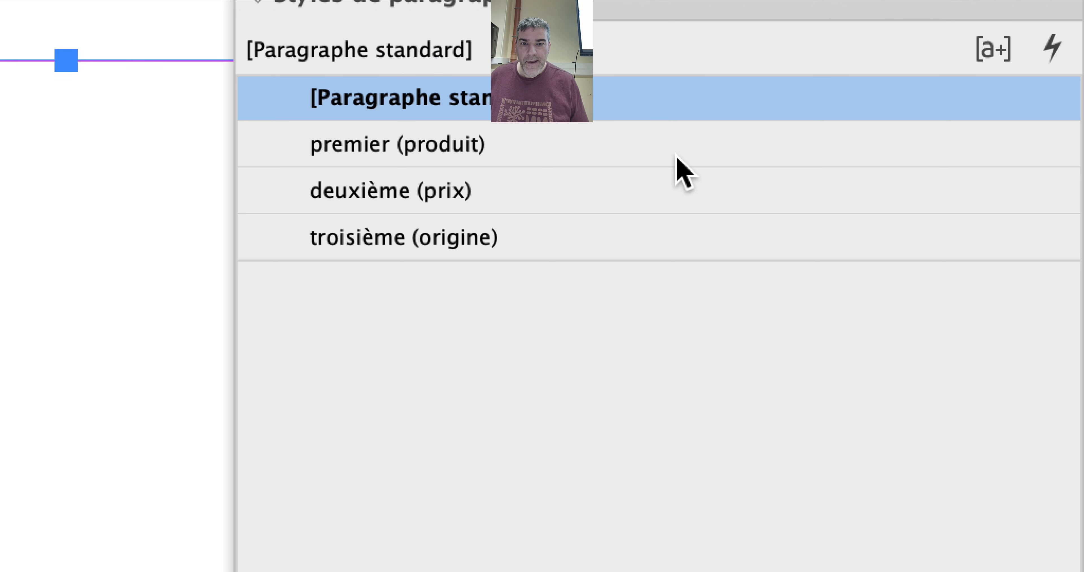
click(676, 154)
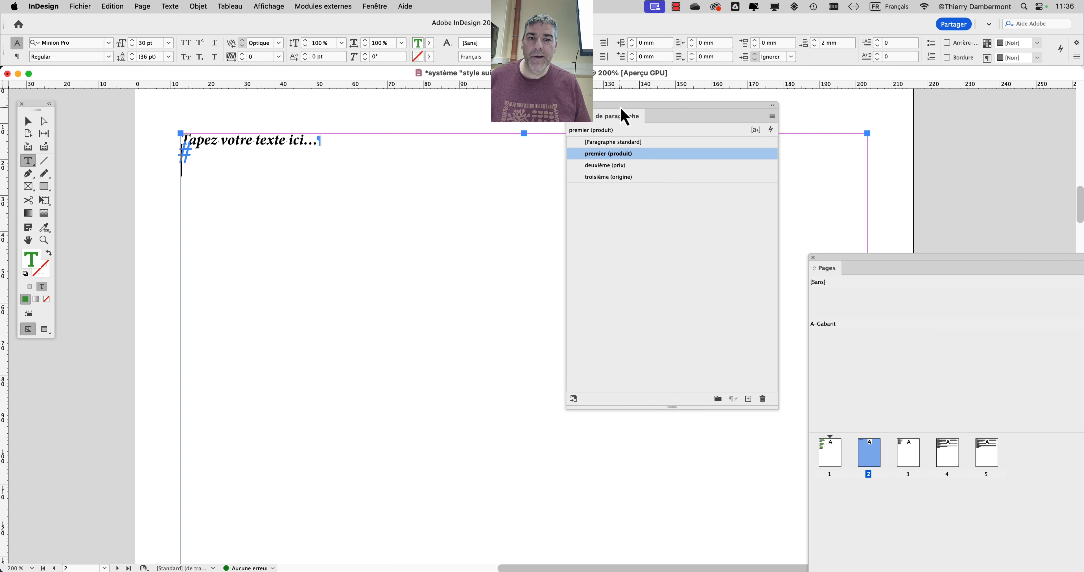
Enter the product line "pistons" and the price line "400 euros" as two consecutive paragraphs.
drag(614, 114, 704, 117)
key(super+equal)
key(super+equal)
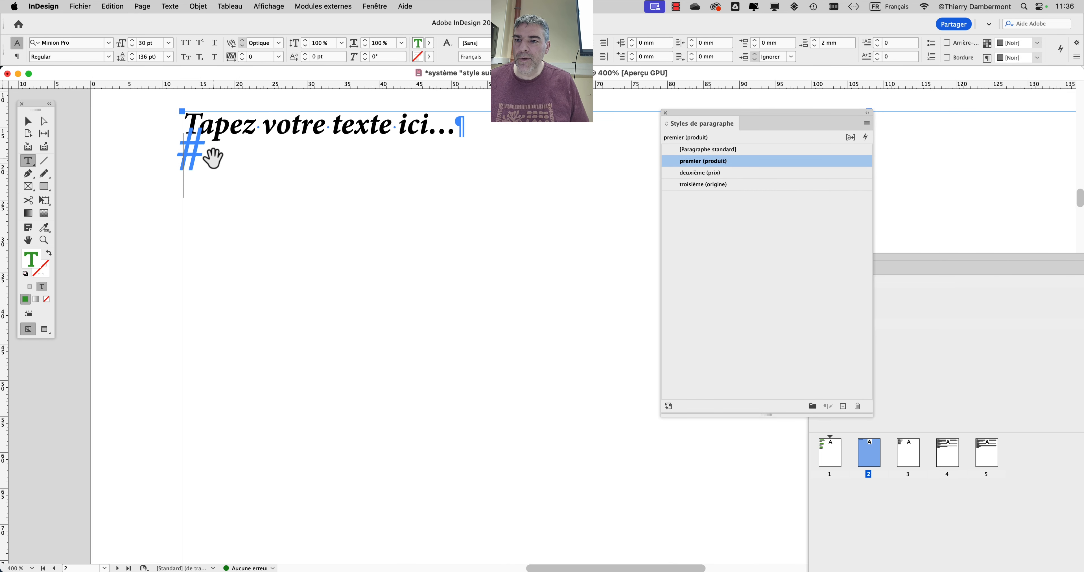
text(pistons)
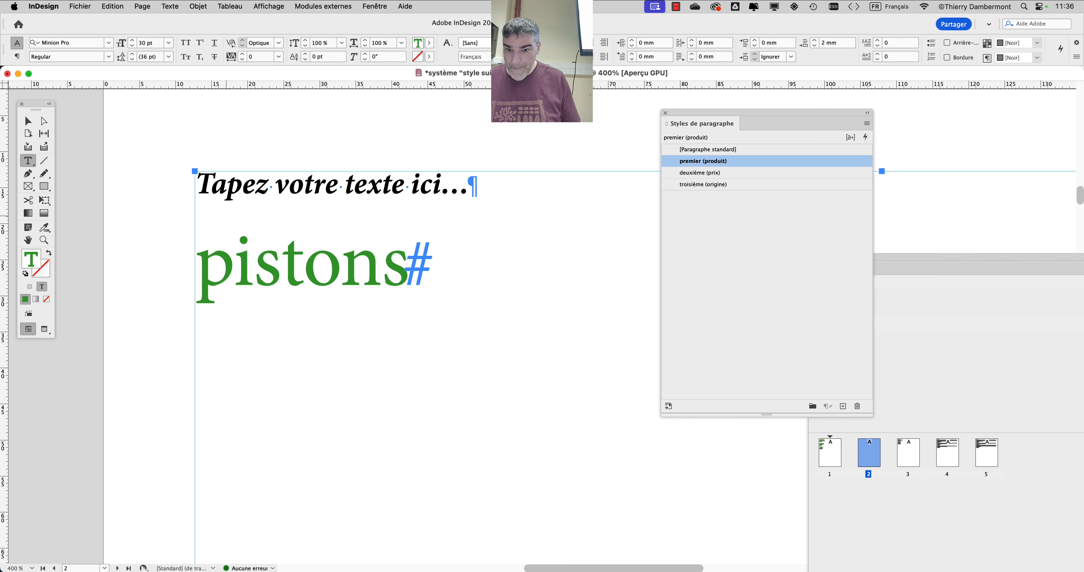
key(Return)
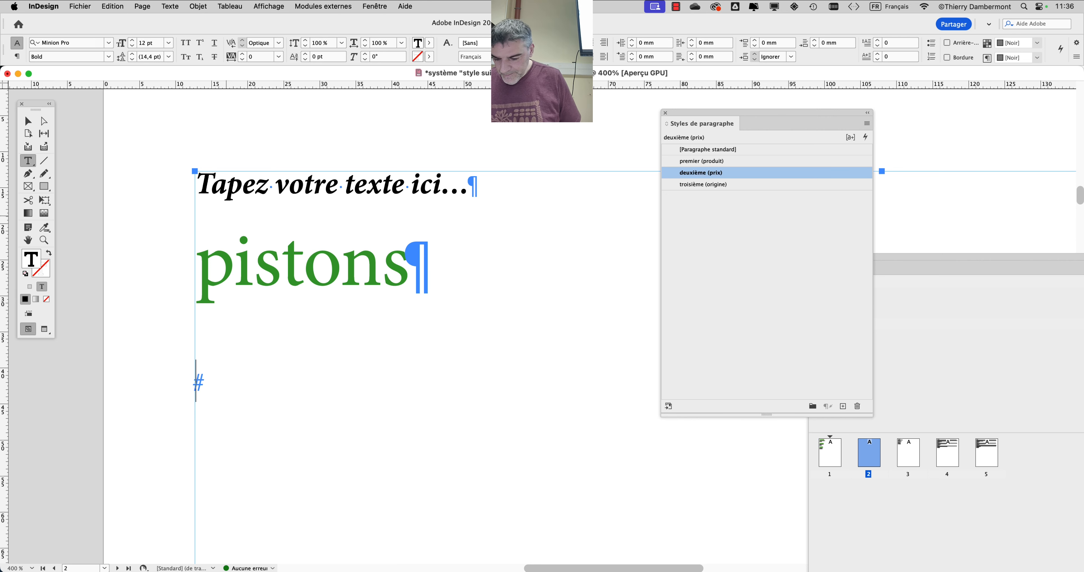
text(400 euros)
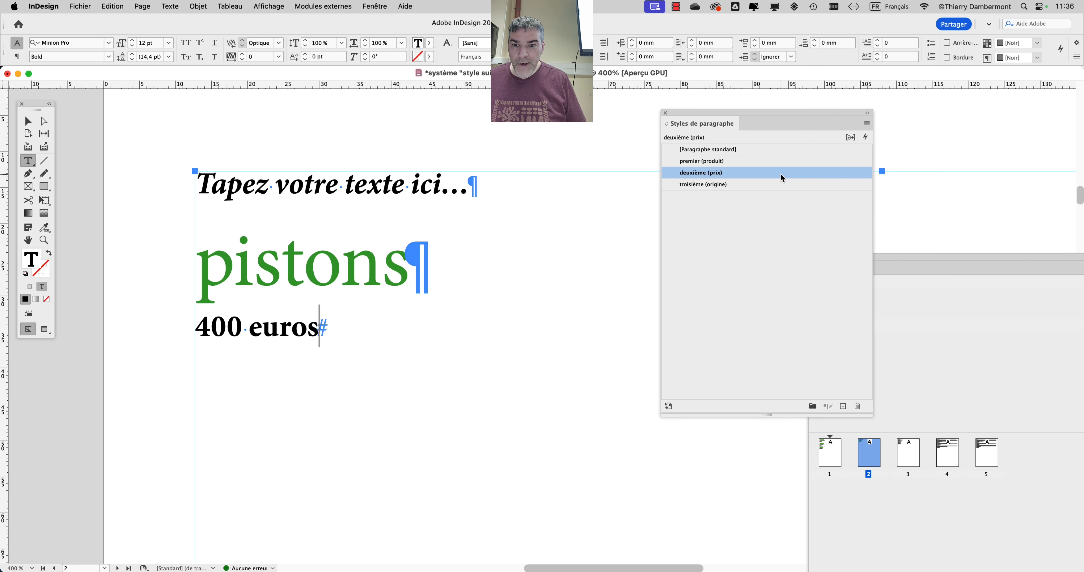
key(Return)
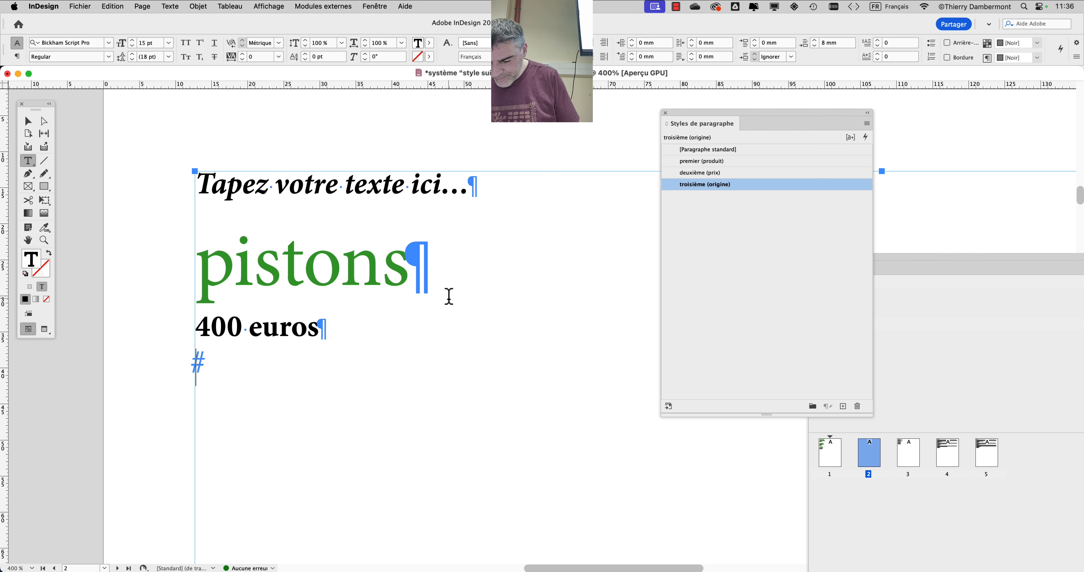
text(origine)
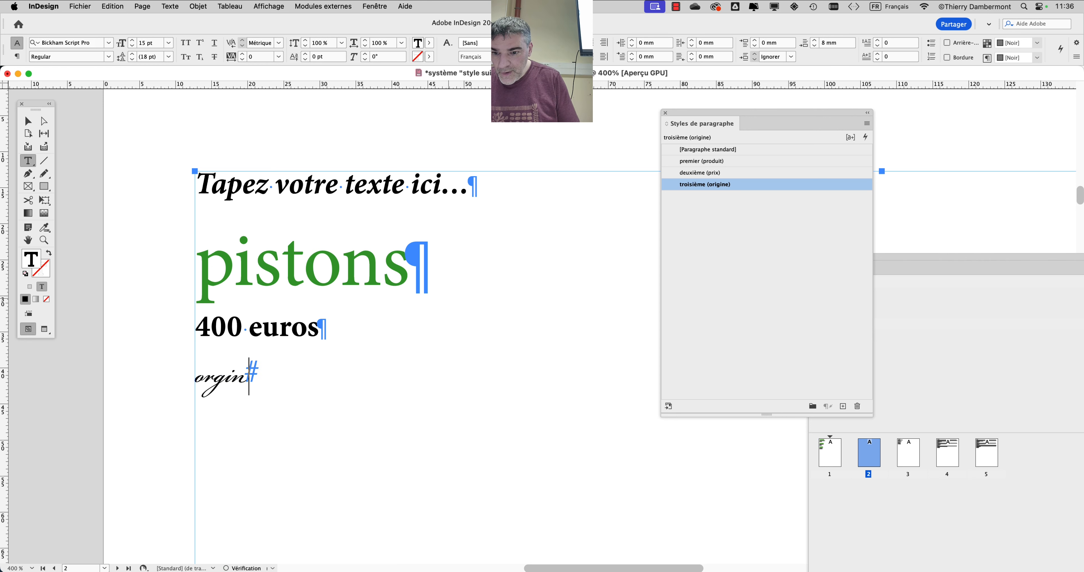
key(BackSpace)
key(BackSpace)
key(BackSpace)
key(BackSpace)
key(BackSpace)
key(BackSpace)
key(BackSpace)
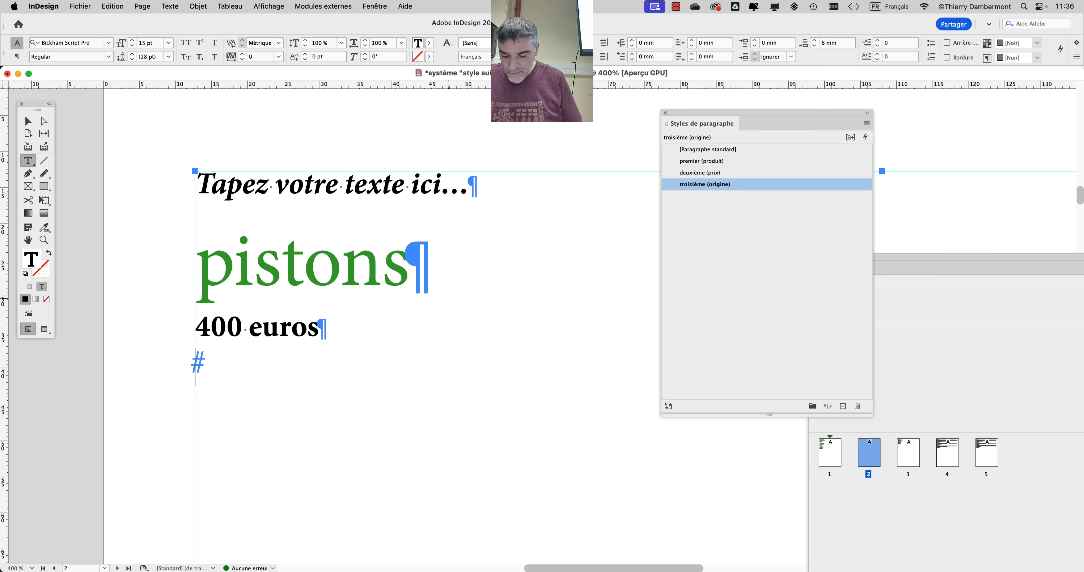
Enter "origine France" as the origin line under the 400 euros price and start a new paragraph.
text(origine)
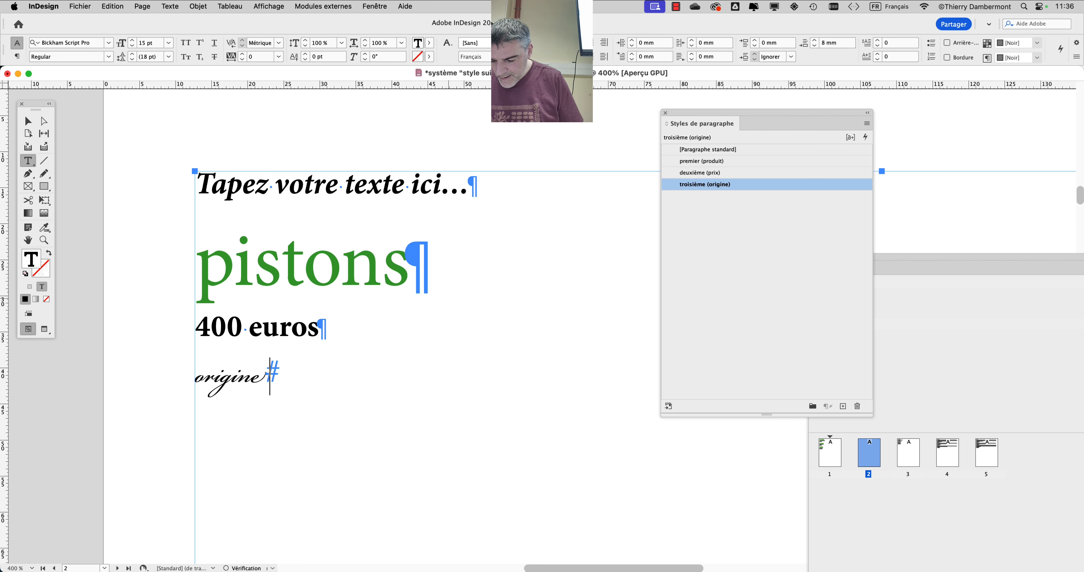
text( France)
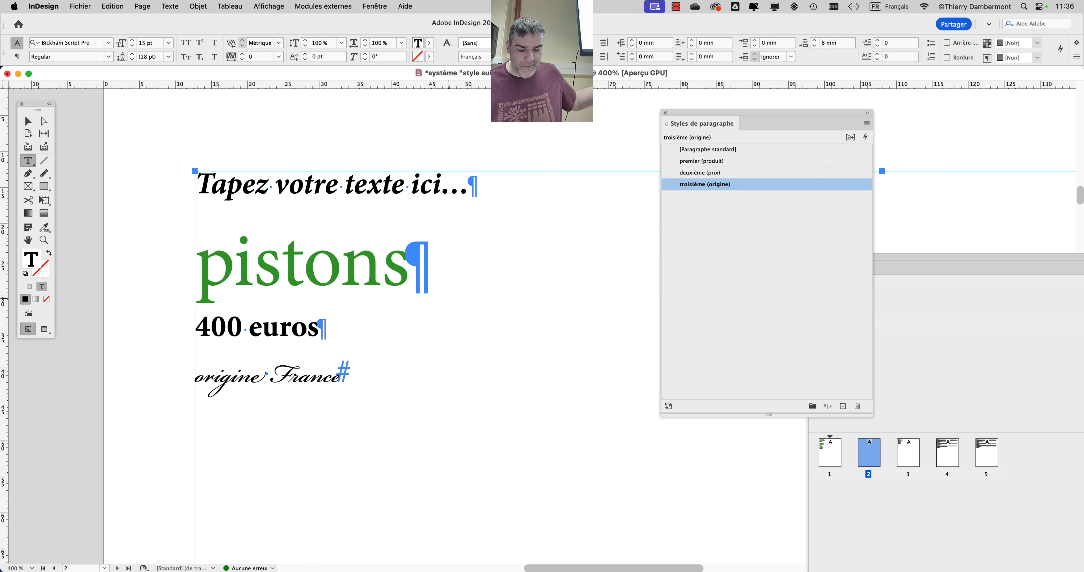
key(Return)
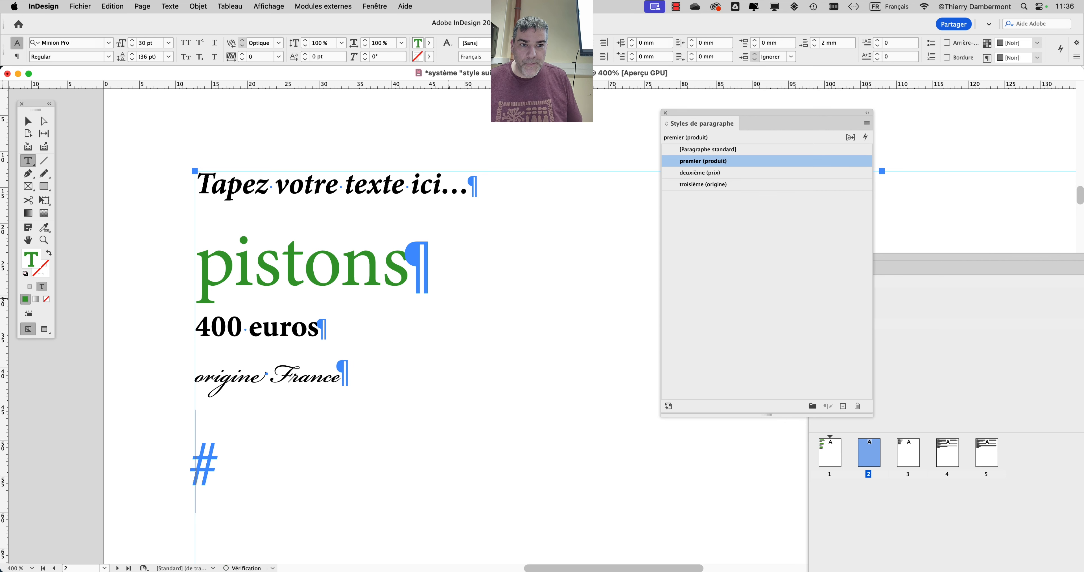
Add a second product entry with the paragraphs "freins", "50 euros" and "origine Italie", and start a new paragraph.
scroll(472, 312, down, 5)
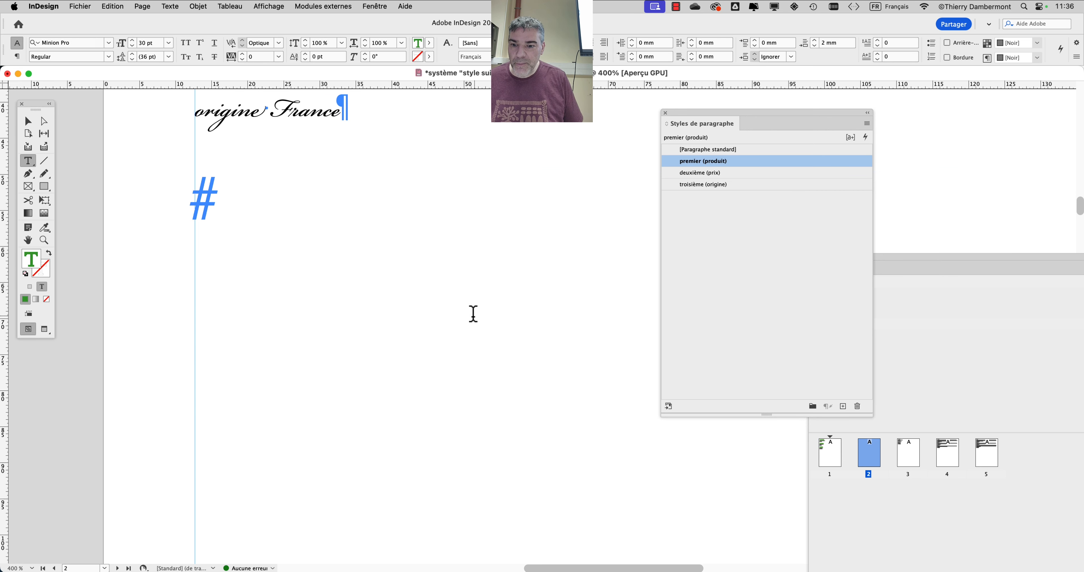
scroll(358, 271, down, 1)
scroll(359, 272, up, 2)
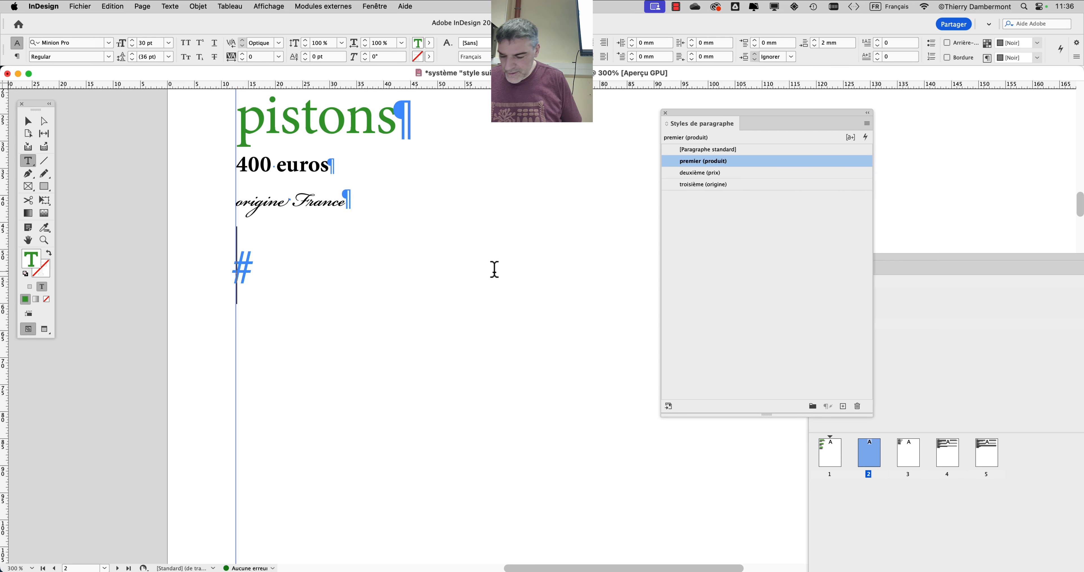
text(freins)
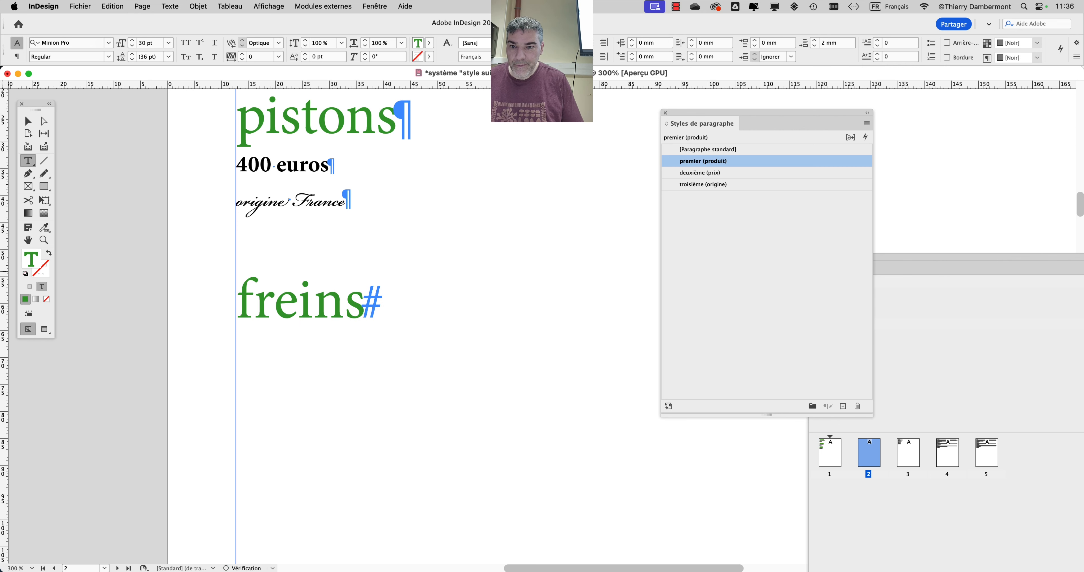
key(Return)
text(50 euros)
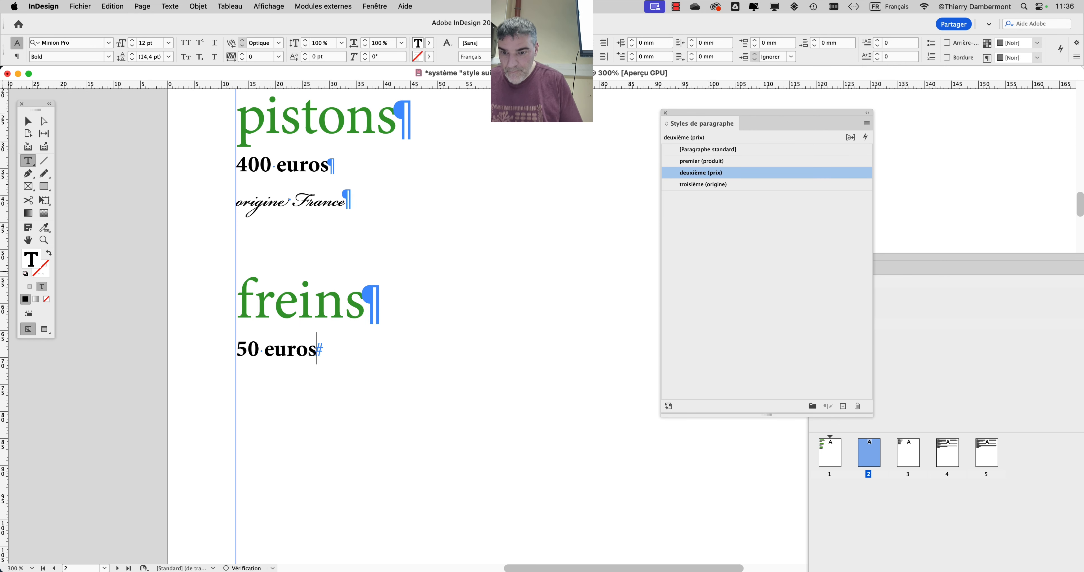
key(Return)
text(origine )
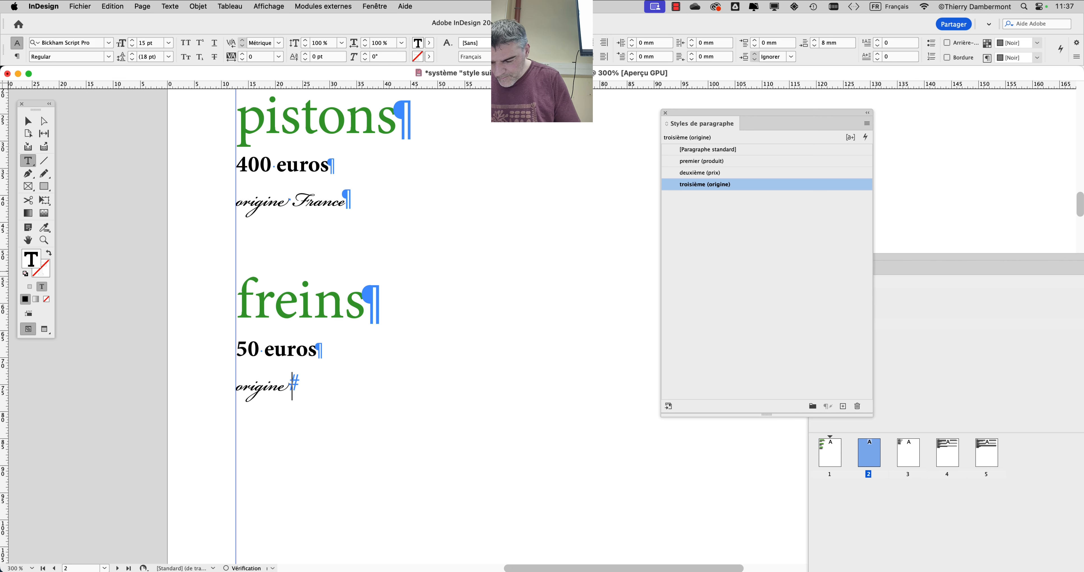
text(Italie)
key(Return)
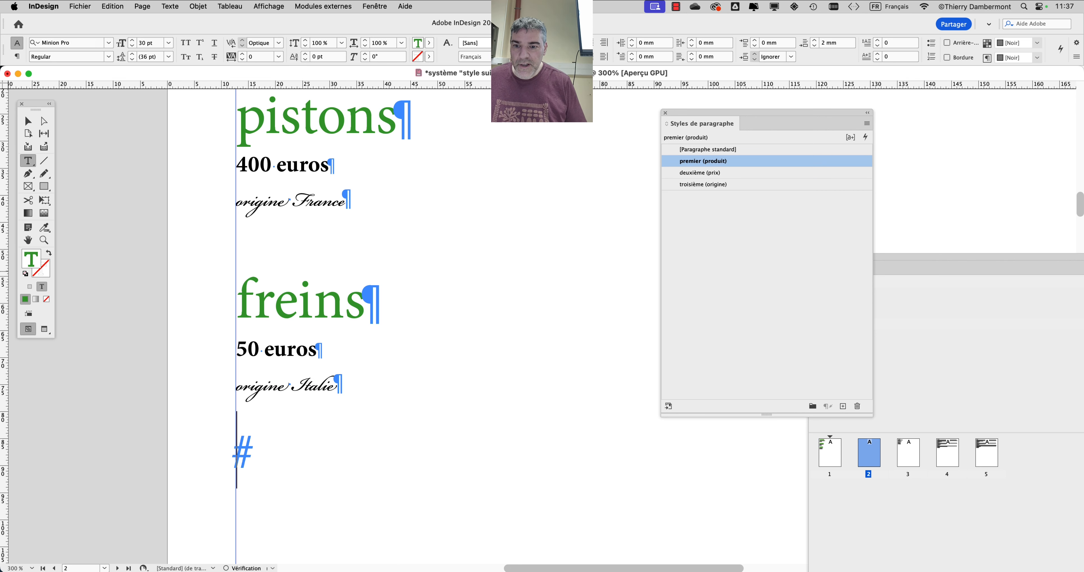
Add a third product entry with the paragraphs "portière", "1000 euros" and "origine Allemagne".
scroll(558, 278, down, 1)
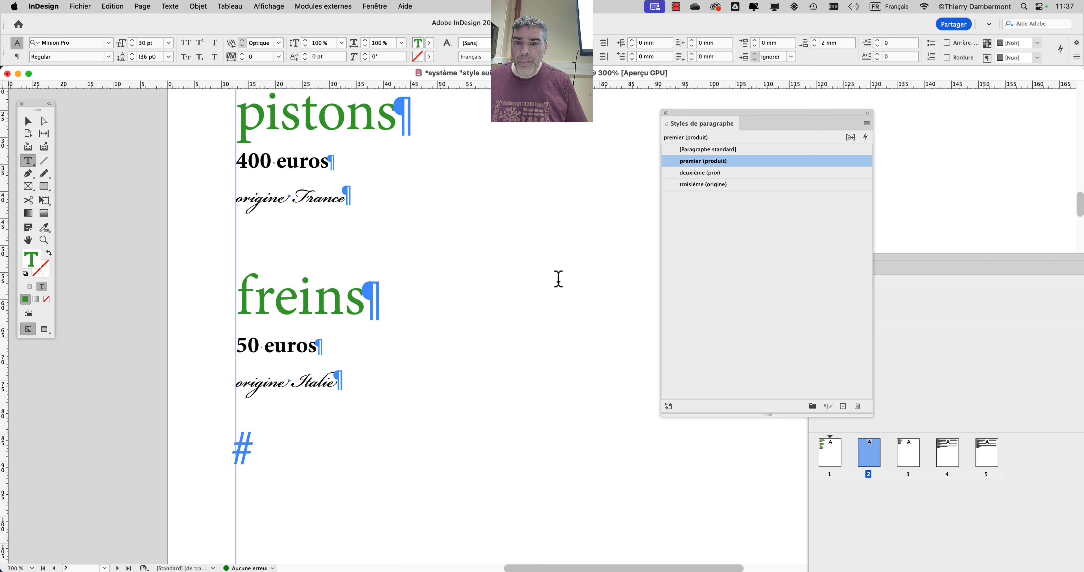
scroll(559, 277, down, 1)
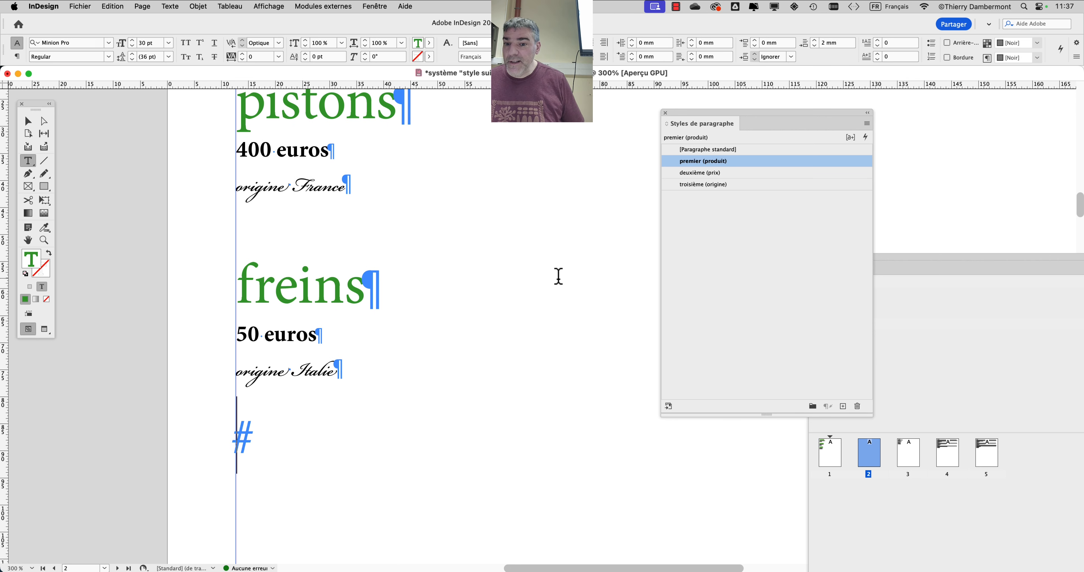
text(portière)
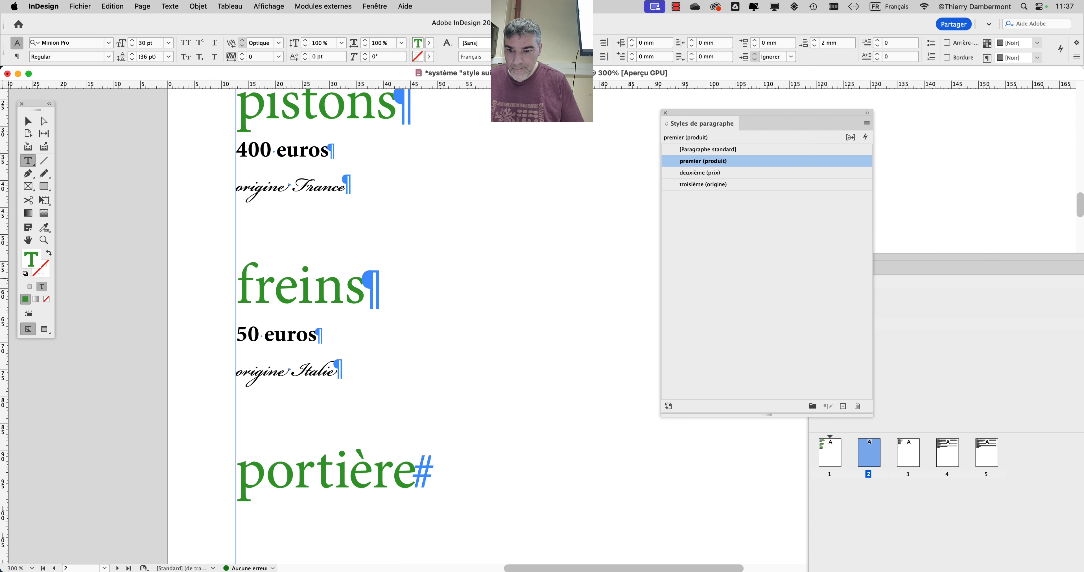
key(Return)
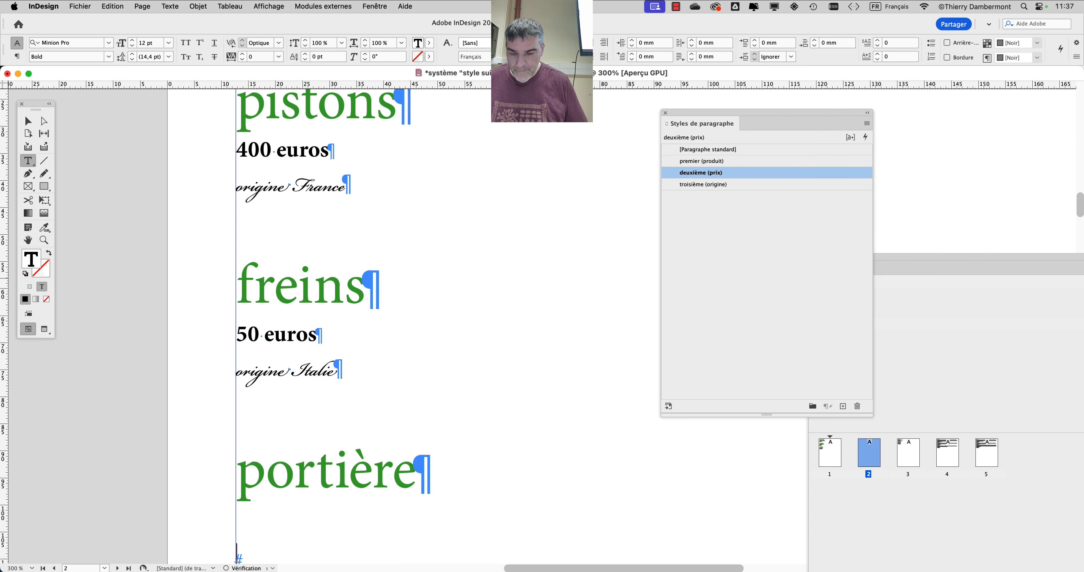
scroll(556, 290, down, 5)
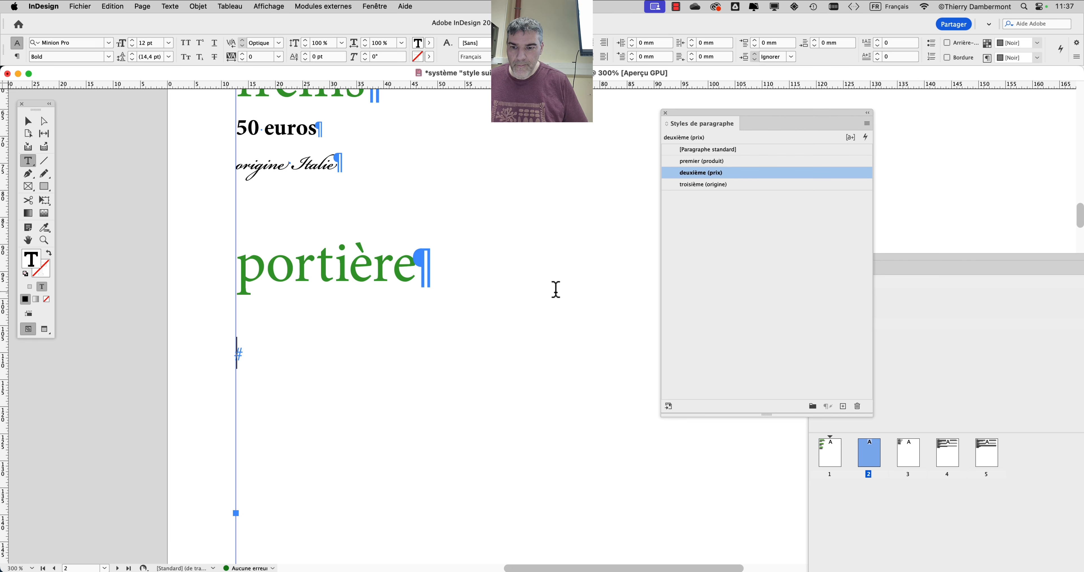
text(1000 eu)
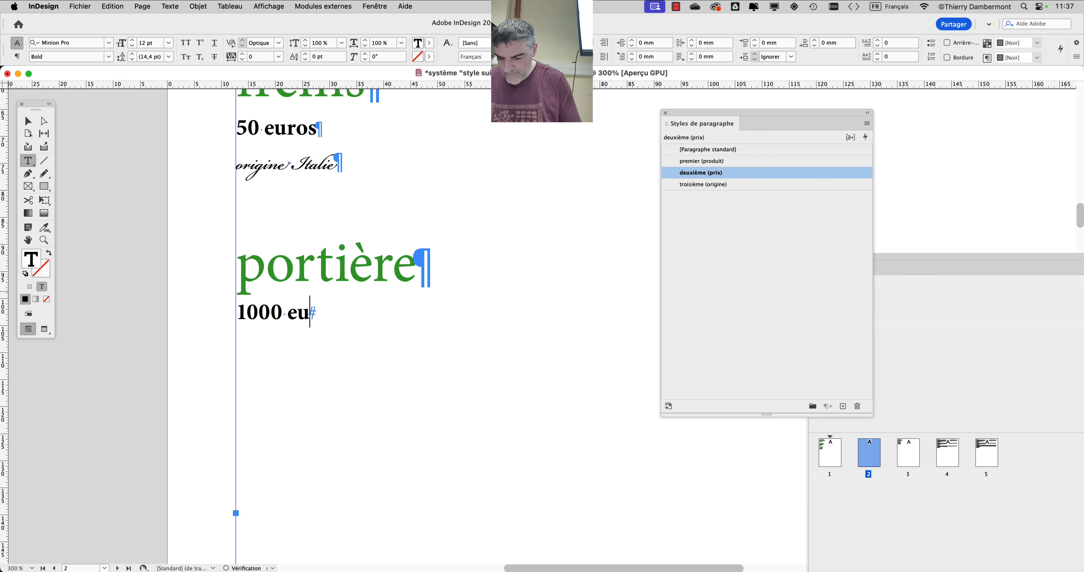
text(ros)
key(Return)
text(origi)
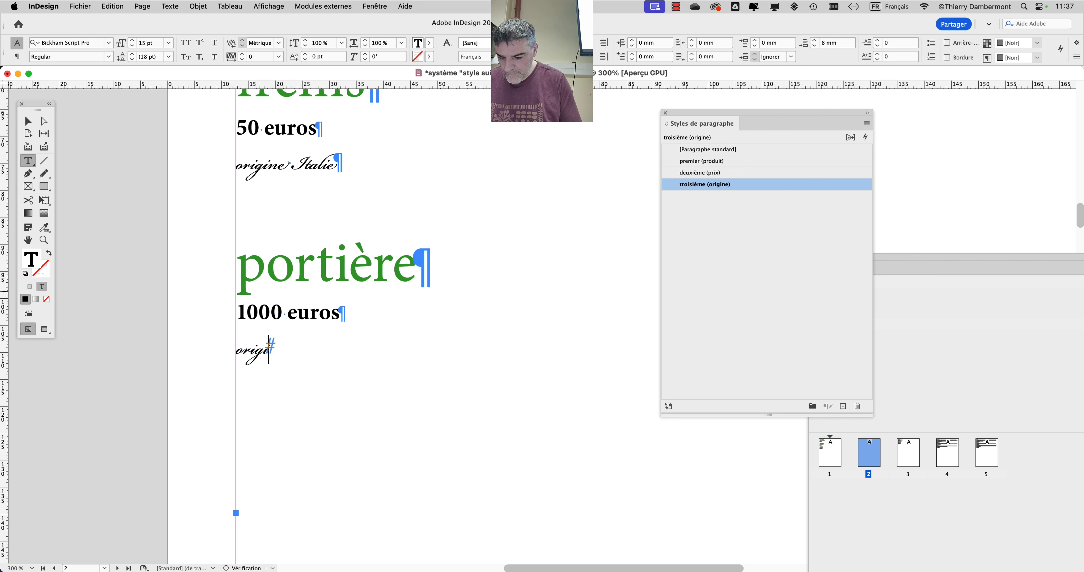
text(ne)
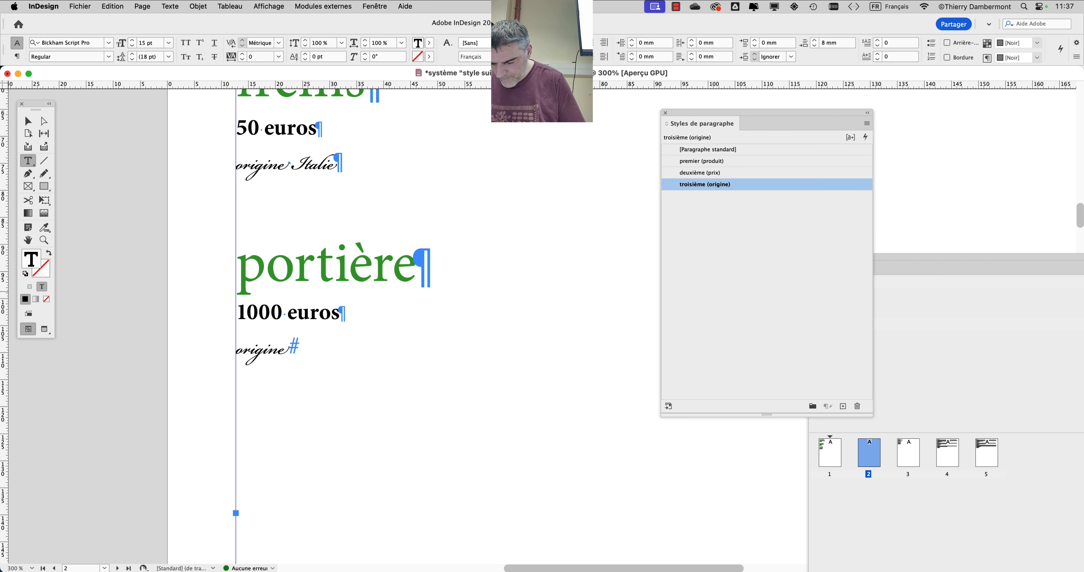
text( Allemagne)
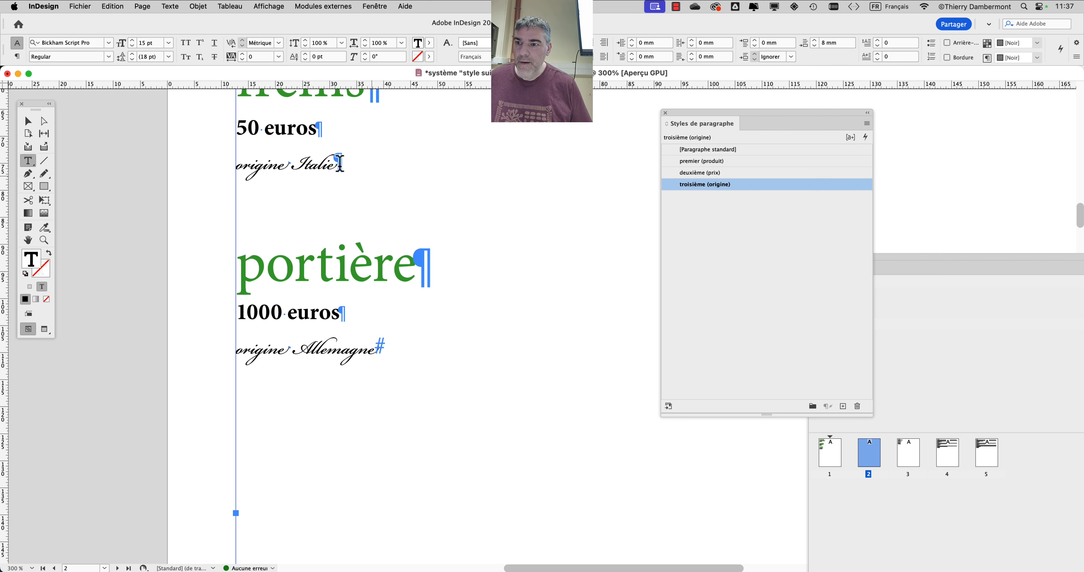
Leave text editing and go to page 3, framing the unformatted fruit list beside the paragraph styles.
click(28, 121)
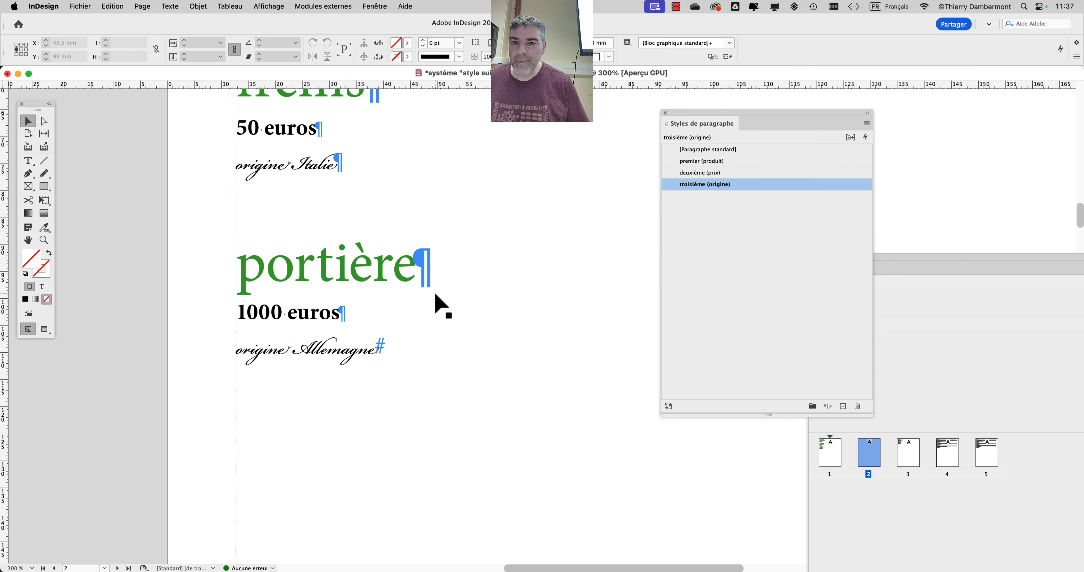
scroll(436, 295, down, 2)
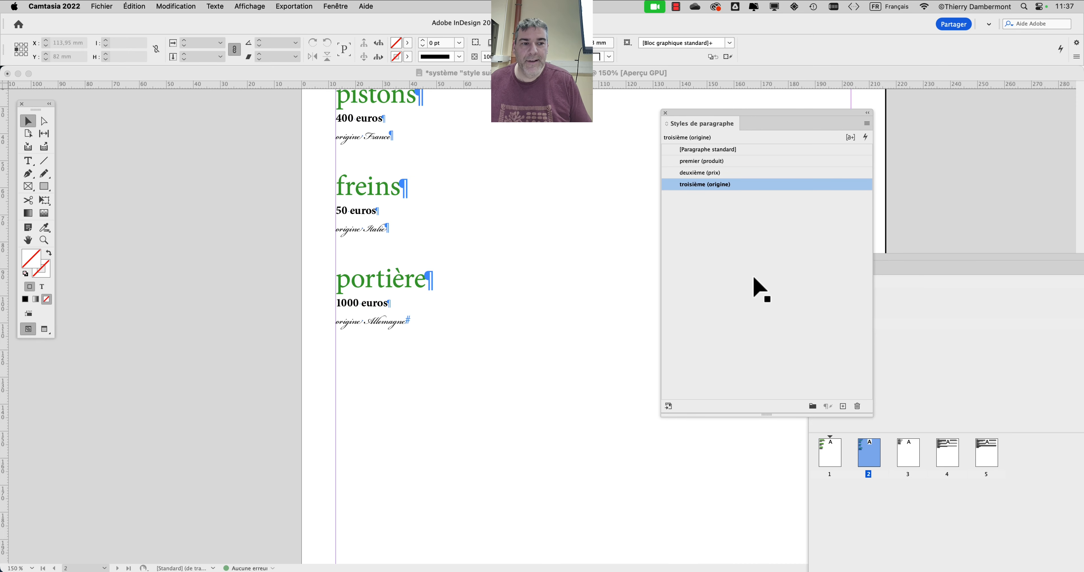
double_click(903, 456)
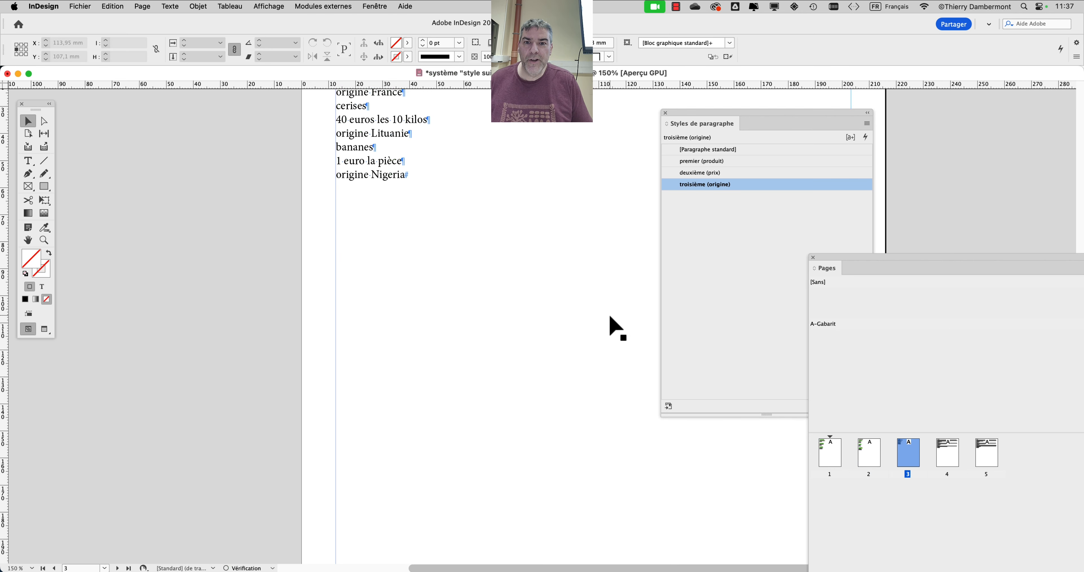
scroll(612, 326, up, 2)
scroll(535, 149, up, 2)
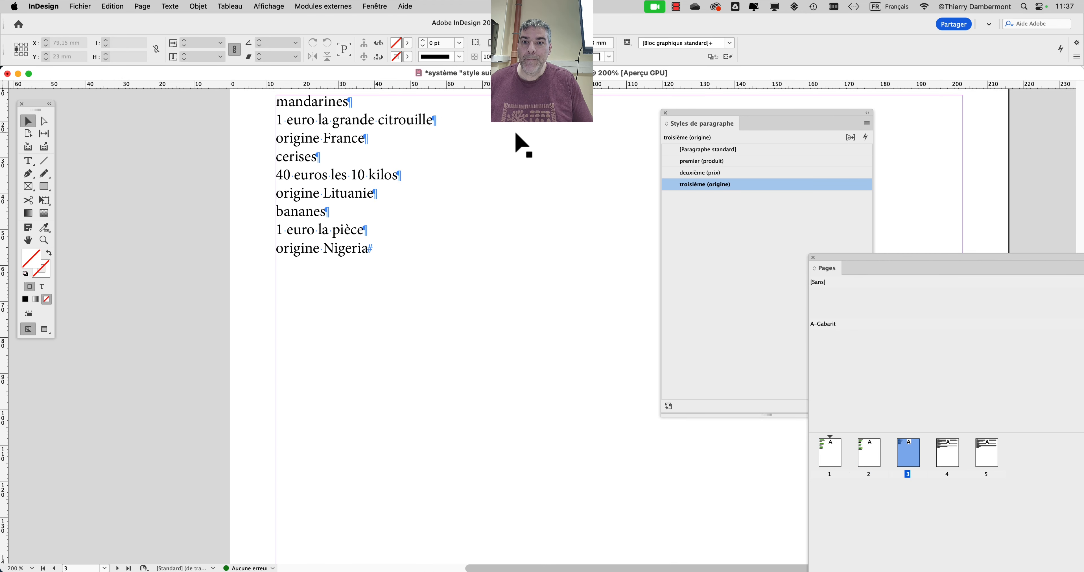
scroll(525, 164, up, 2)
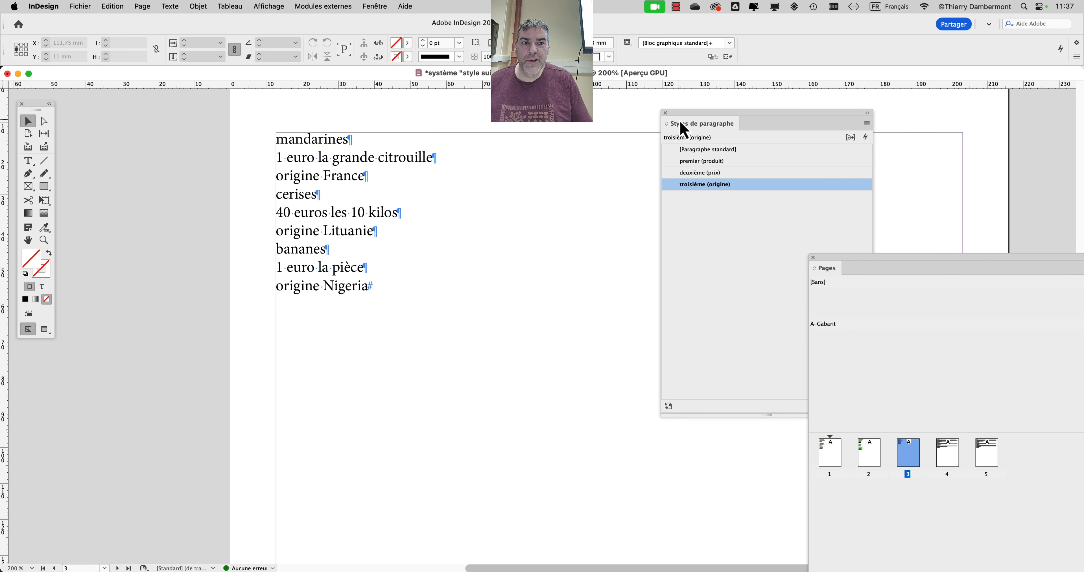
drag(685, 121, 775, 122)
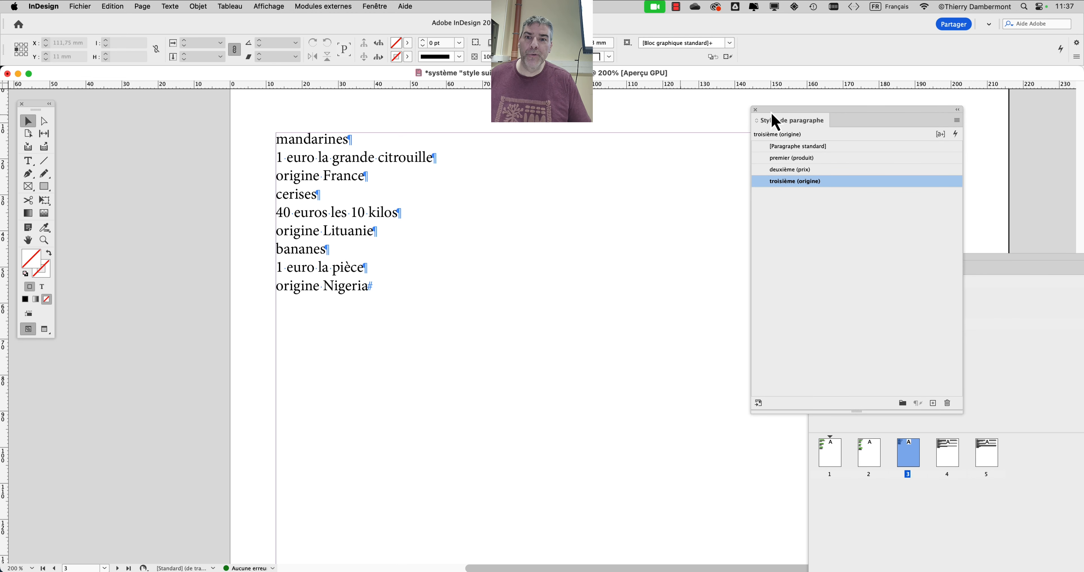
scroll(423, 177, up, 2)
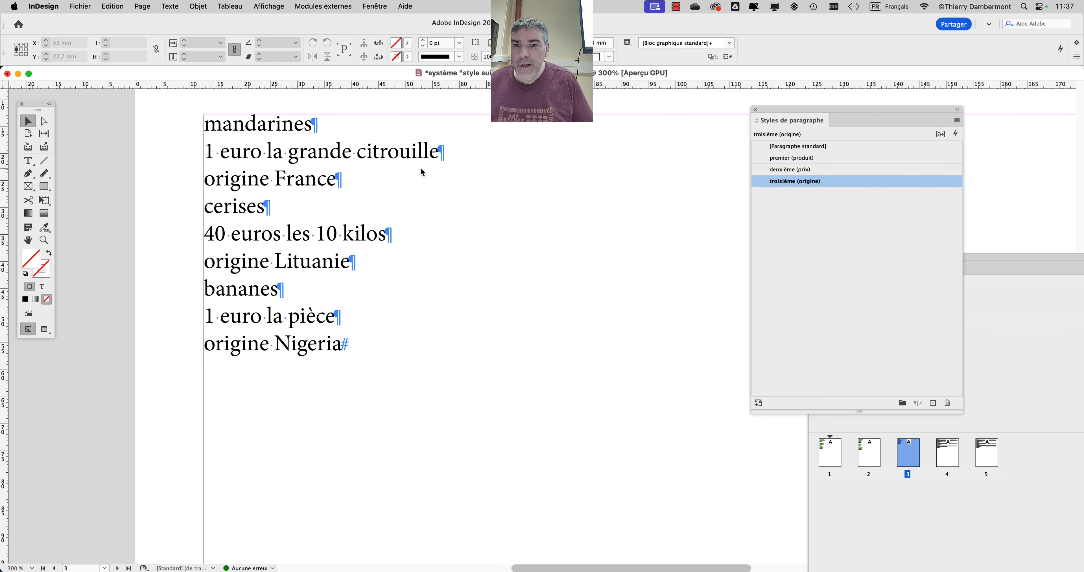
Select the entire fruit list on page 3, apply "premier (produit)" followed by its next styles, and leave text editing.
click(27, 161)
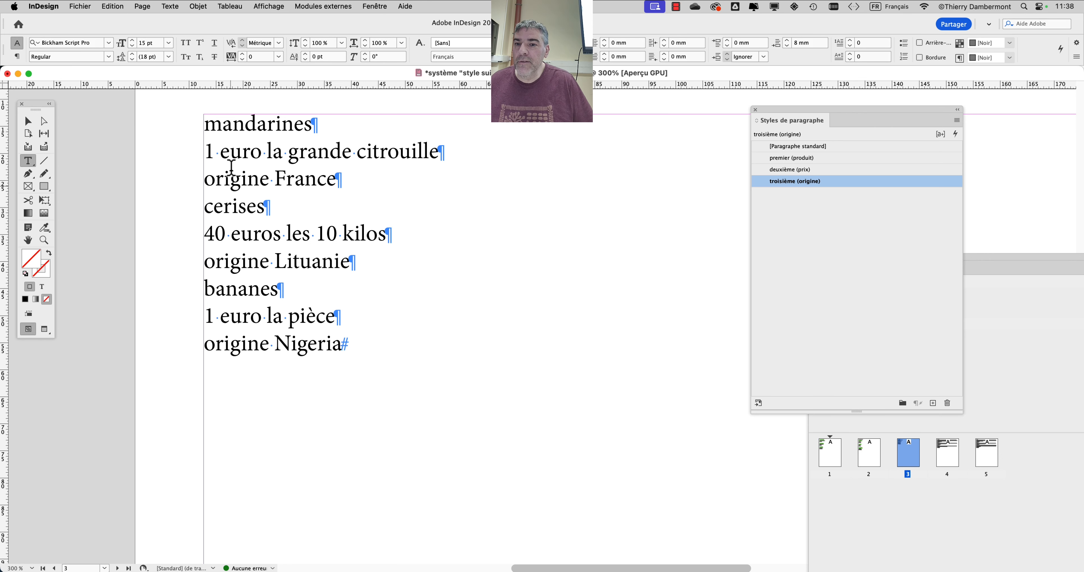
click(246, 123)
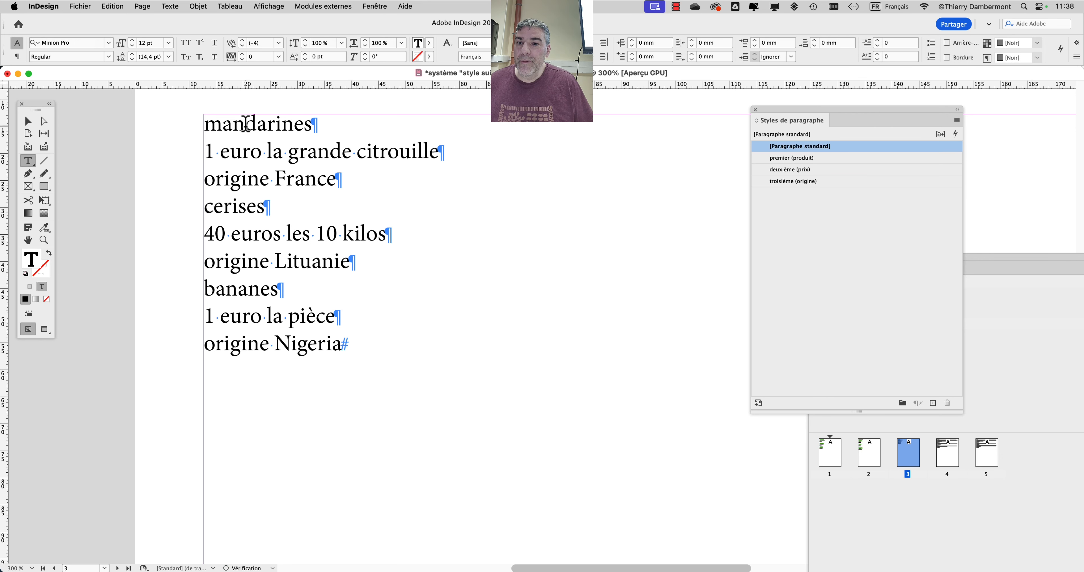
drag(204, 122, 420, 339)
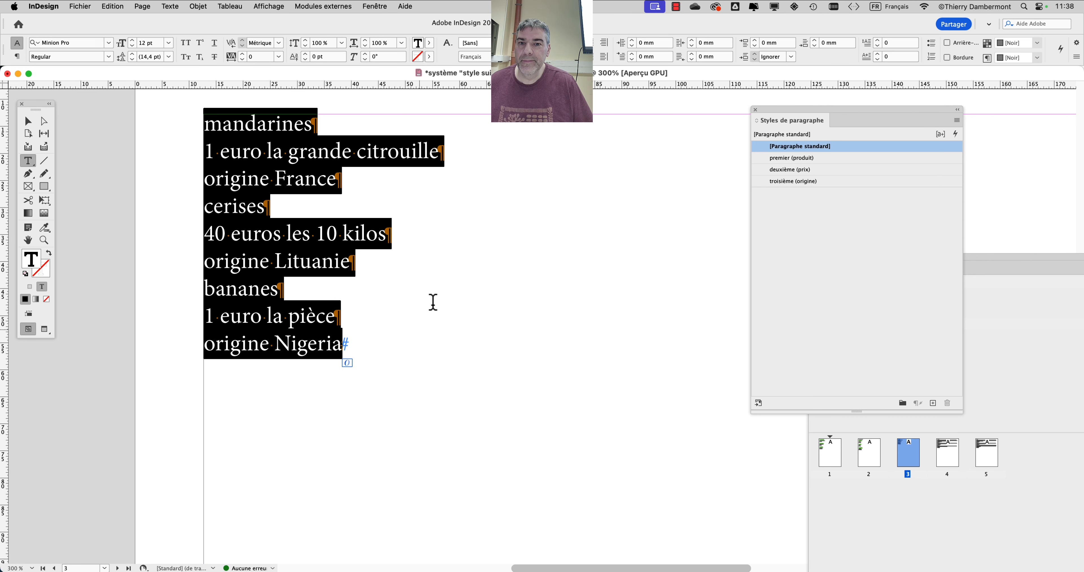
scroll(455, 283, up, 1)
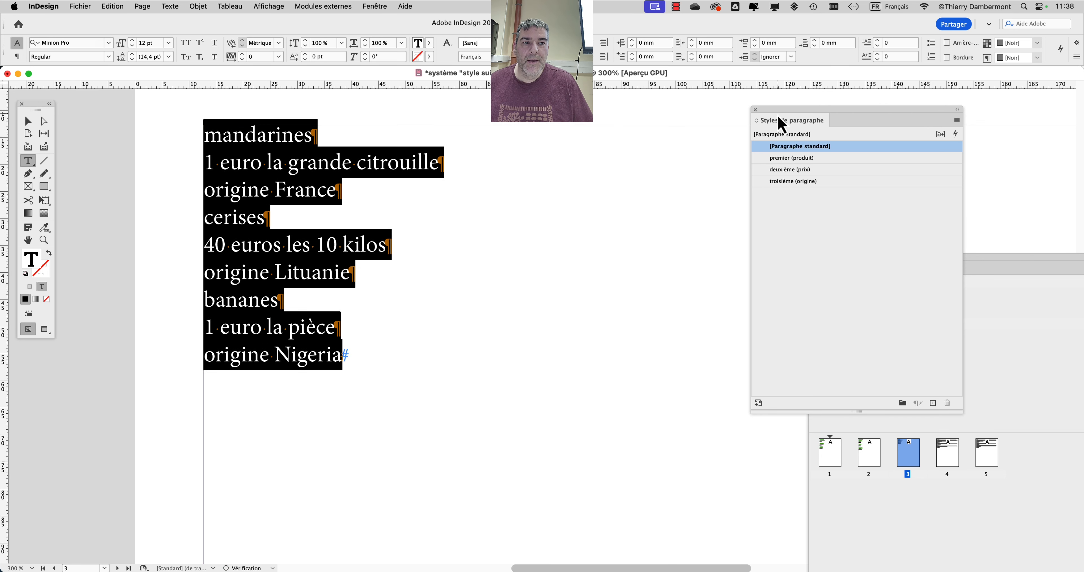
drag(780, 120, 732, 119)
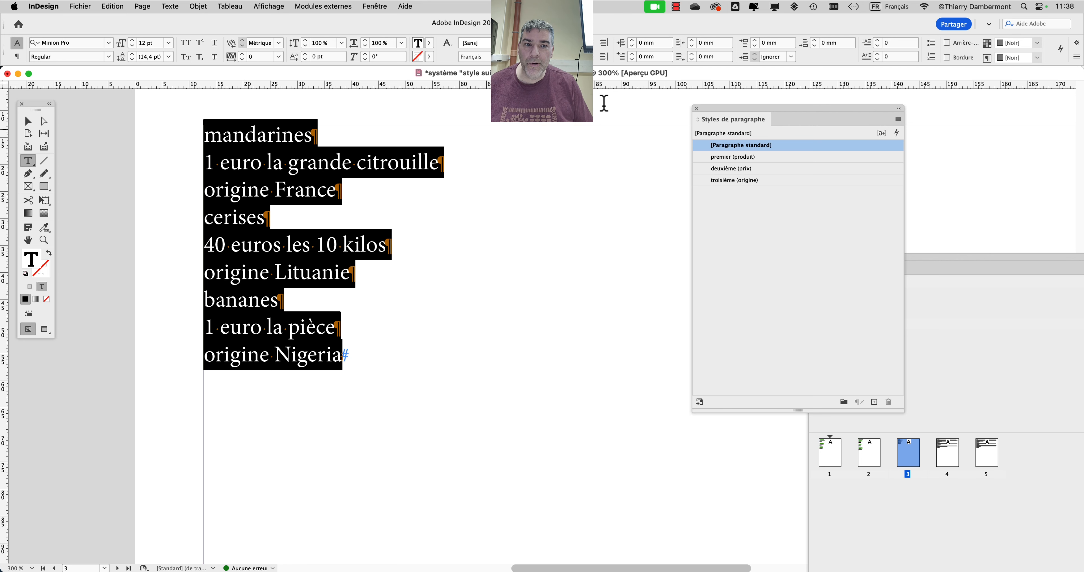
drag(728, 117, 589, 120)
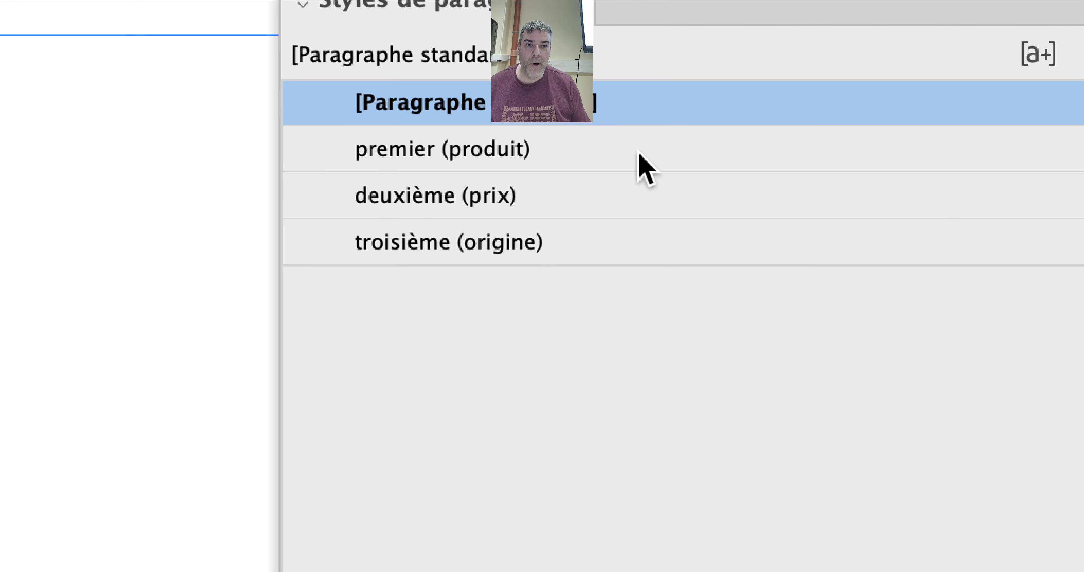
right_click(639, 153)
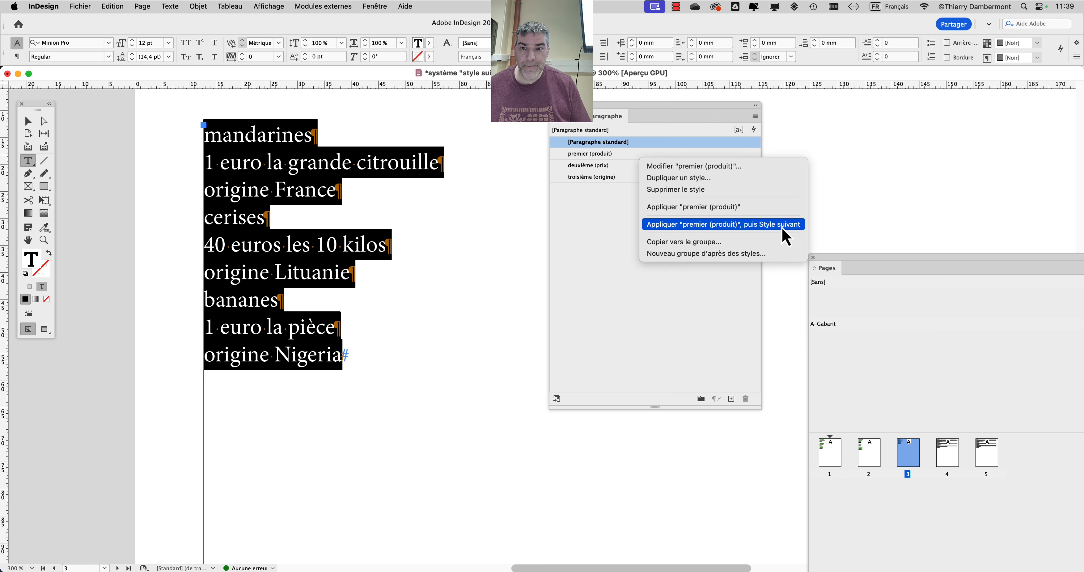
click(782, 226)
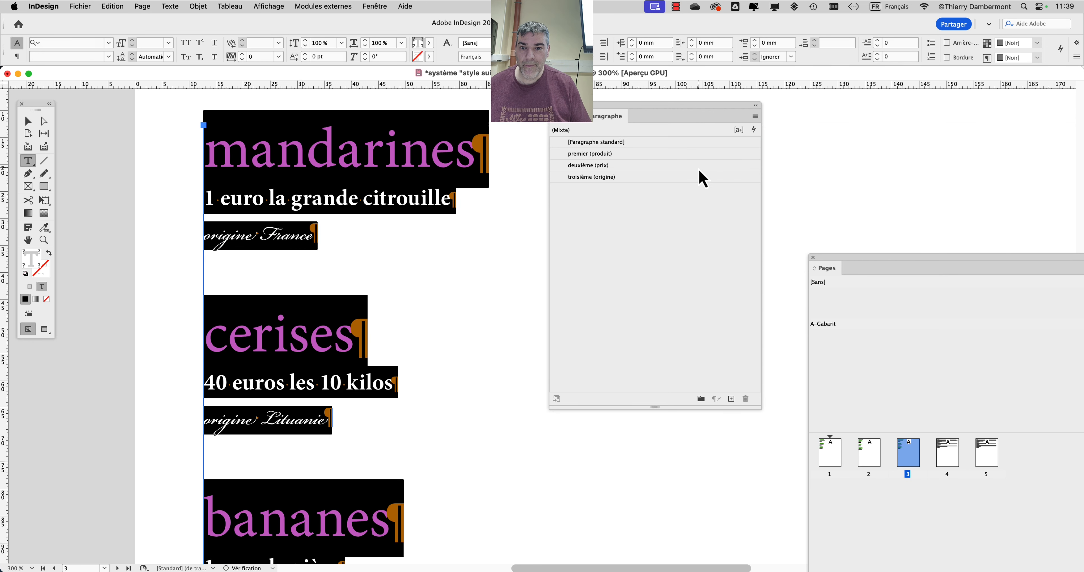
key(super+minus)
key(super+minus)
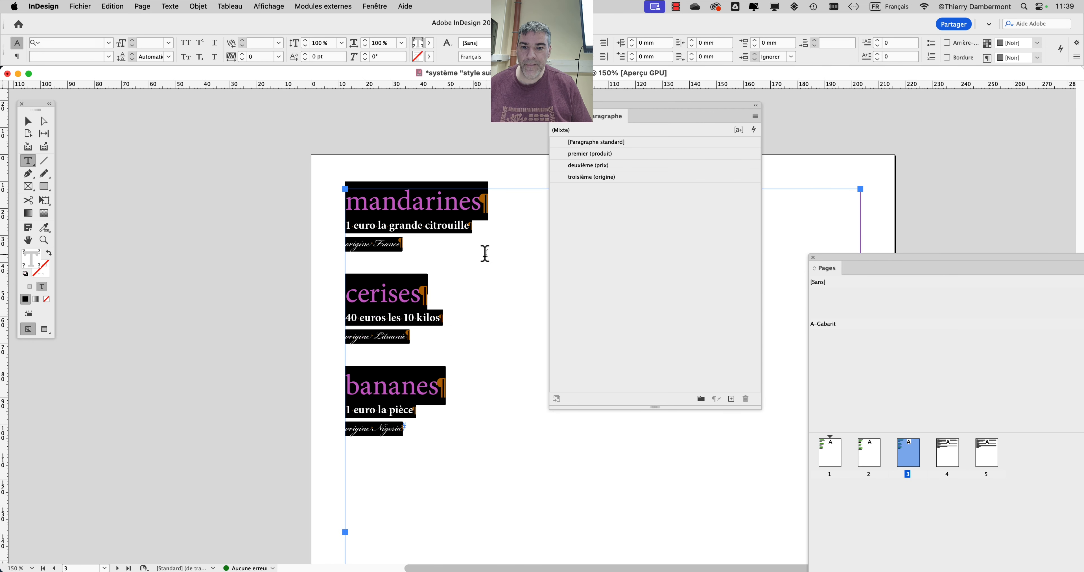
click(28, 121)
click(284, 203)
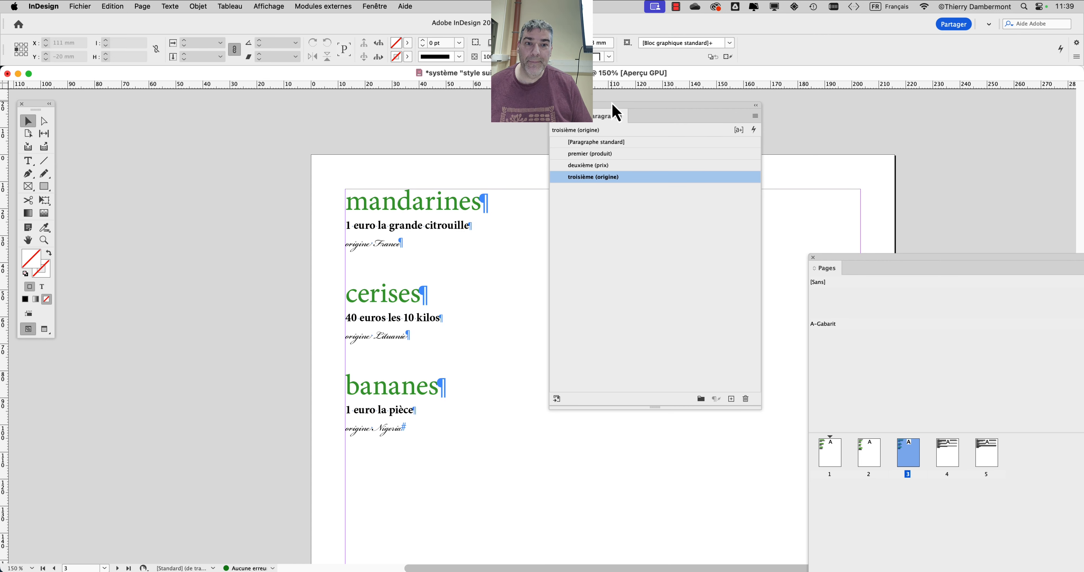
Move the paragraph styles clear of the list and undo the chained style application.
drag(612, 105, 796, 104)
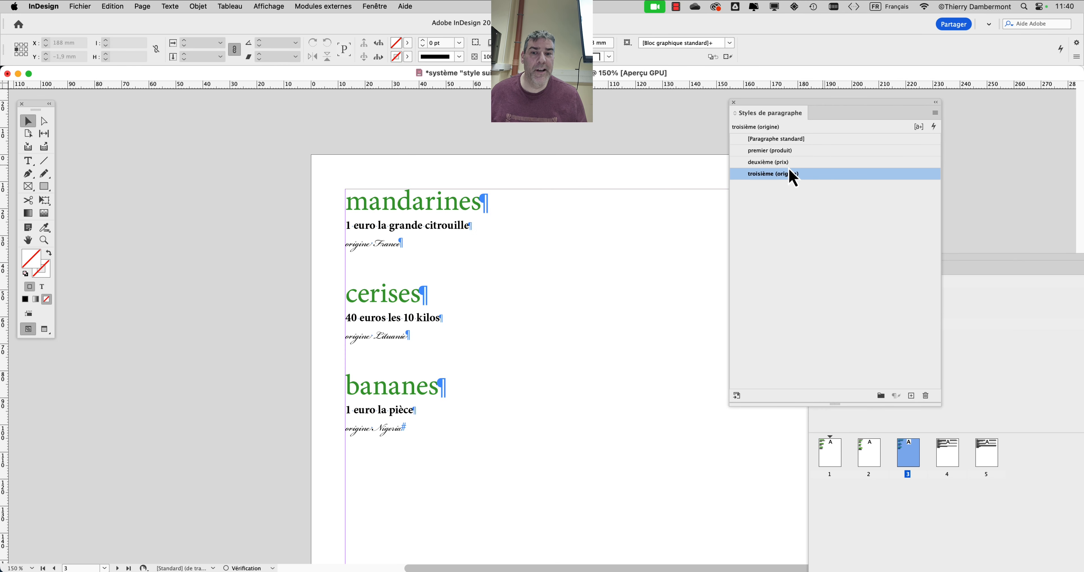
key(super+z)
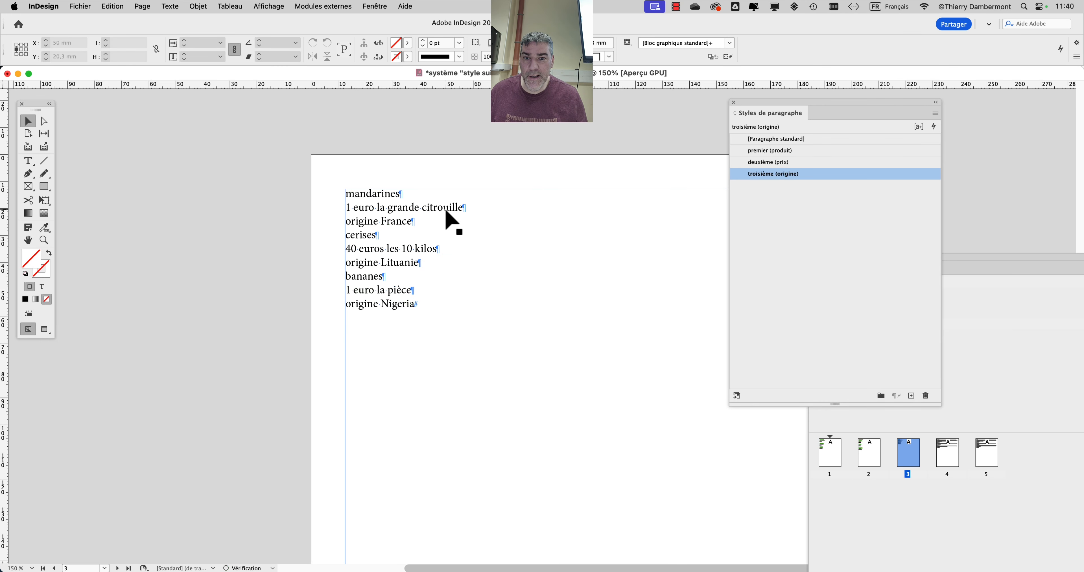
Reapply "premier (produit)" with "puis Style suivant" to all the text of the fruit list and deselect the frame.
double_click(338, 228)
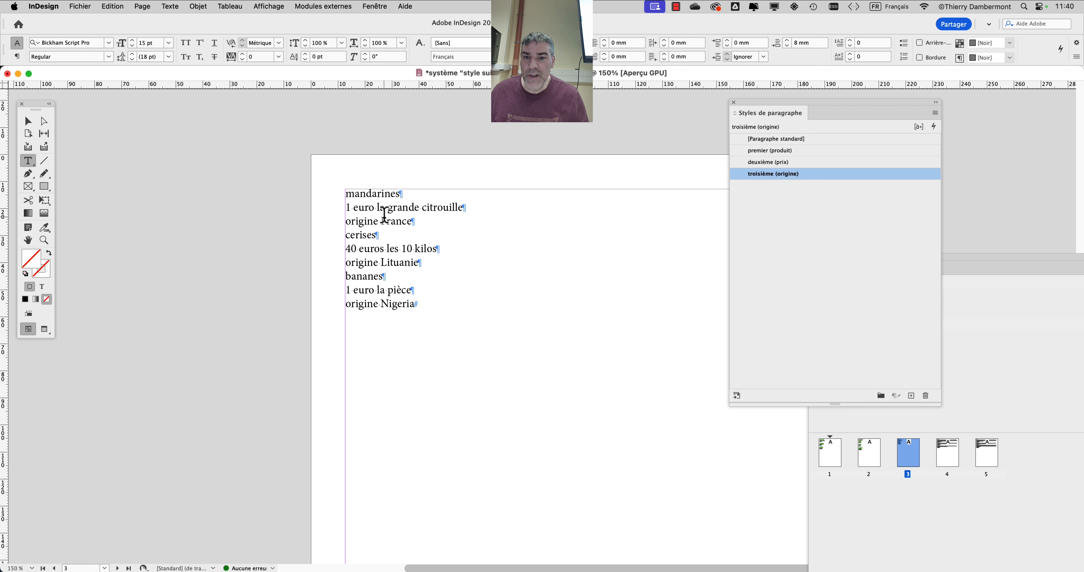
key(super+a)
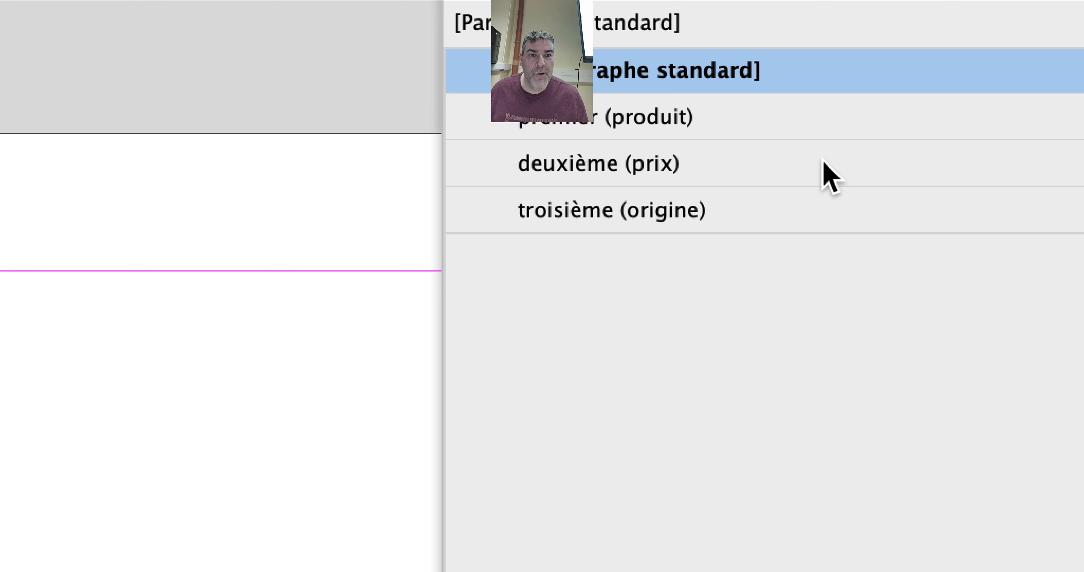
right_click(820, 119)
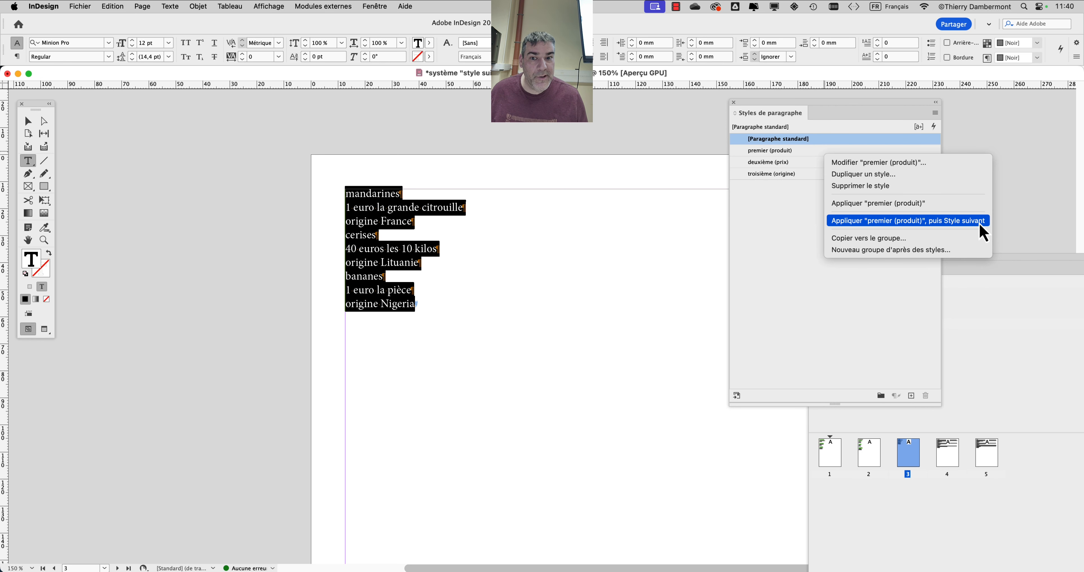
click(947, 210)
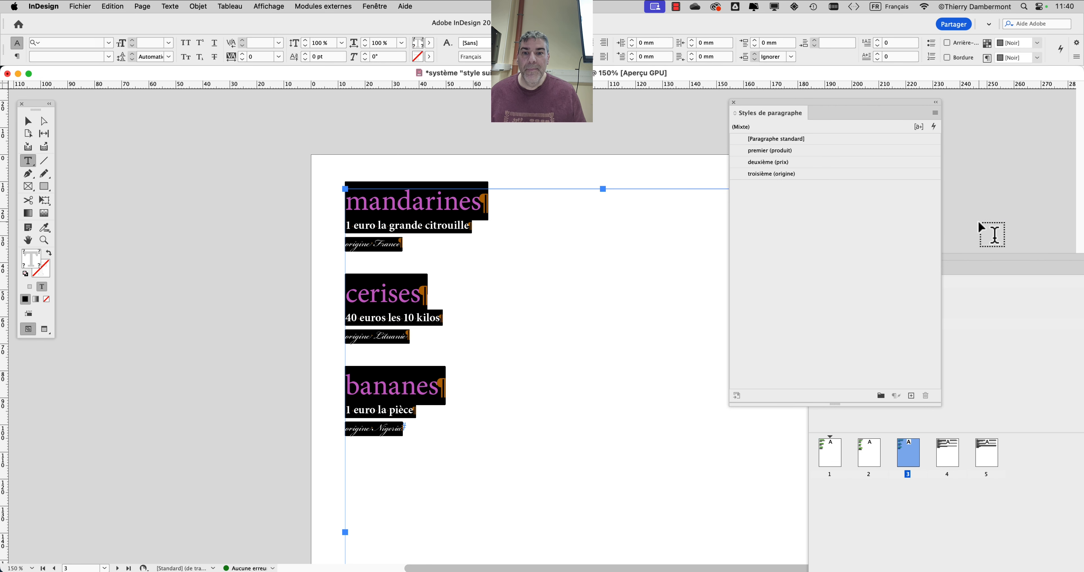
click(27, 121)
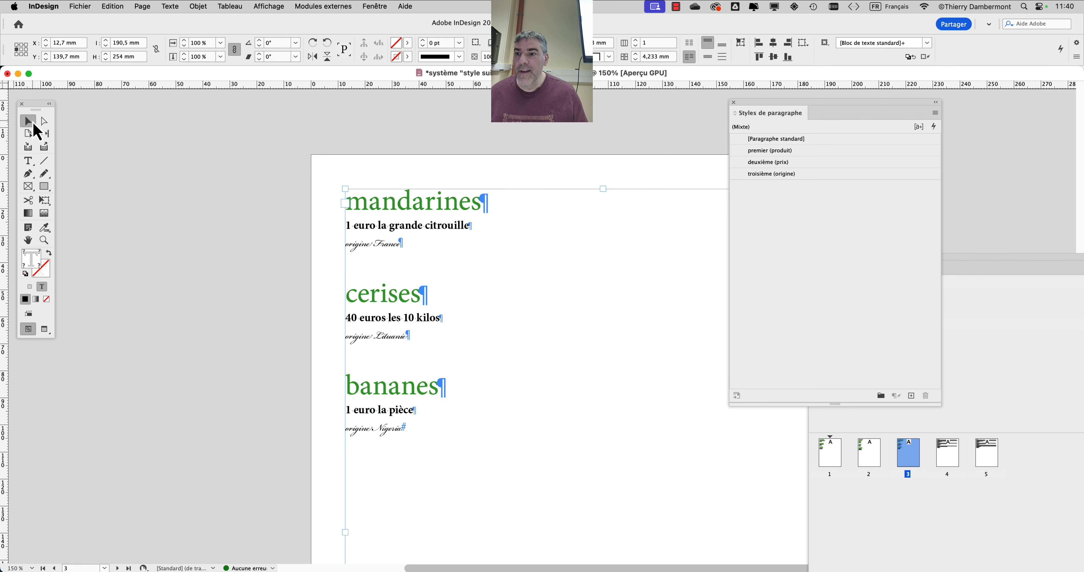
click(213, 183)
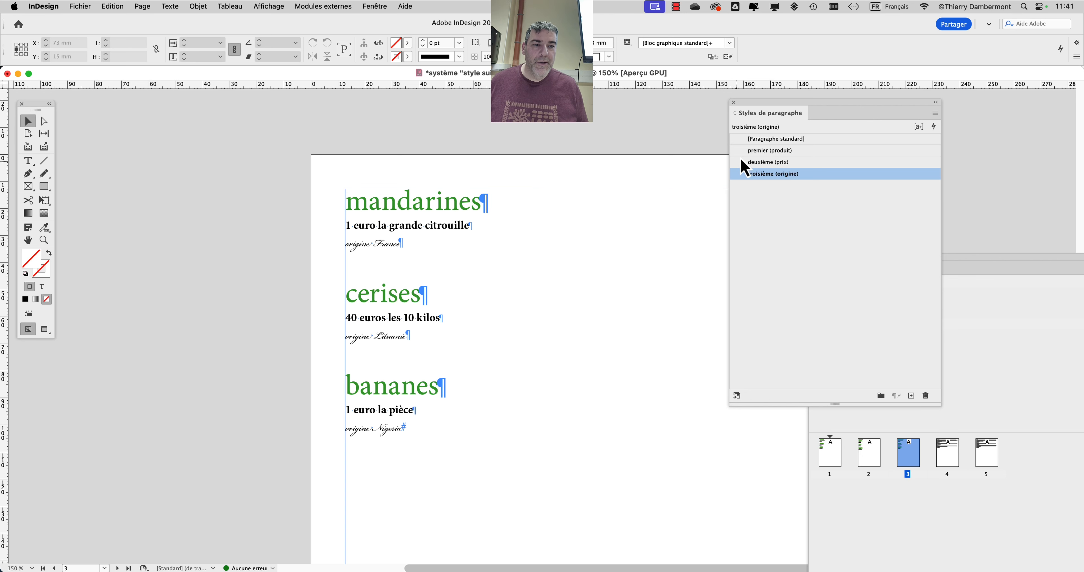
Check the next-style setting in the options of "premier (produit)", "deuxième (prix)" and "troisième (origine)", closing each without changes.
click(870, 152)
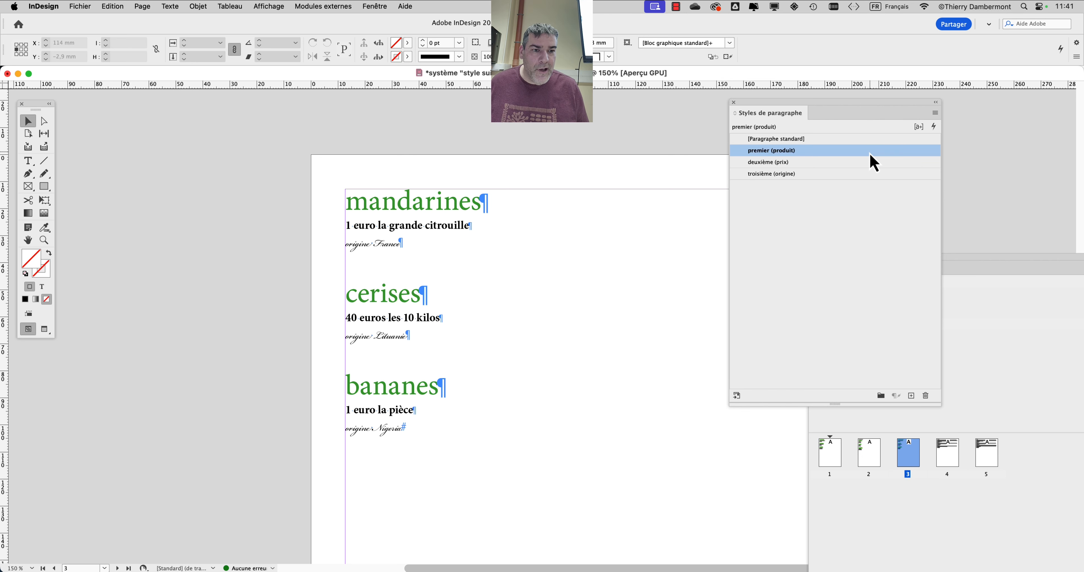
click(869, 153)
drag(740, 134, 363, 101)
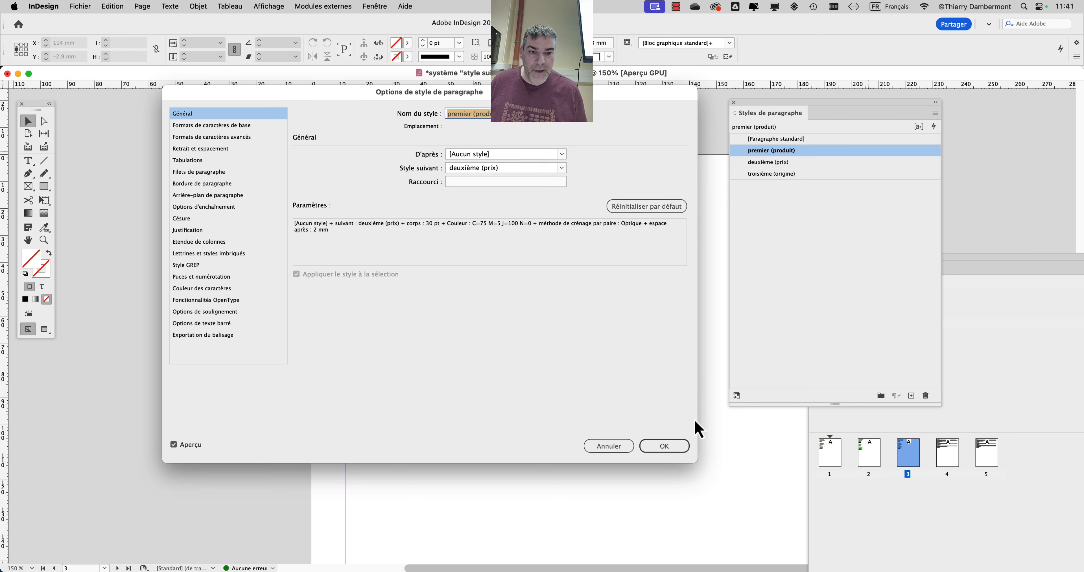
click(685, 446)
click(840, 164)
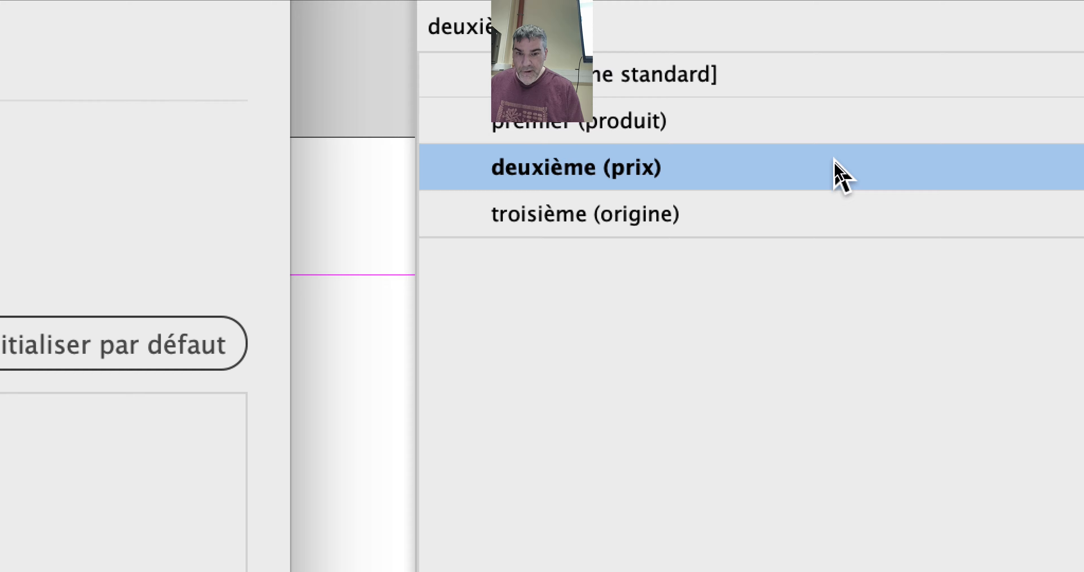
double_click(837, 167)
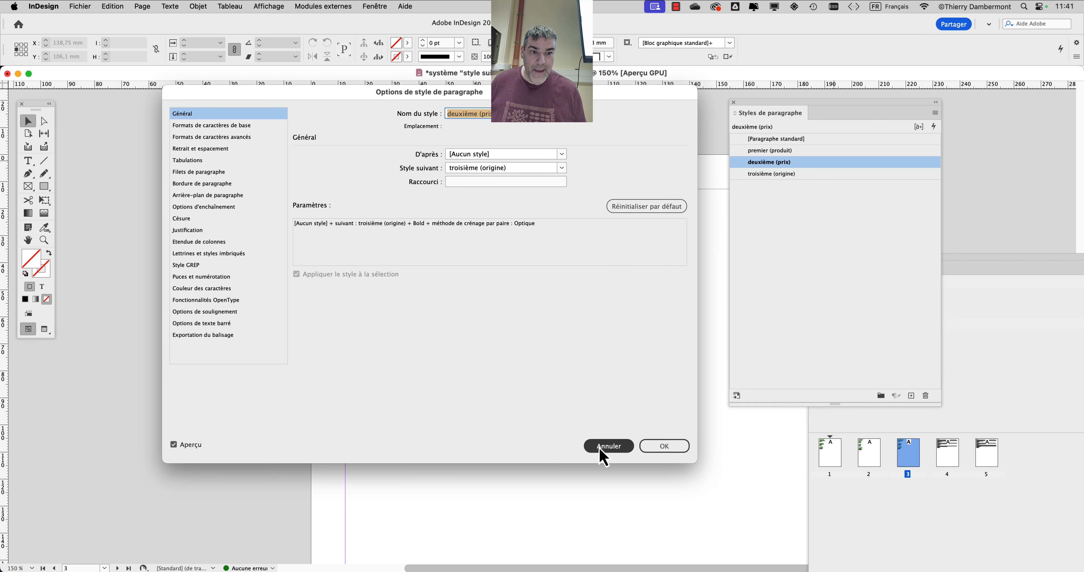
click(602, 450)
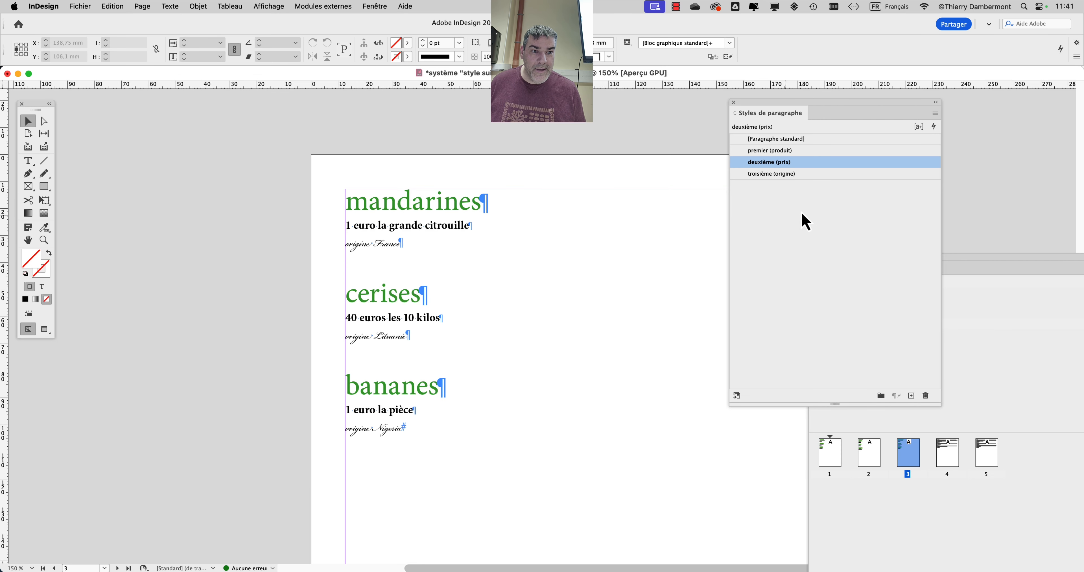
click(833, 174)
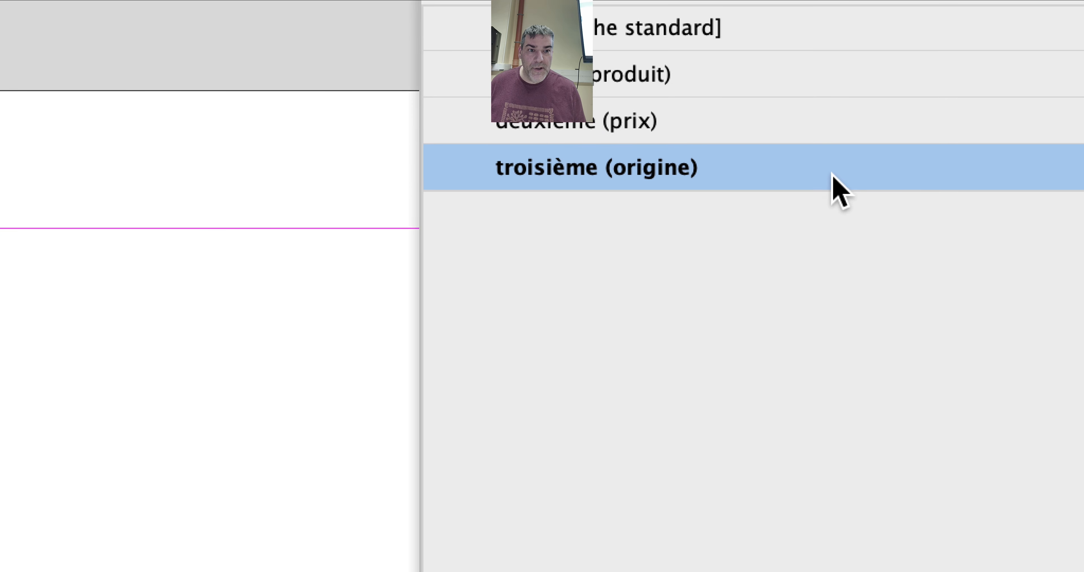
double_click(843, 168)
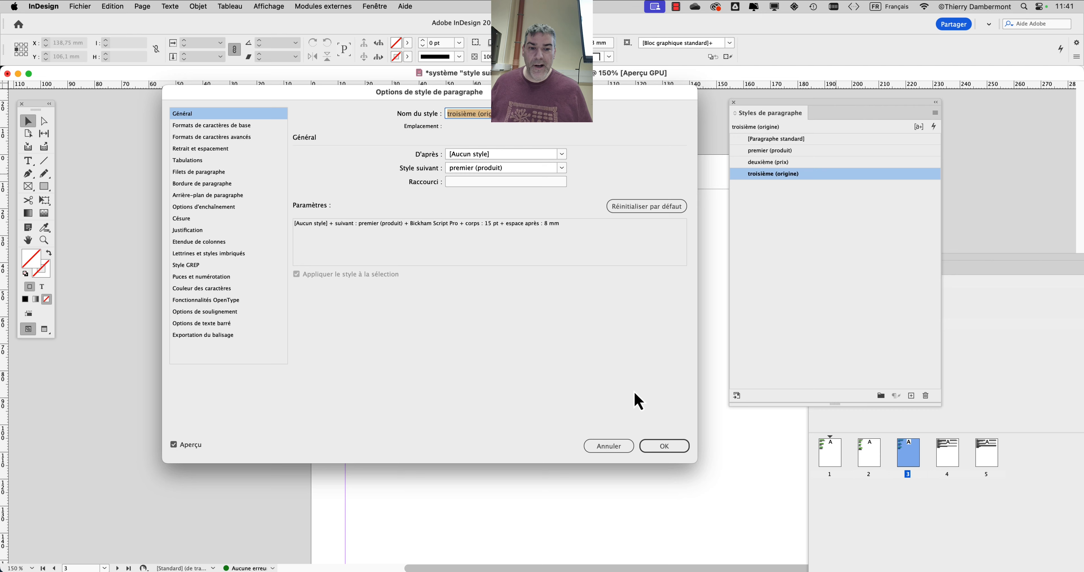
click(605, 449)
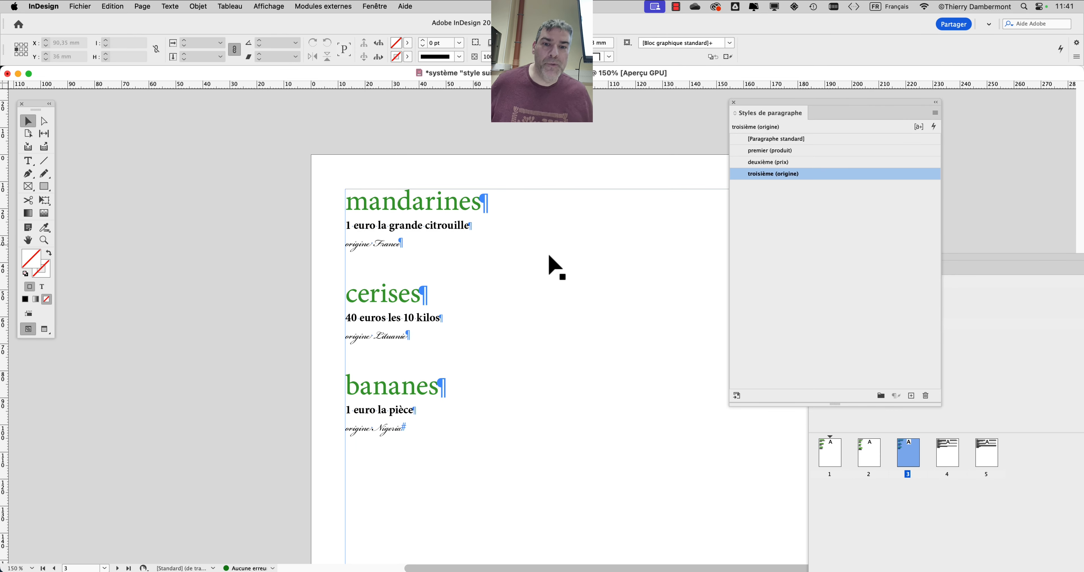
Go to page 4 and show its unformatted fruit list with descriptions at 100%.
scroll(555, 259, down, 2)
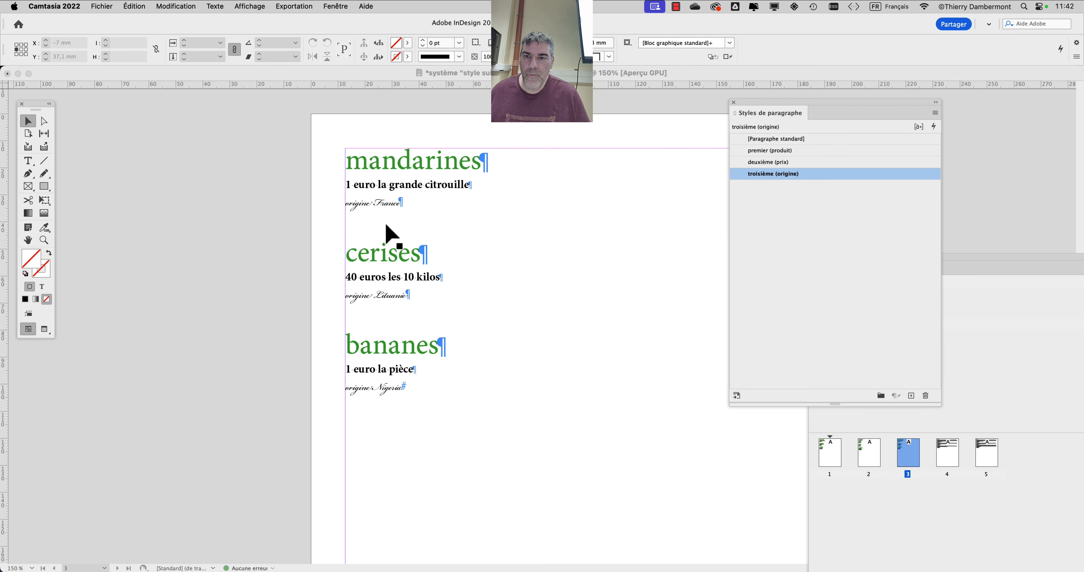
scroll(387, 234, down, 1)
scroll(378, 236, down, 1)
scroll(478, 238, down, 15)
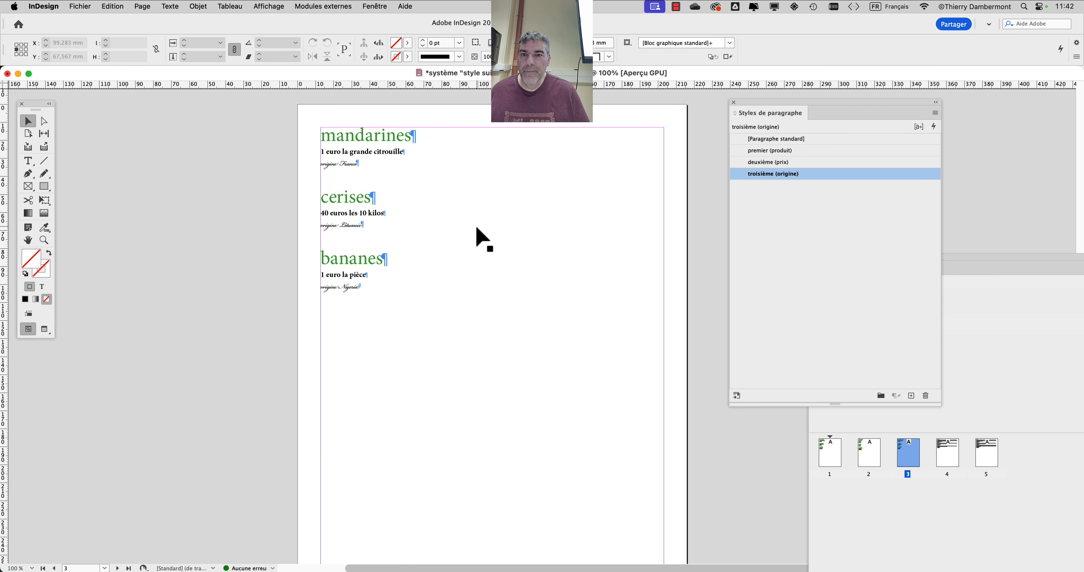
scroll(482, 240, down, 4)
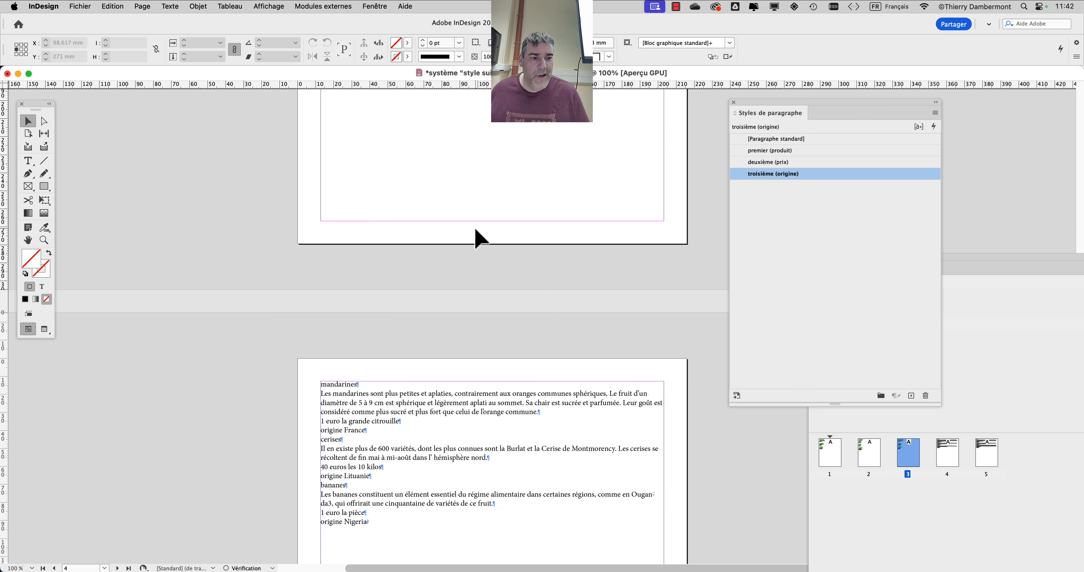
double_click(903, 462)
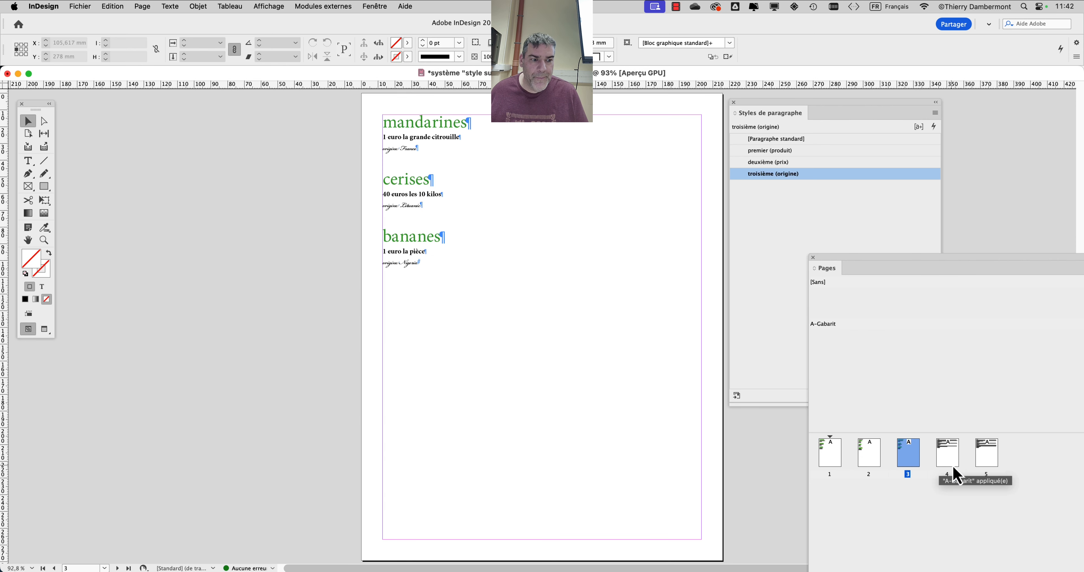
double_click(949, 459)
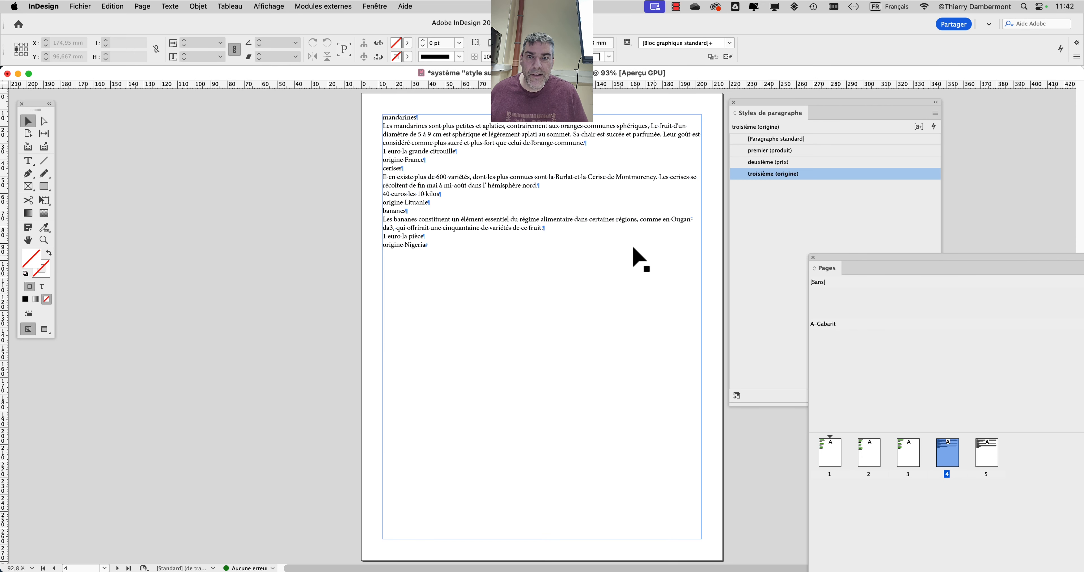
key(super+1)
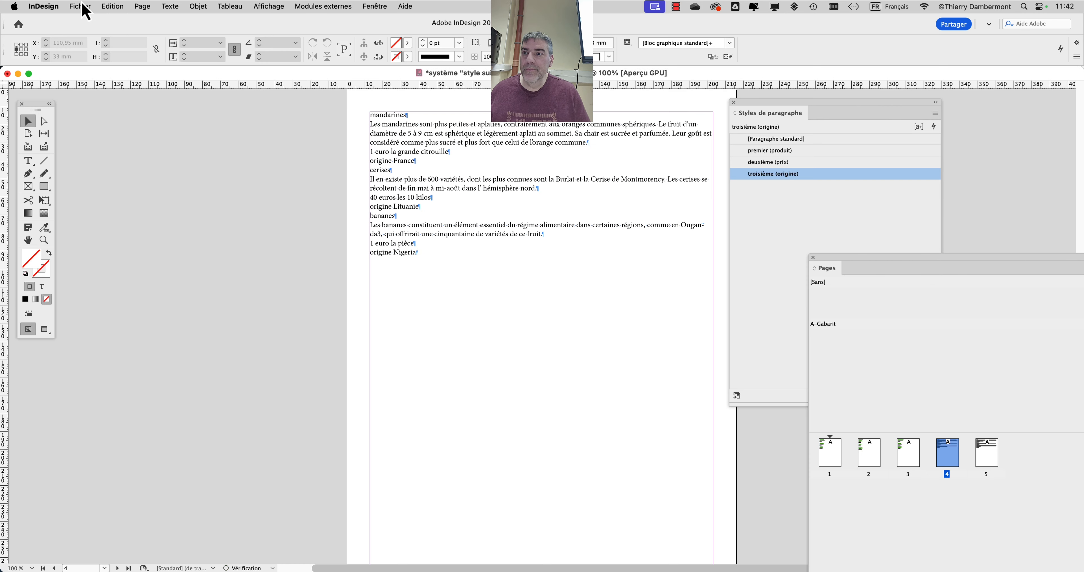
Save the document under the new file name système "style suivant" - 07 exercice - 02.indd in the same folder.
click(80, 7)
click(121, 100)
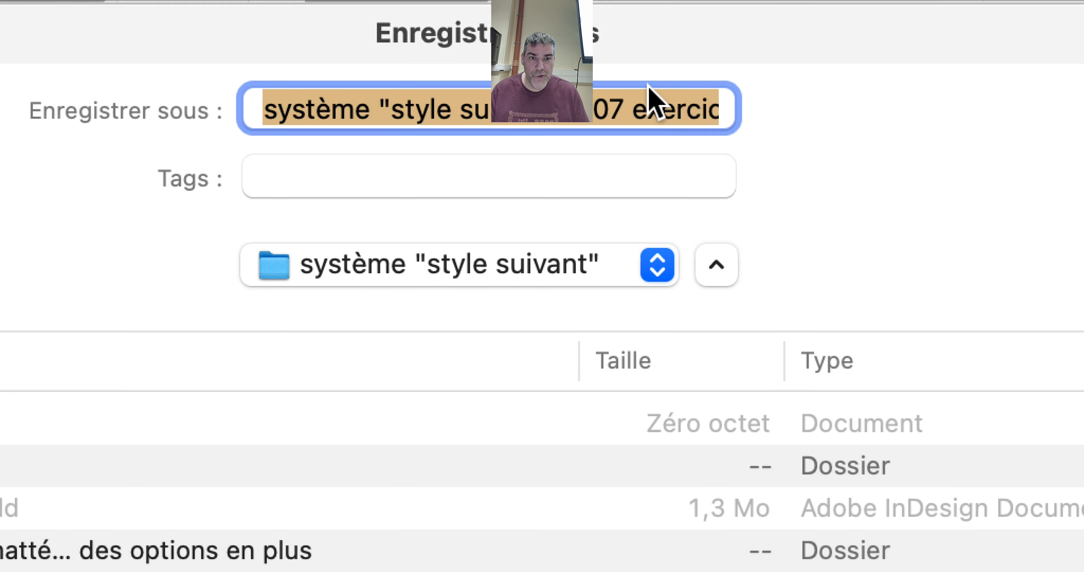
click(736, 57)
key(super+Right)
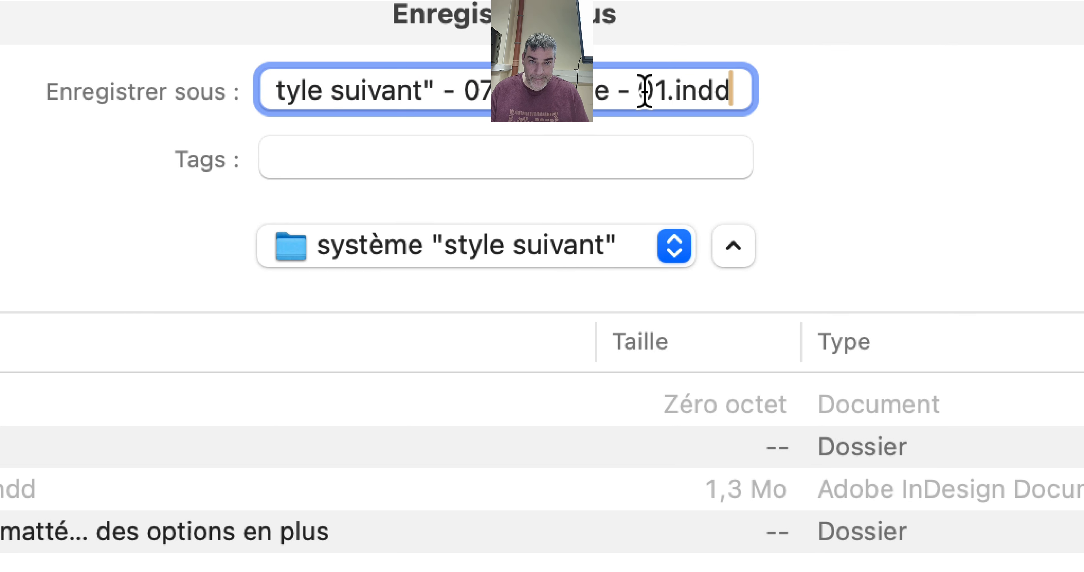
drag(650, 90, 667, 126)
text(2)
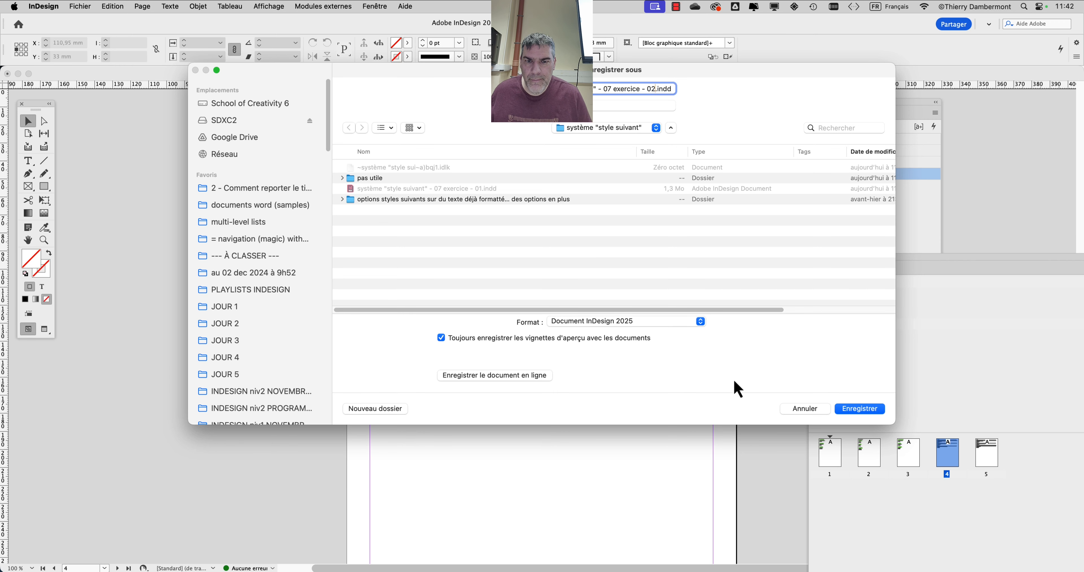
click(869, 412)
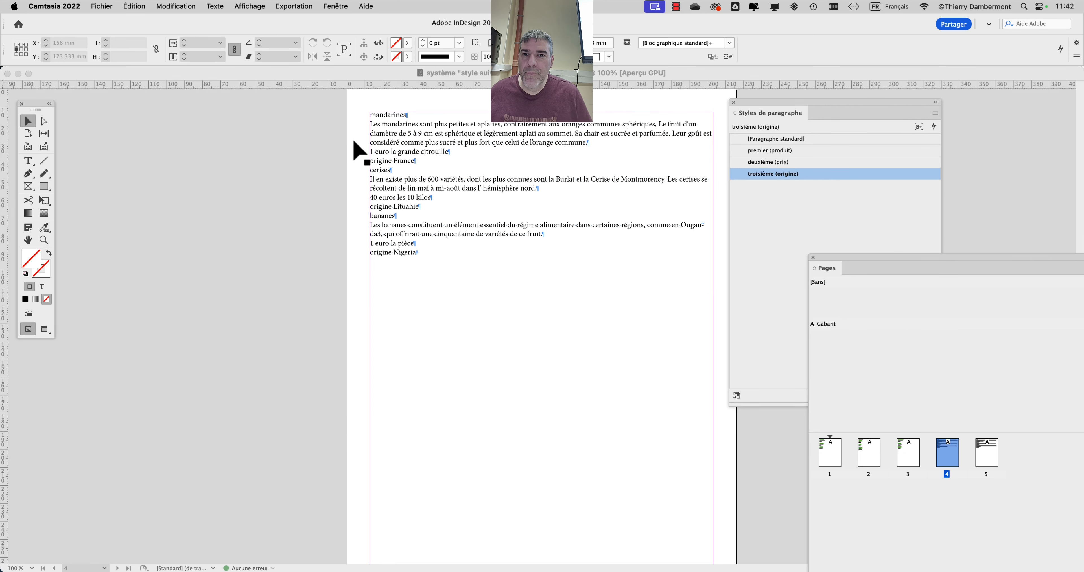
Examine the description, price and origin lines of the mandarines and cerises entries on page 4, with the paragraph styles clear of the text.
drag(292, 147, 243, 202)
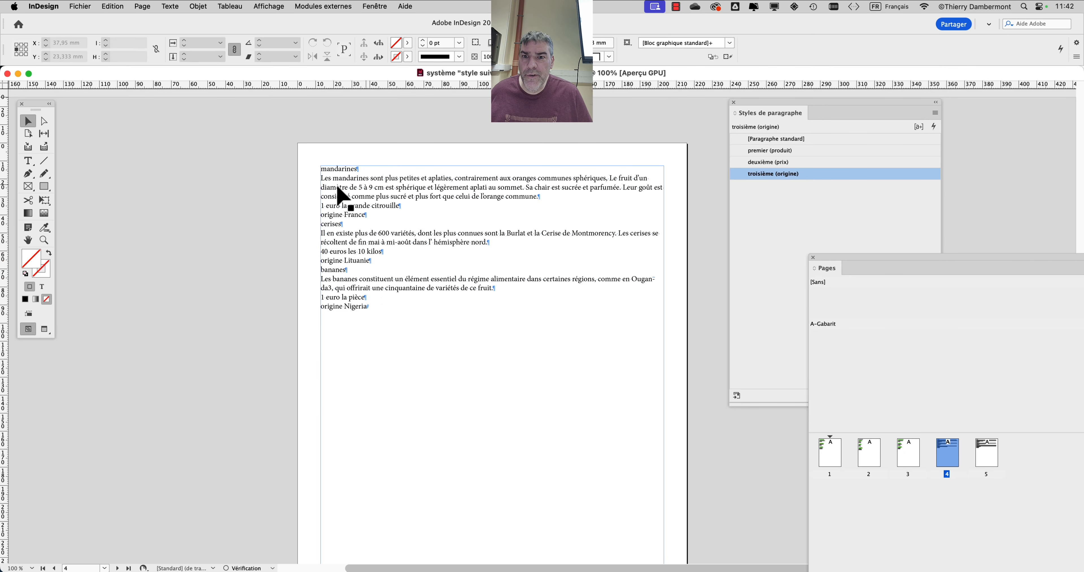
scroll(392, 185, up, 1)
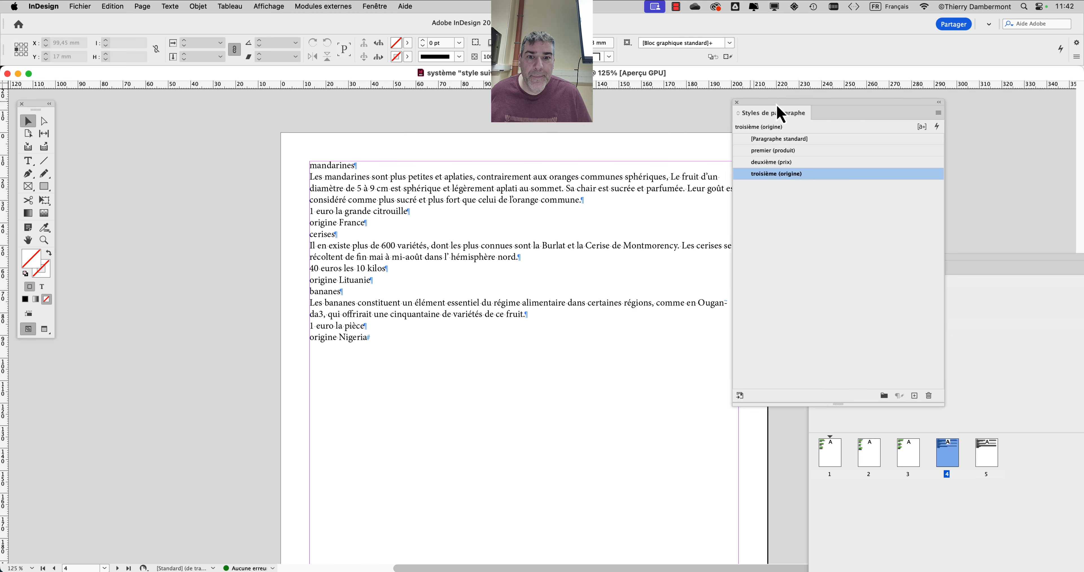
drag(775, 104, 908, 109)
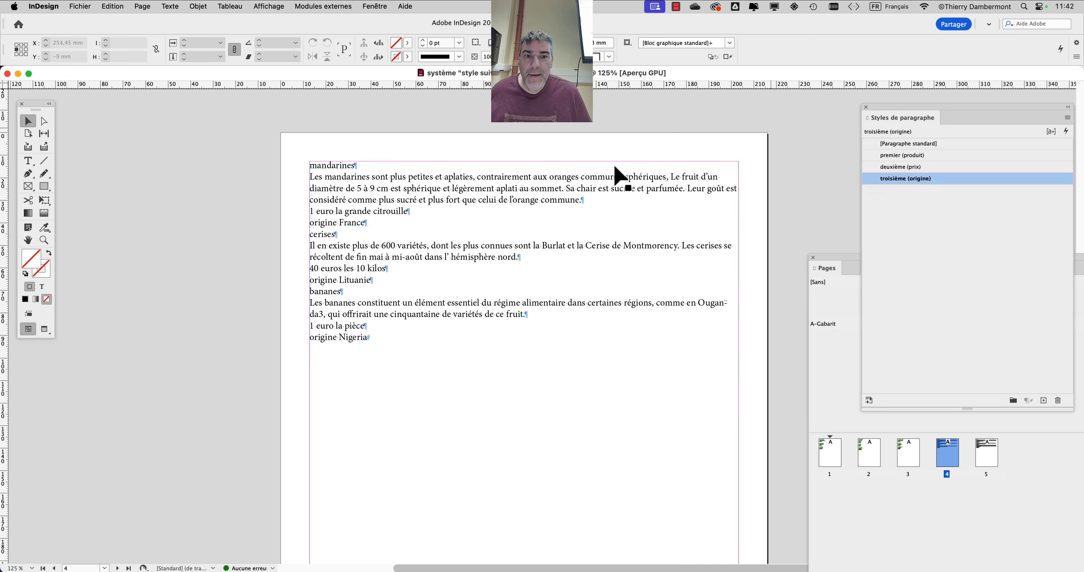
click(28, 161)
scroll(323, 161, up, 2)
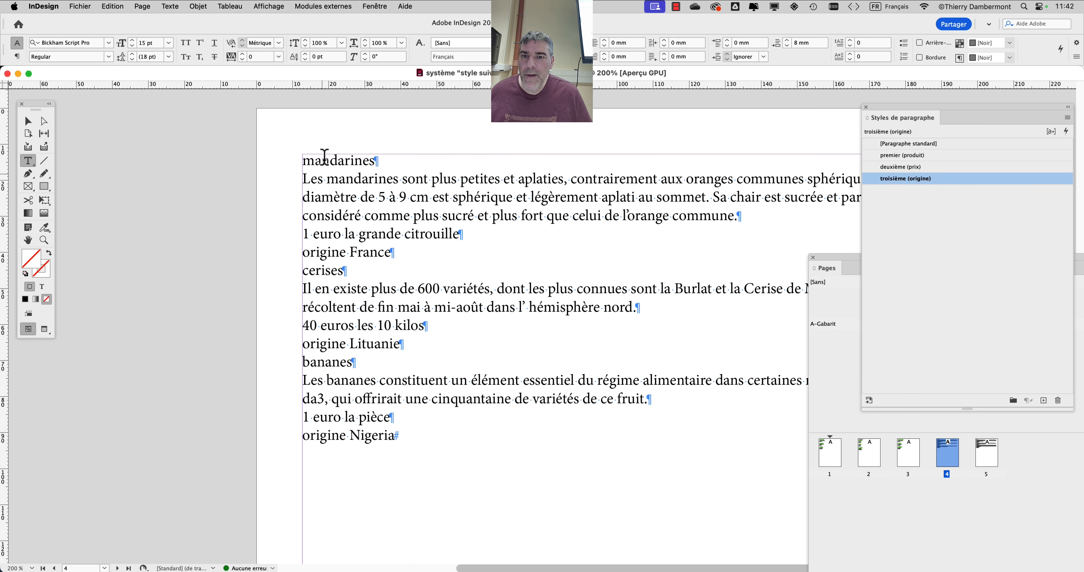
click(360, 160)
drag(338, 160, 410, 208)
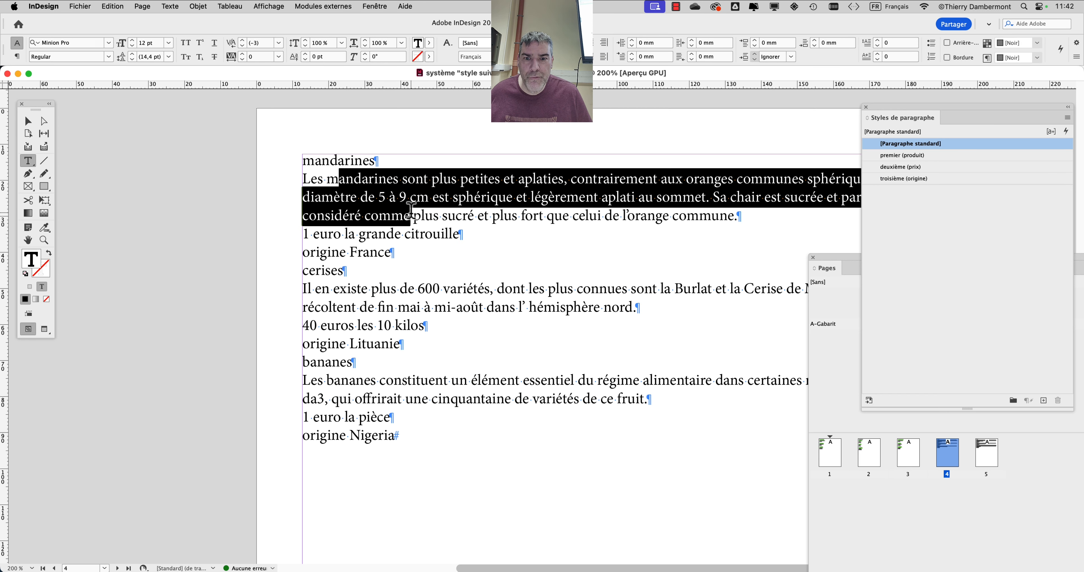
drag(338, 235, 342, 308)
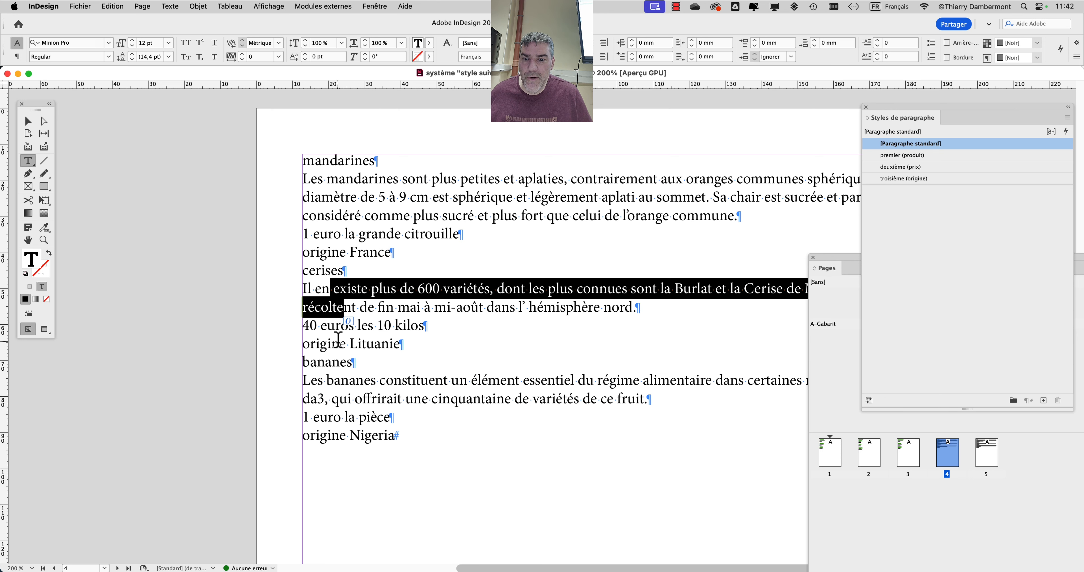
mouse_move(339, 344)
mouse_down()
mouse_move(369, 367)
mouse_move(358, 343)
mouse_up()
double_click(355, 324)
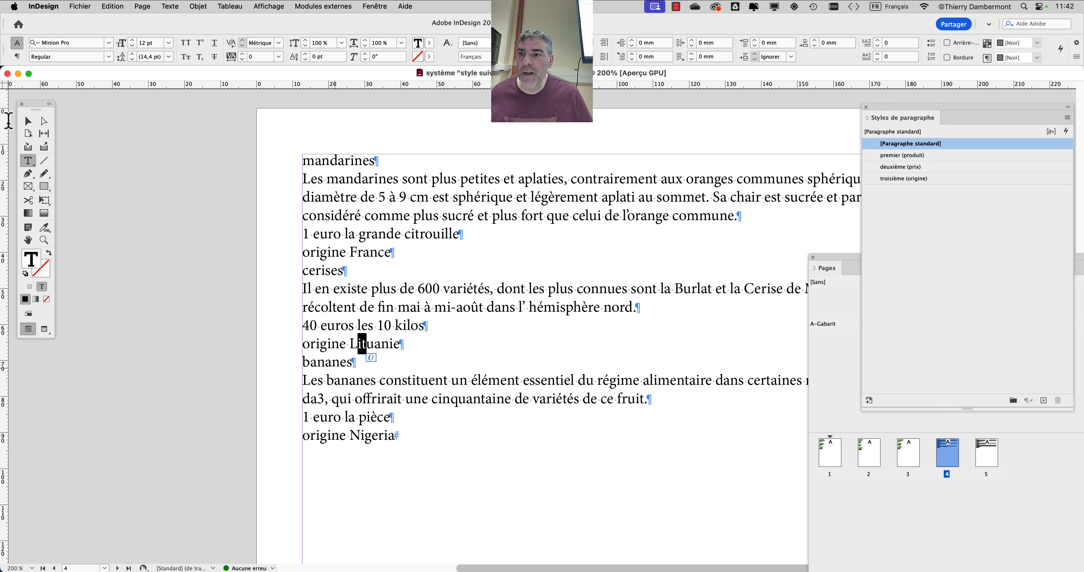
Compare the fruit list on page 4 with the one on page 5 and return to page 4.
click(28, 121)
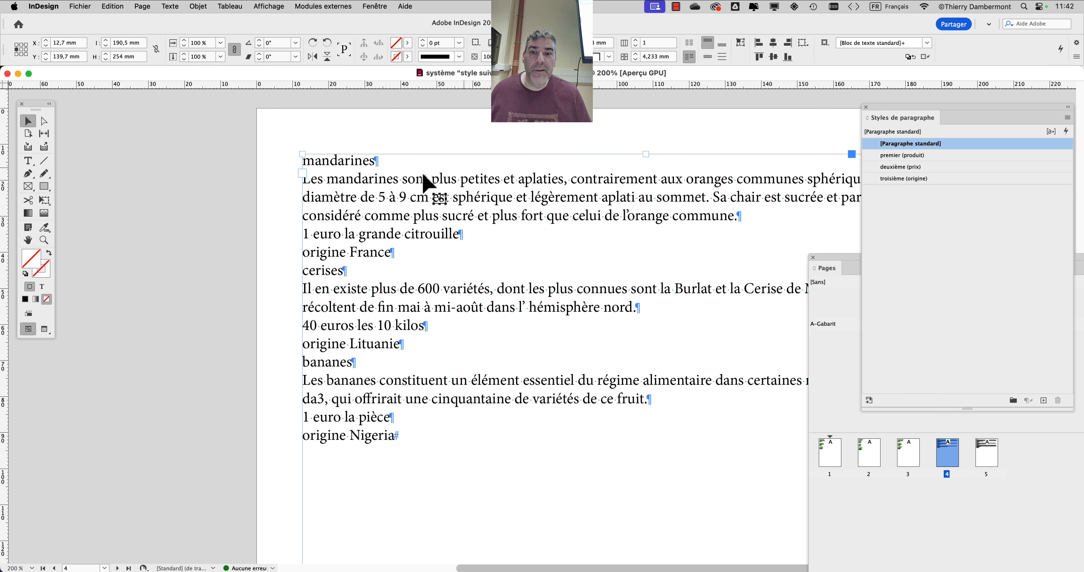
click(33, 240)
drag(333, 238, 160, 209)
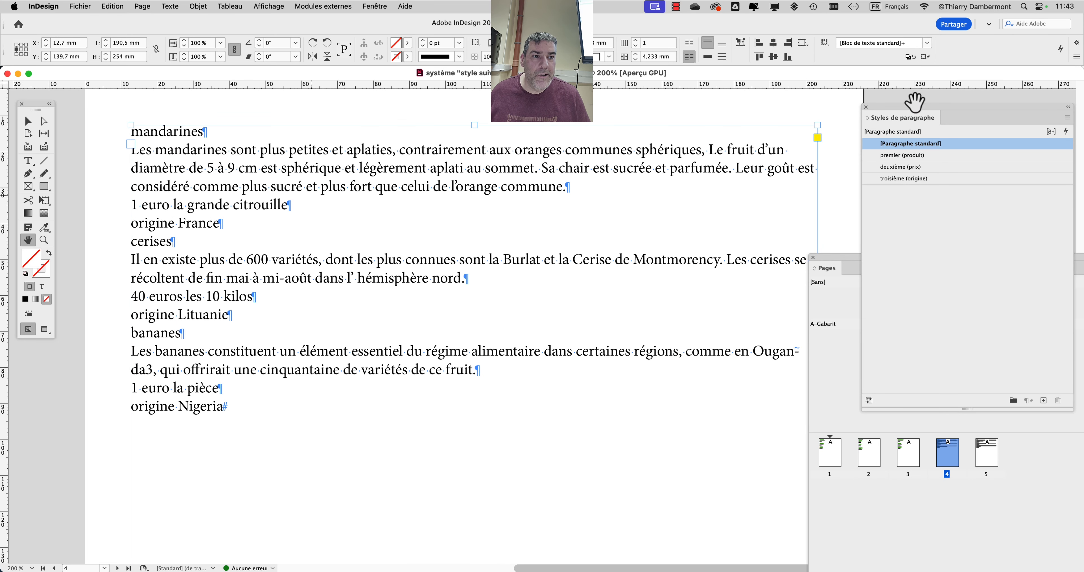
drag(865, 119, 681, 125)
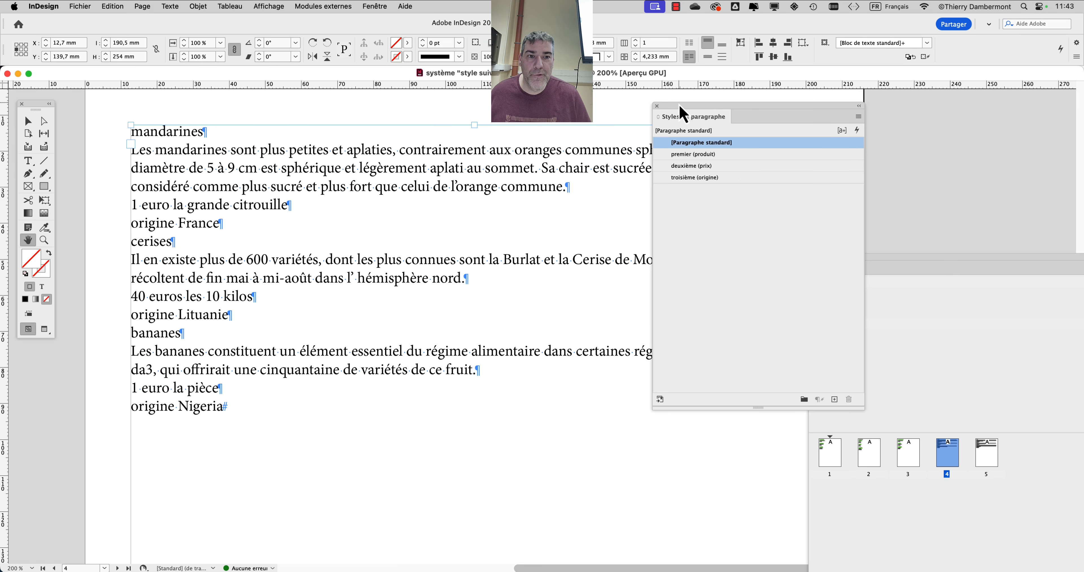
drag(681, 113, 682, 113)
double_click(989, 467)
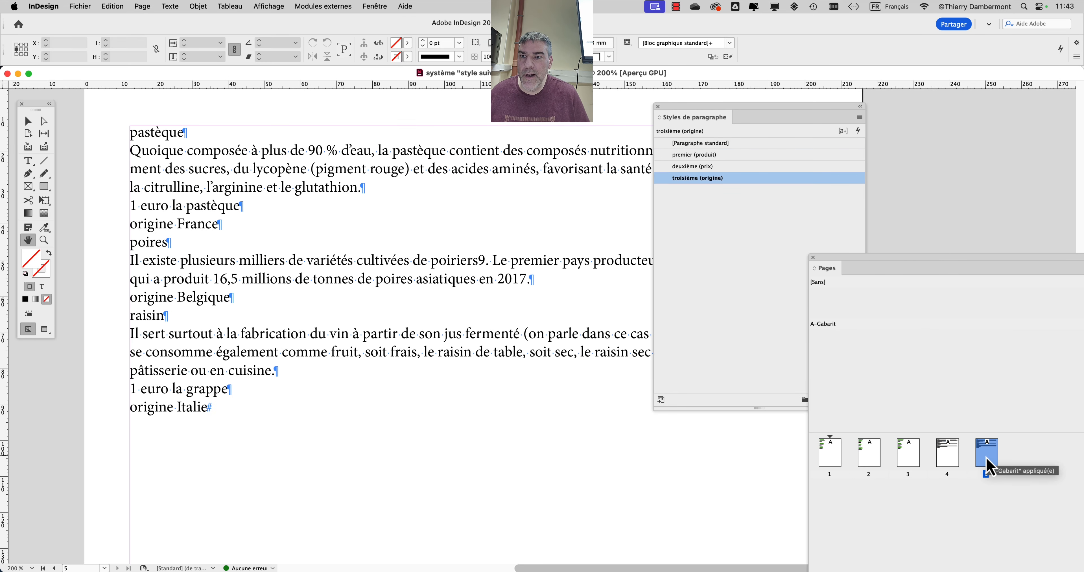
double_click(956, 461)
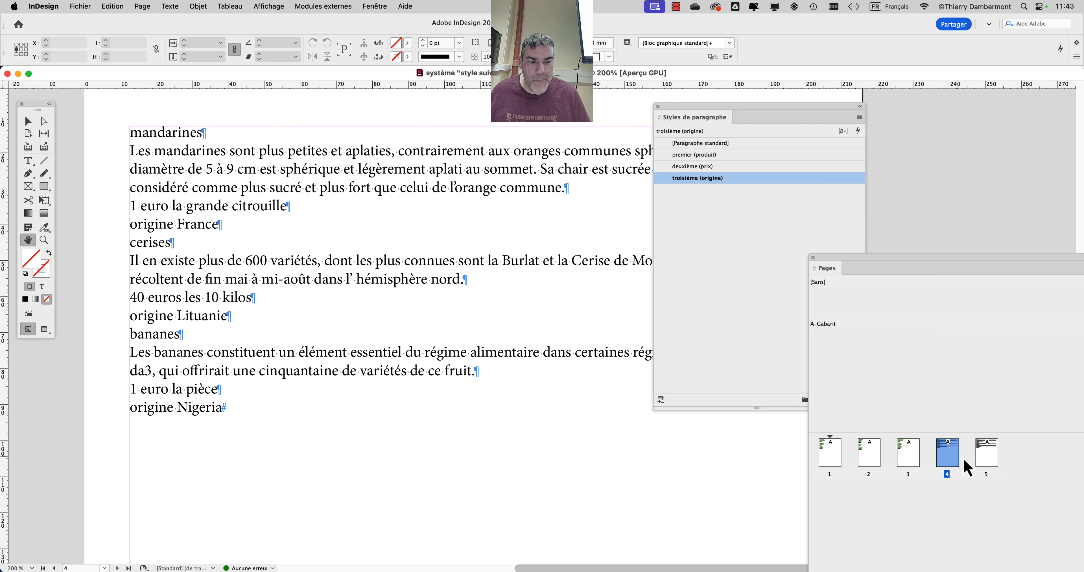
double_click(988, 468)
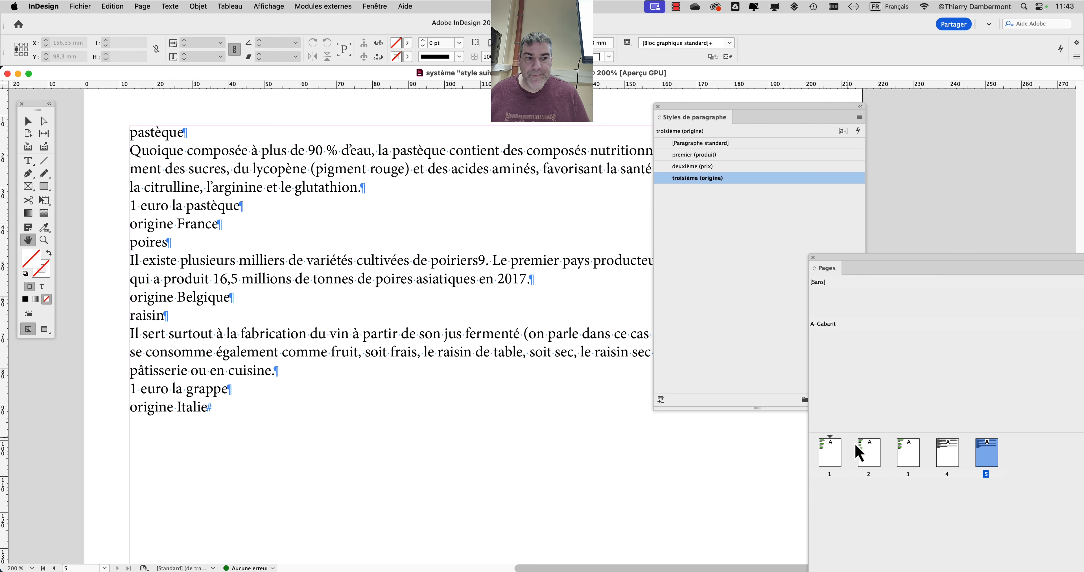
double_click(950, 460)
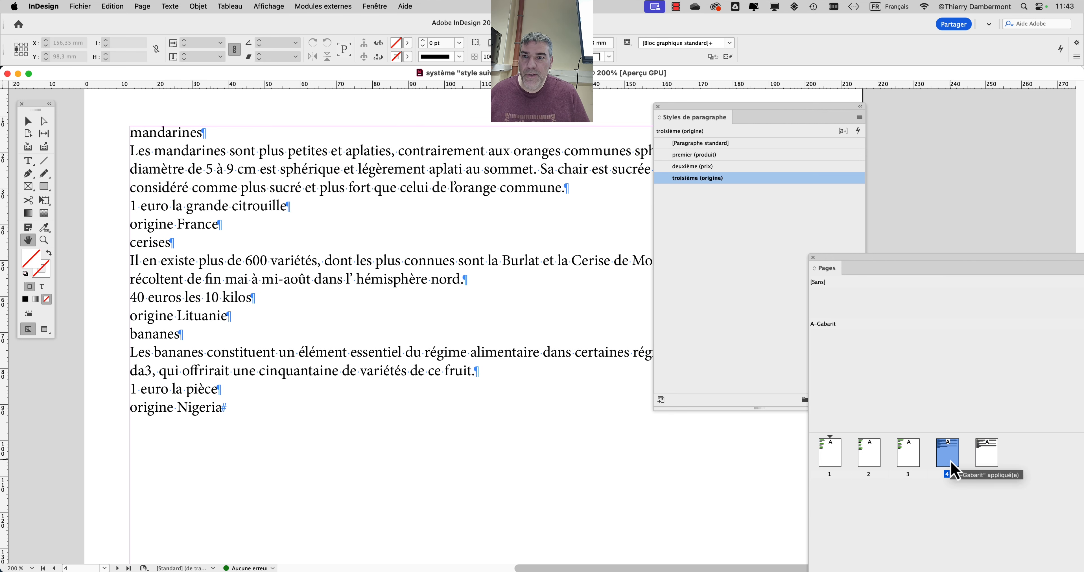
Select the whole description paragraph under mandarines and start a new paragraph style from it, with the paragraph styles moved aside.
click(734, 117)
drag(795, 116, 846, 103)
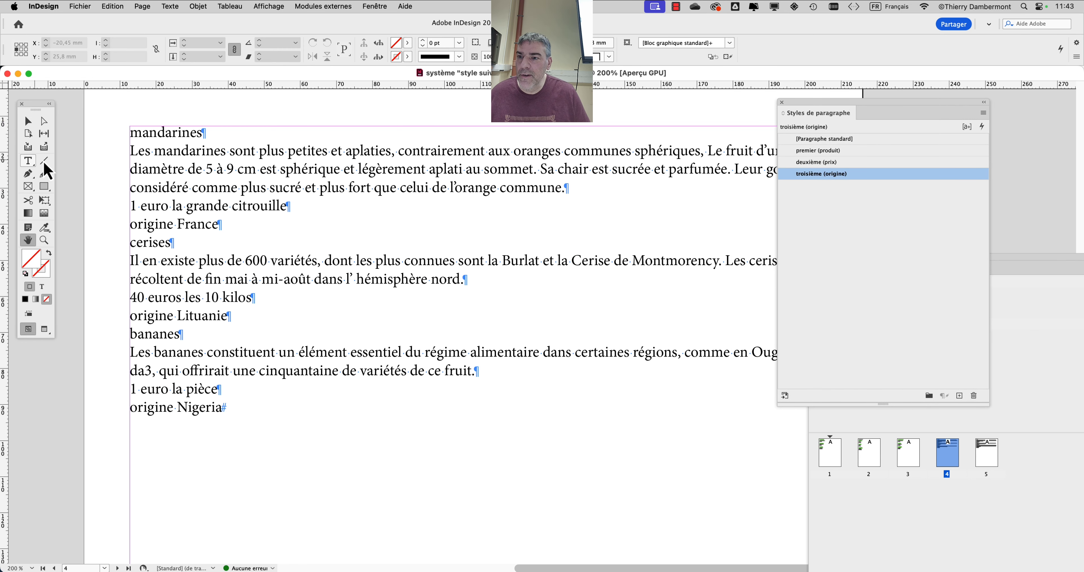
key(t)
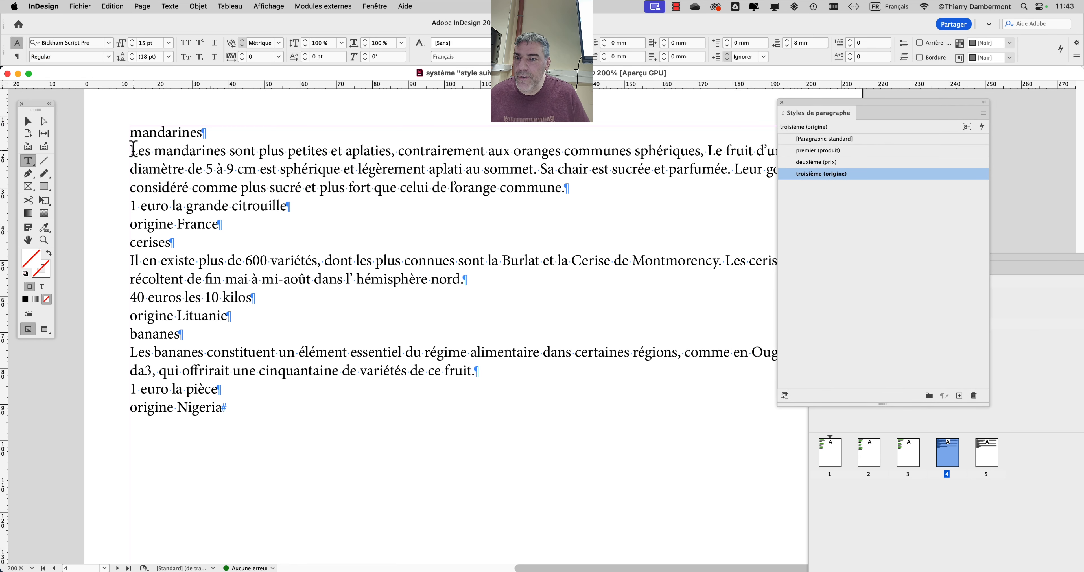
triple_click(571, 192)
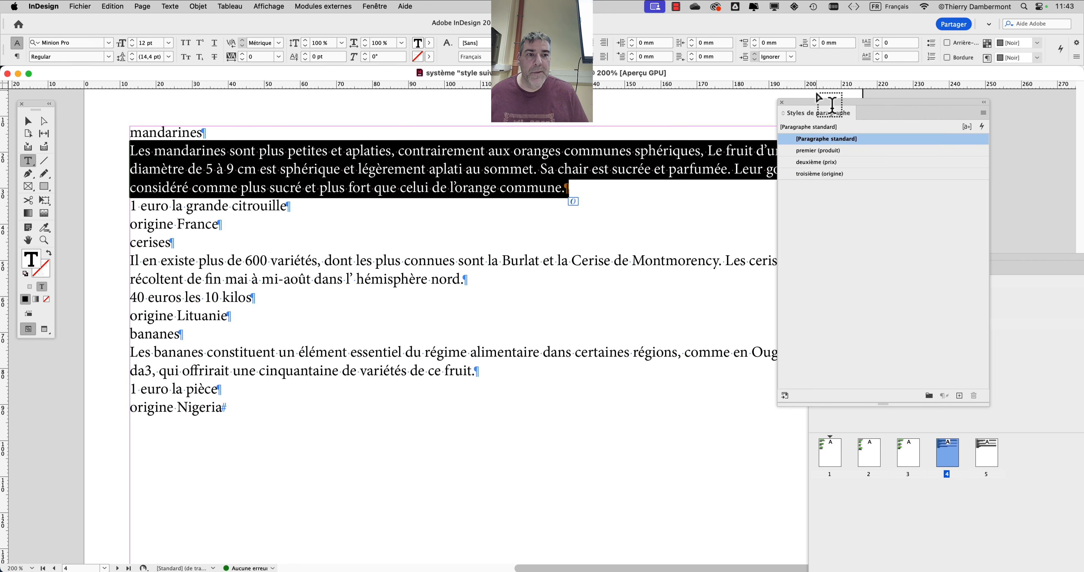
click(983, 113)
click(917, 117)
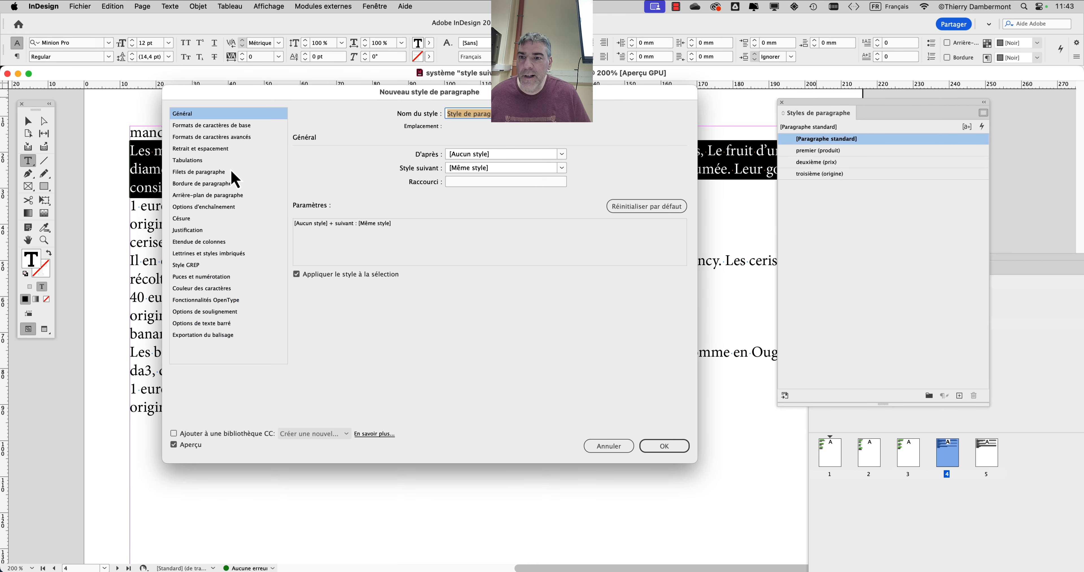
Set the new style's font size to 11 pt and its leading to 11 pt.
click(234, 126)
drag(250, 93, 360, 224)
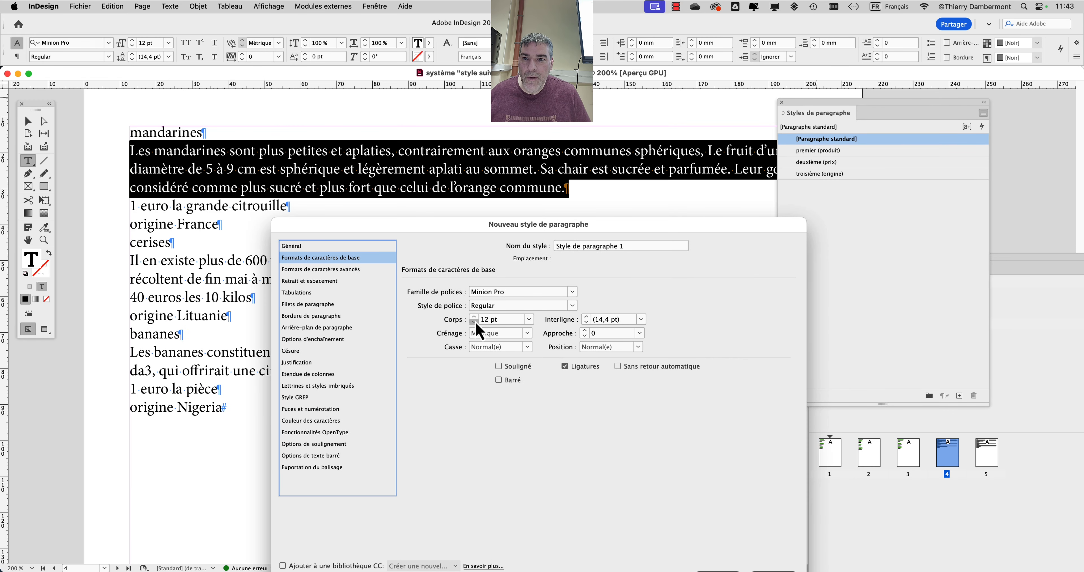
click(474, 322)
click(587, 323)
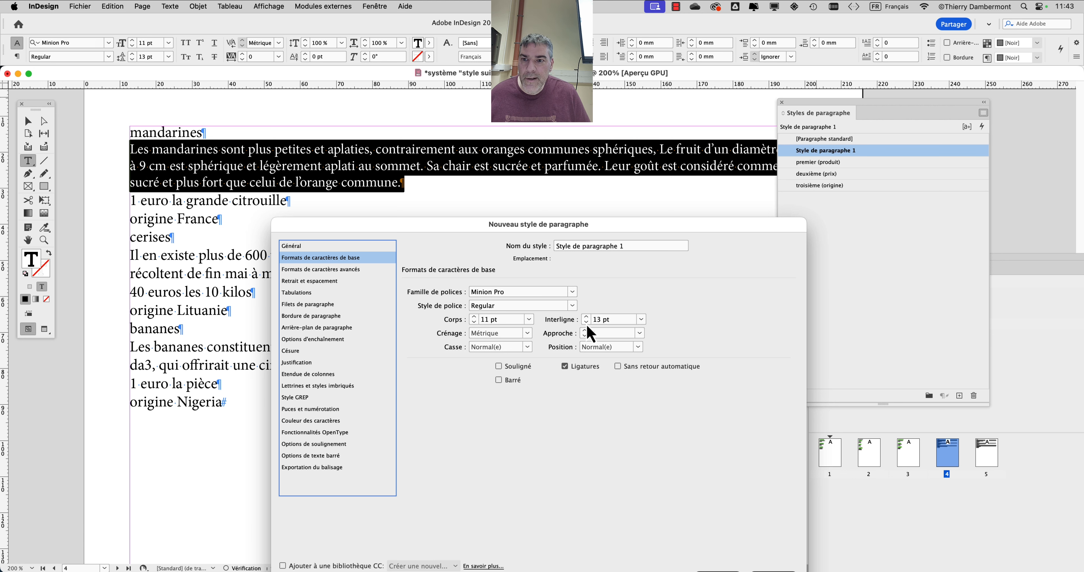
click(586, 323)
click(586, 322)
Set the new paragraph style's right indent to 130 mm.
click(314, 281)
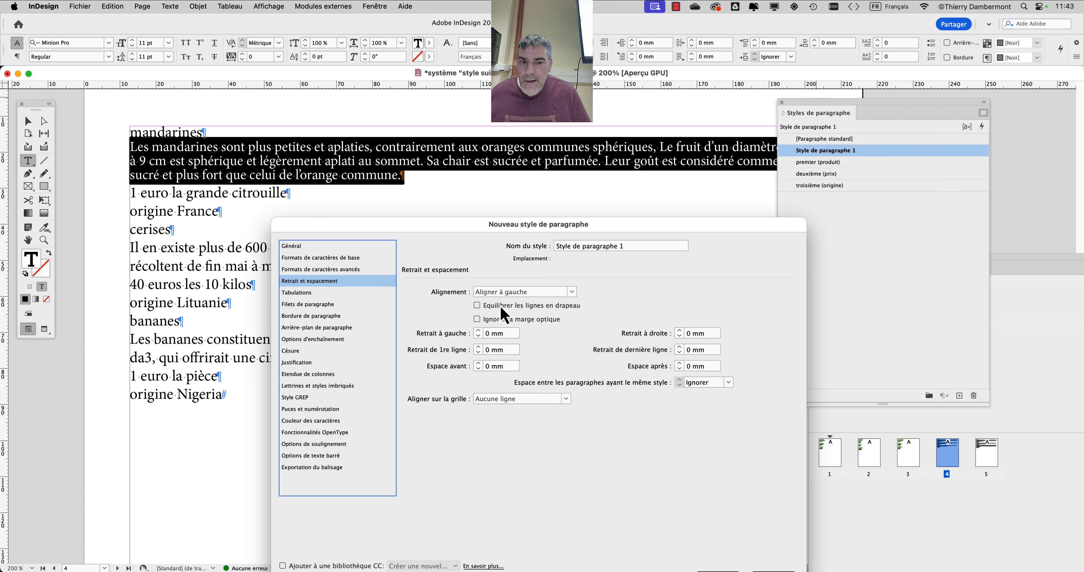
click(679, 331)
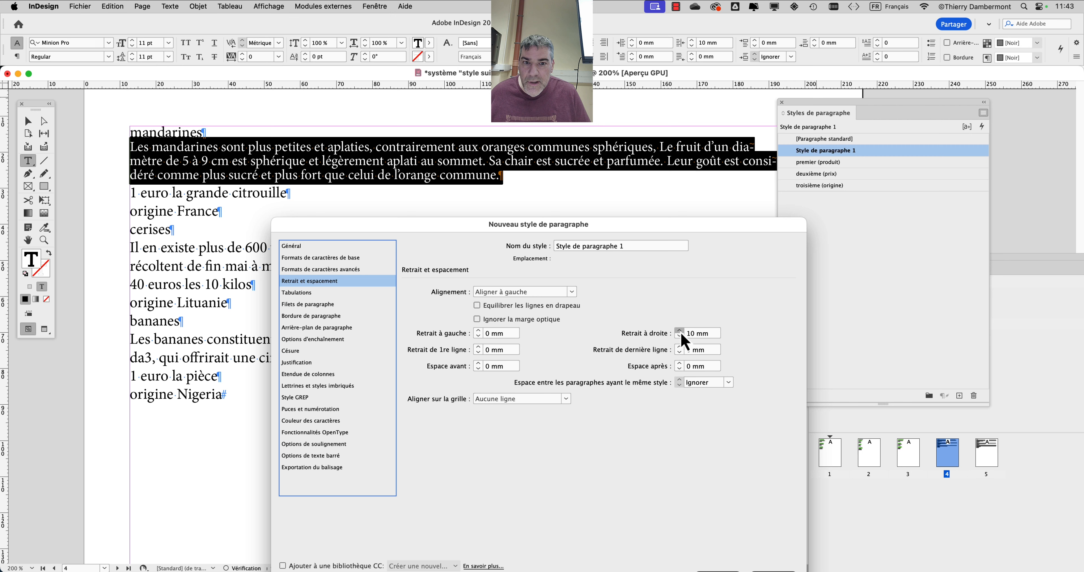
click(679, 332)
click(679, 331)
click(680, 331)
click(679, 331)
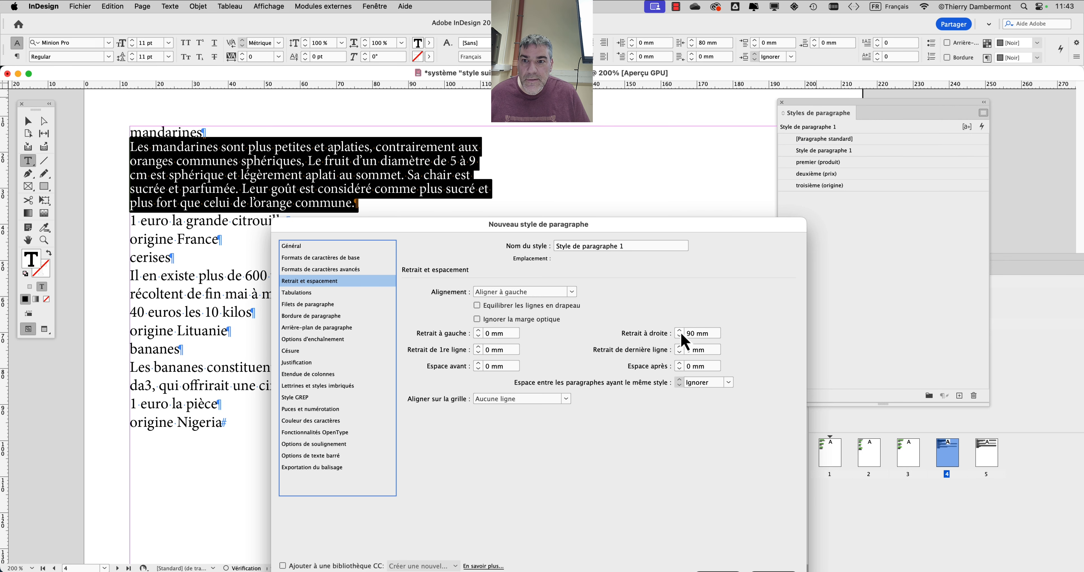
click(679, 331)
click(679, 332)
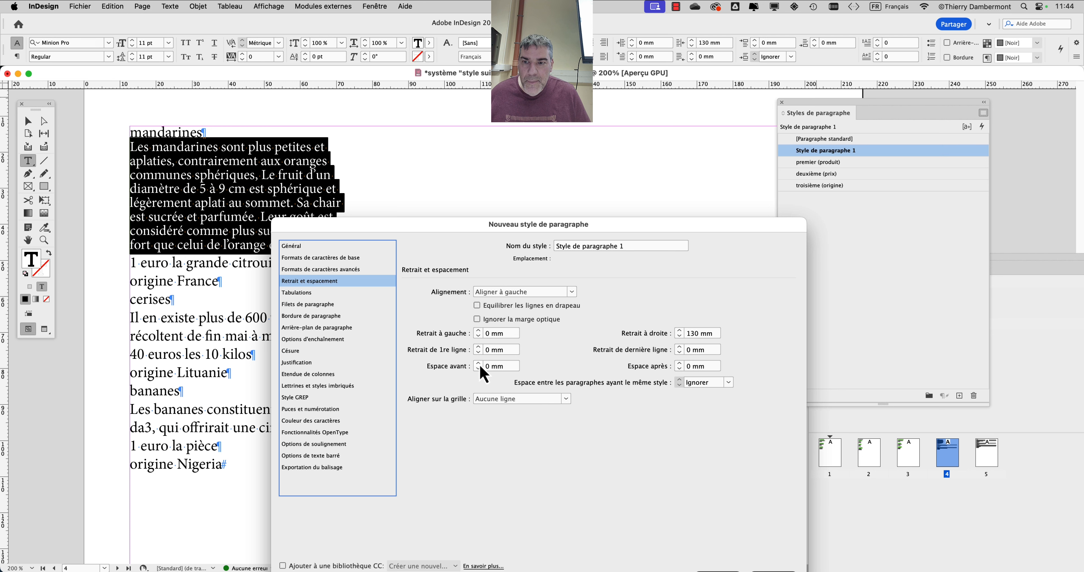
Set the new paragraph style's space after to 3 mm.
click(679, 363)
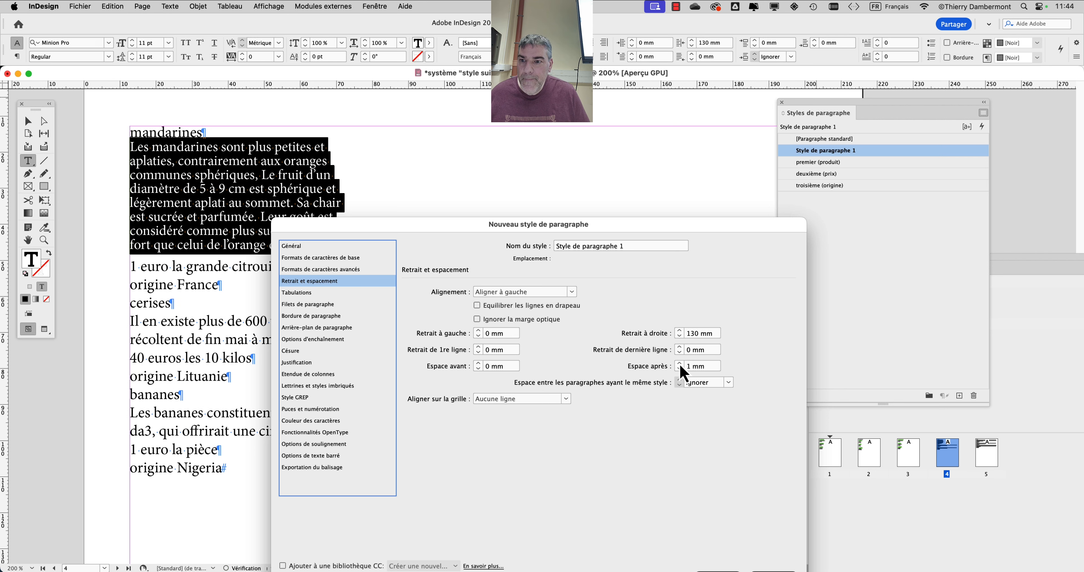
click(679, 364)
click(679, 363)
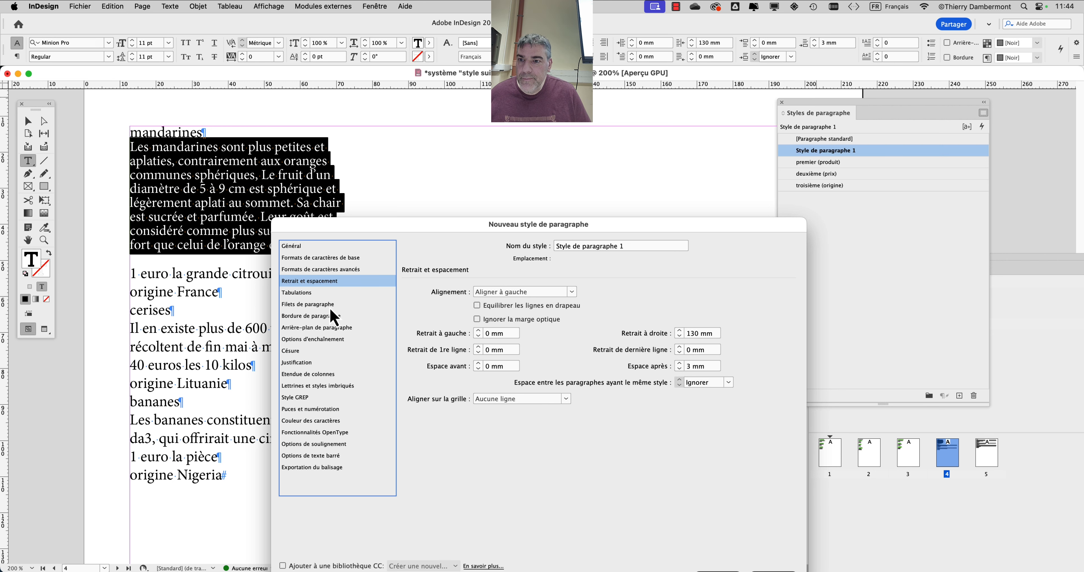
Set the new style's font to Bradley Hand Bold, finish creating the style and zoom in on the styled description.
click(316, 257)
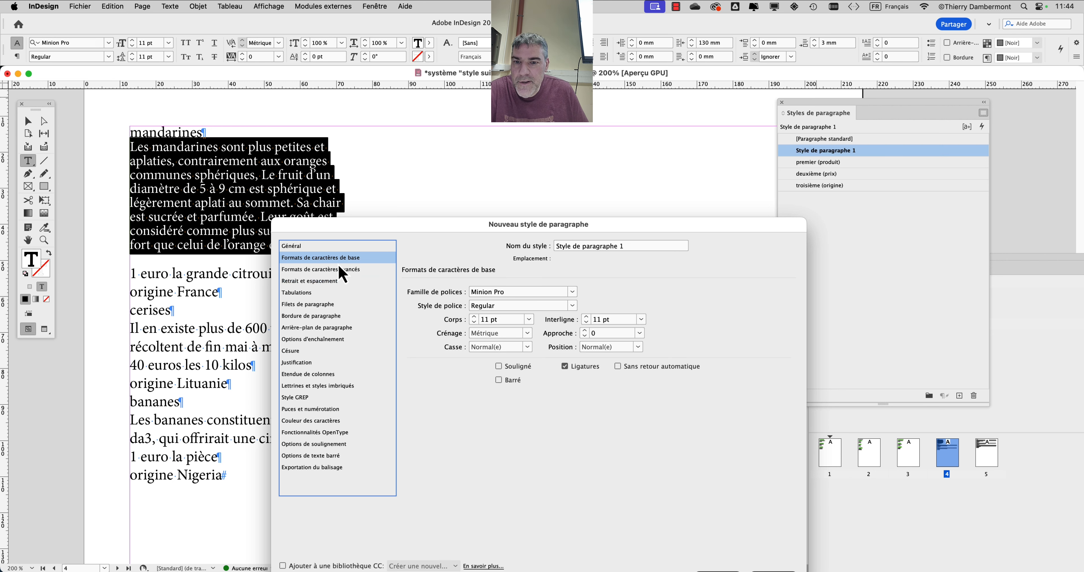
click(531, 292)
text(Bradley Hand)
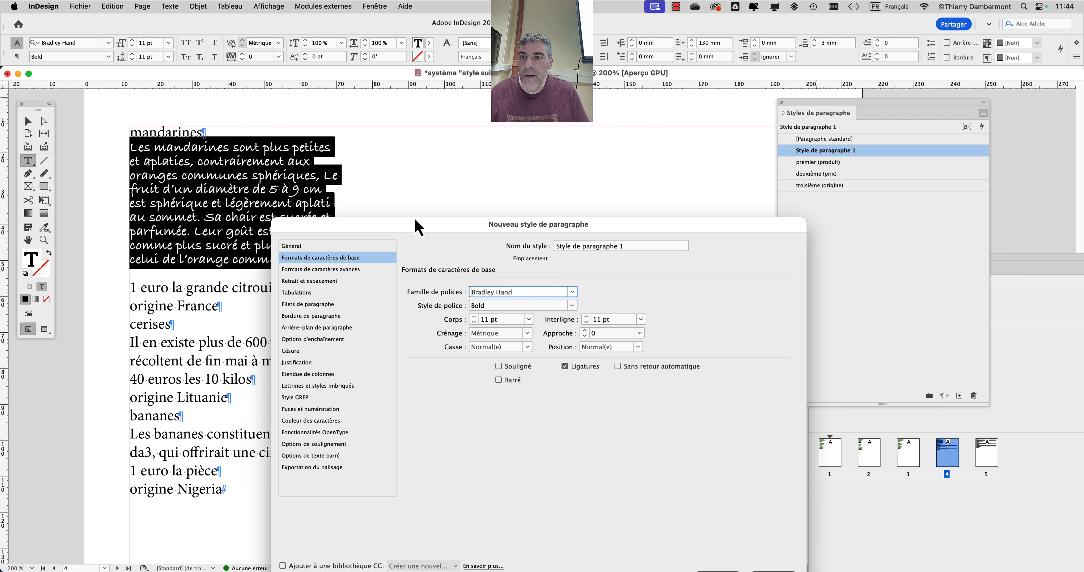
drag(414, 225, 594, 107)
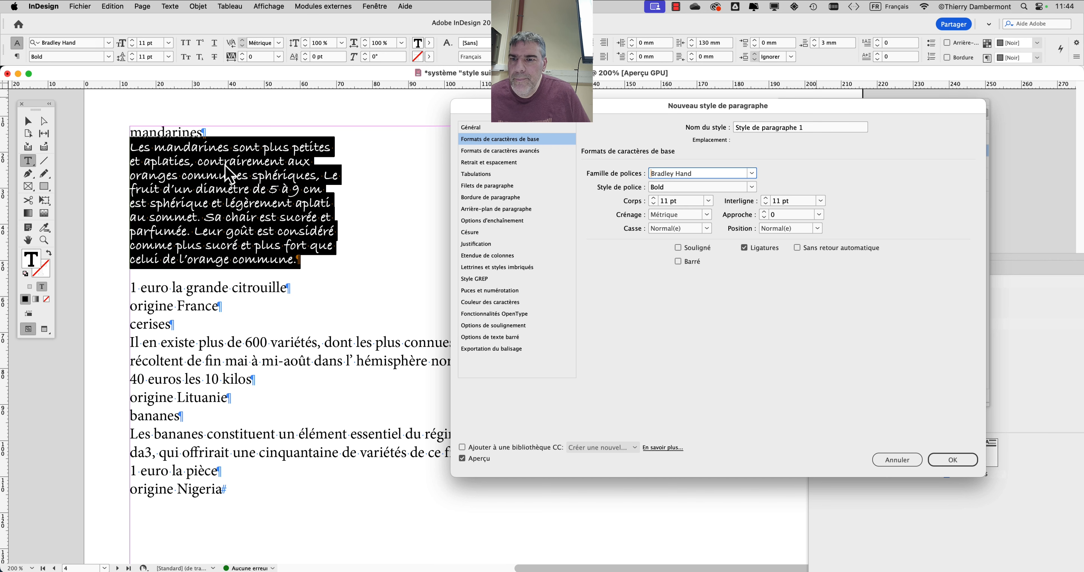
click(948, 460)
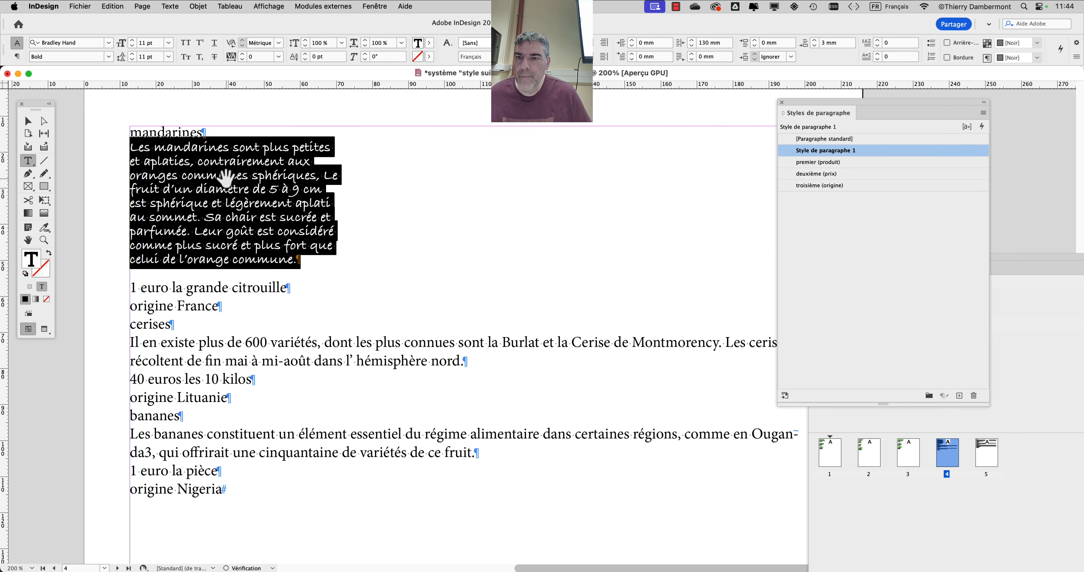
scroll(223, 181, up, 4)
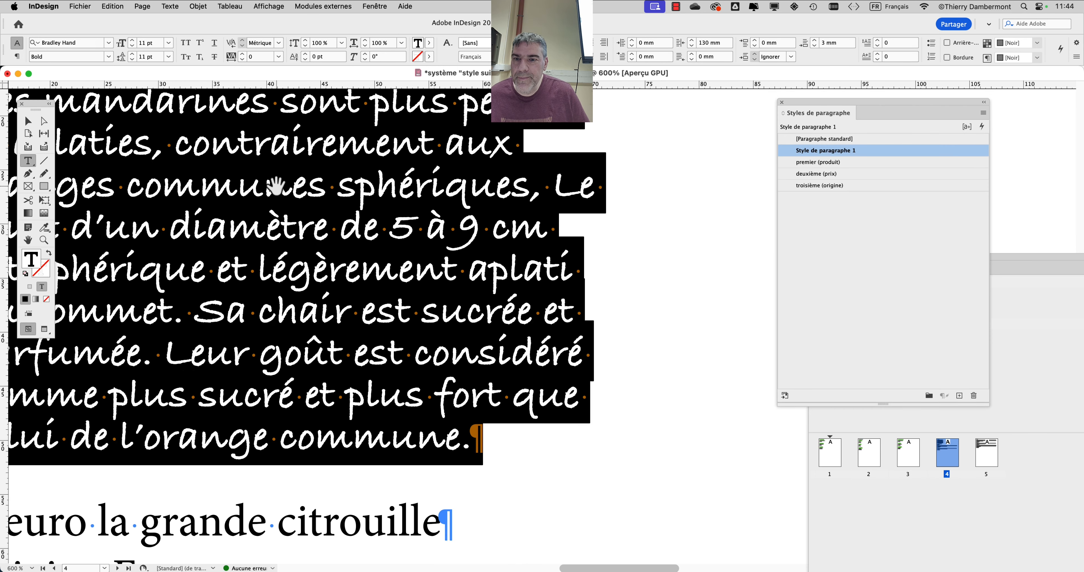
Inspect the styled mandarines description up close and deselect its text.
drag(281, 181, 481, 260)
drag(470, 265, 381, 284)
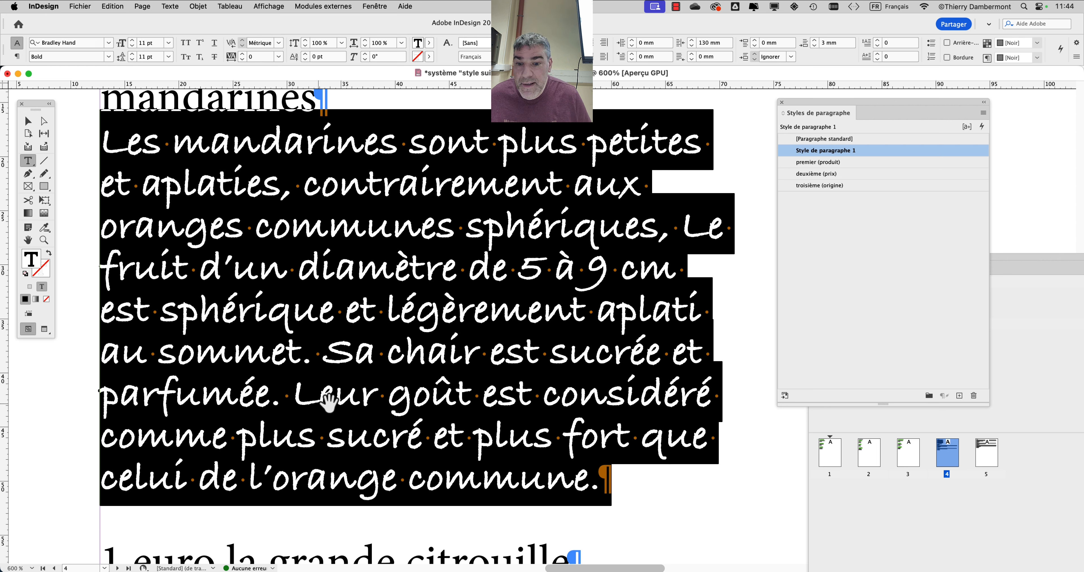
scroll(387, 406, up, 1)
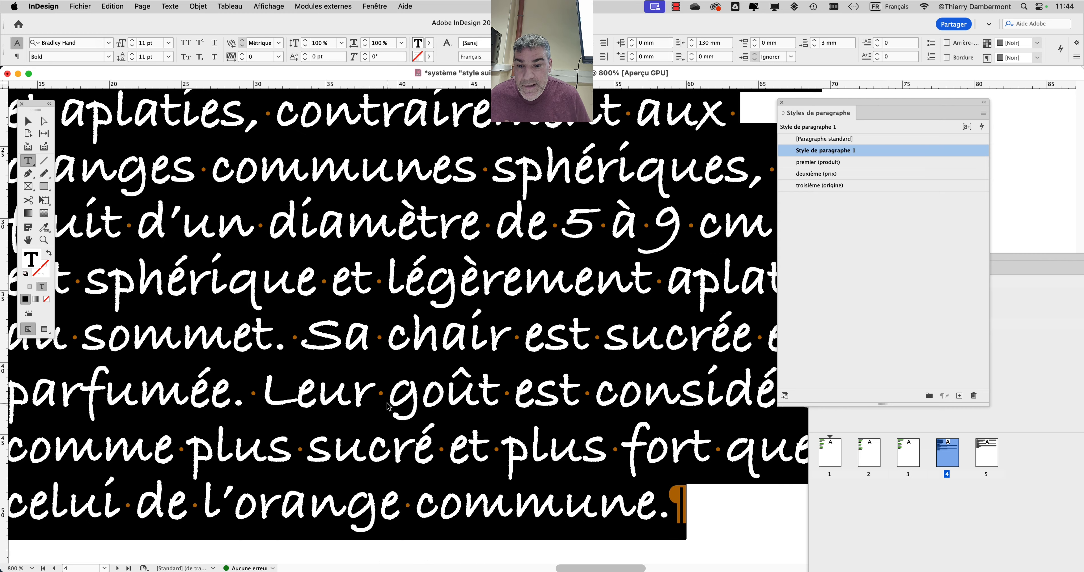
scroll(388, 405, down, 2)
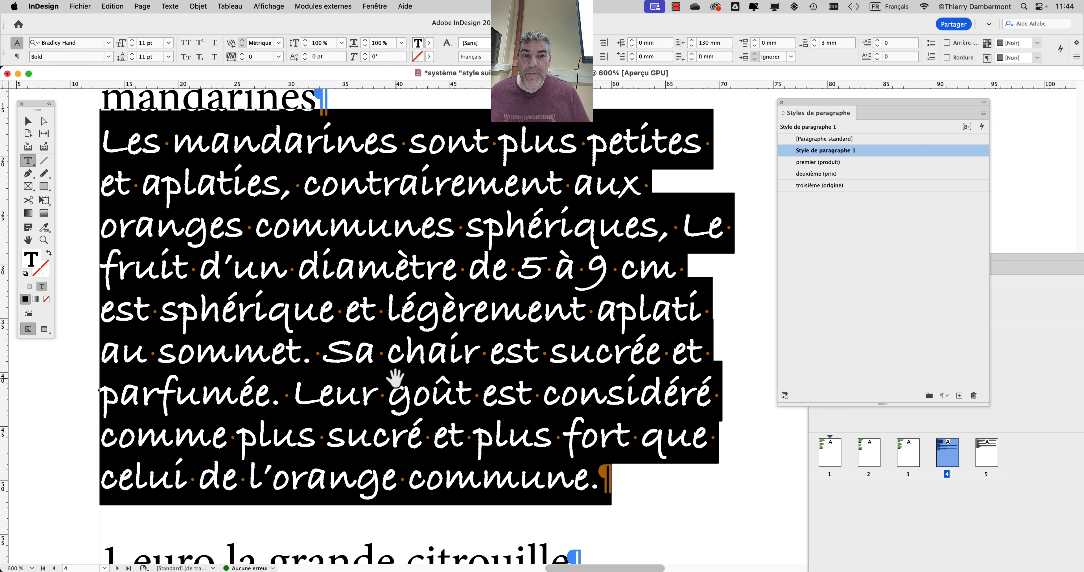
scroll(394, 381, down, 1)
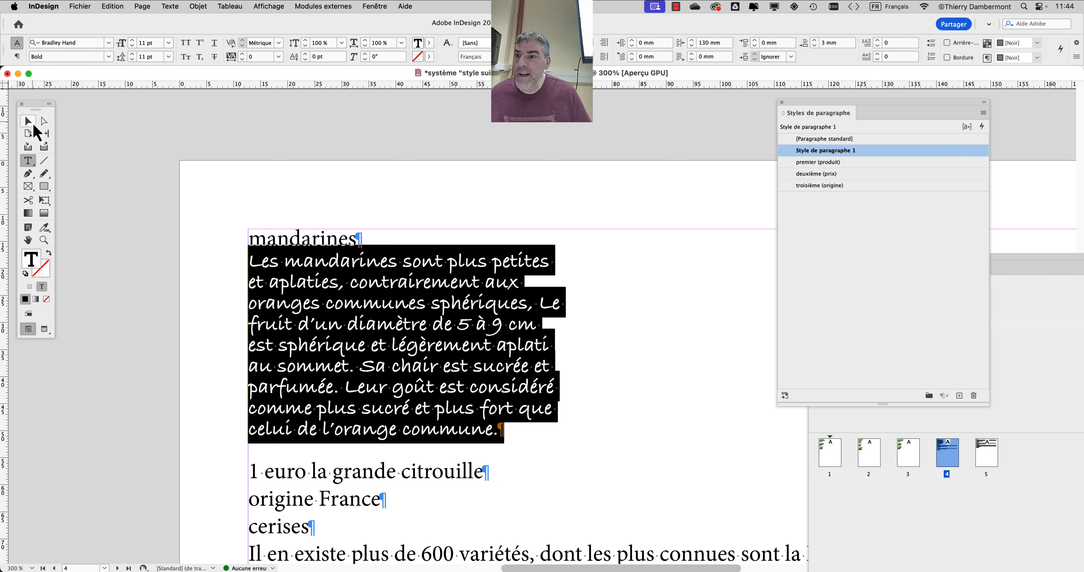
click(34, 126)
click(149, 304)
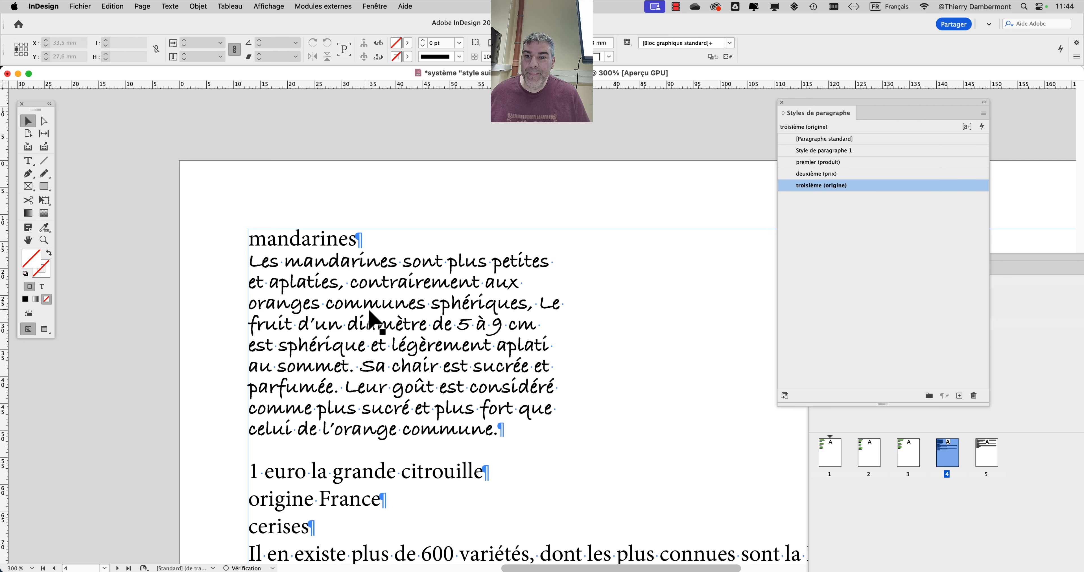
Rename the mandarines description's paragraph style as "description du produit".
click(28, 161)
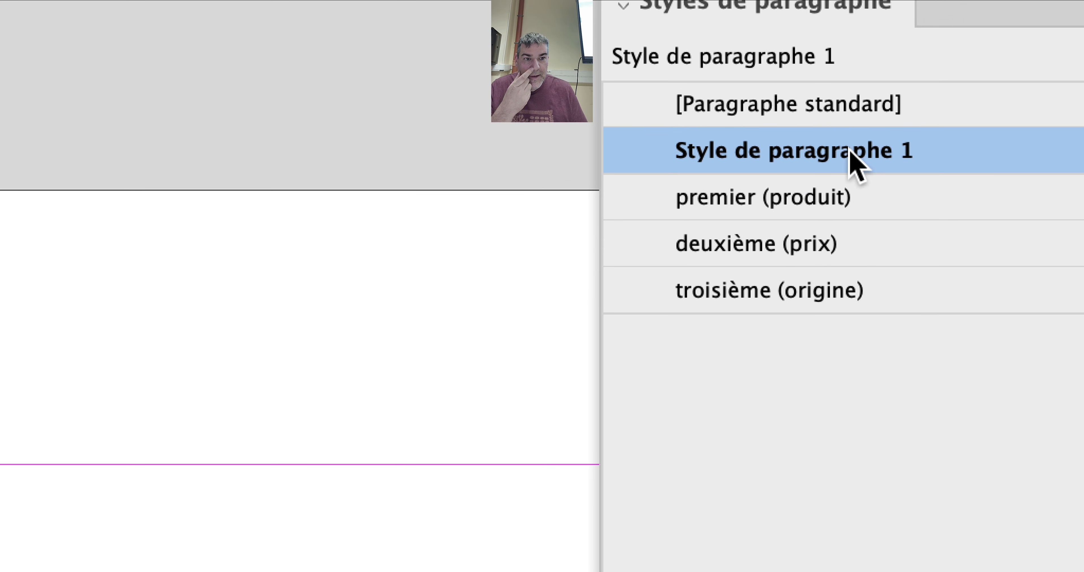
double_click(843, 150)
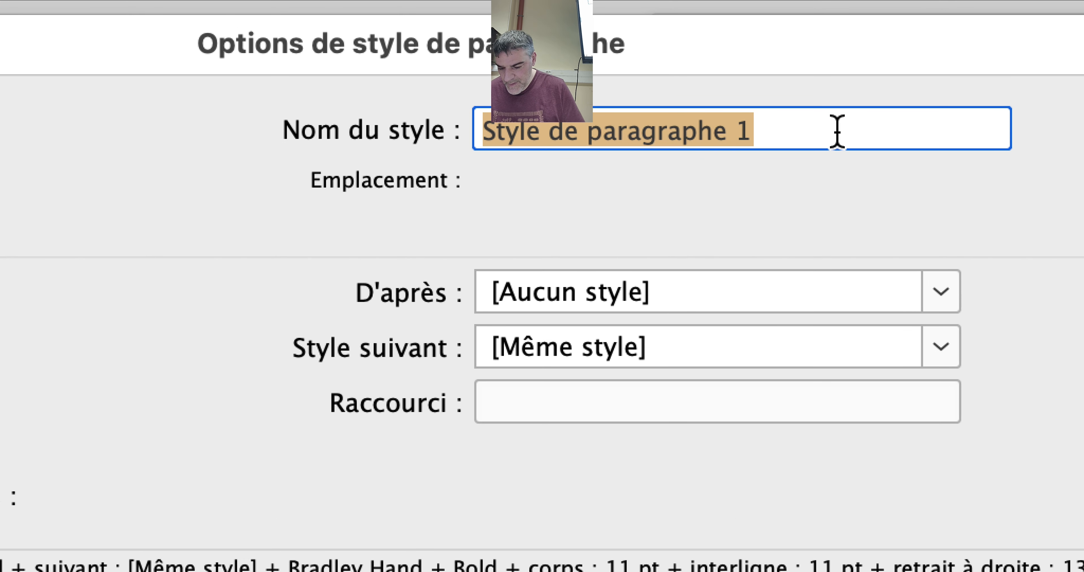
text(description)
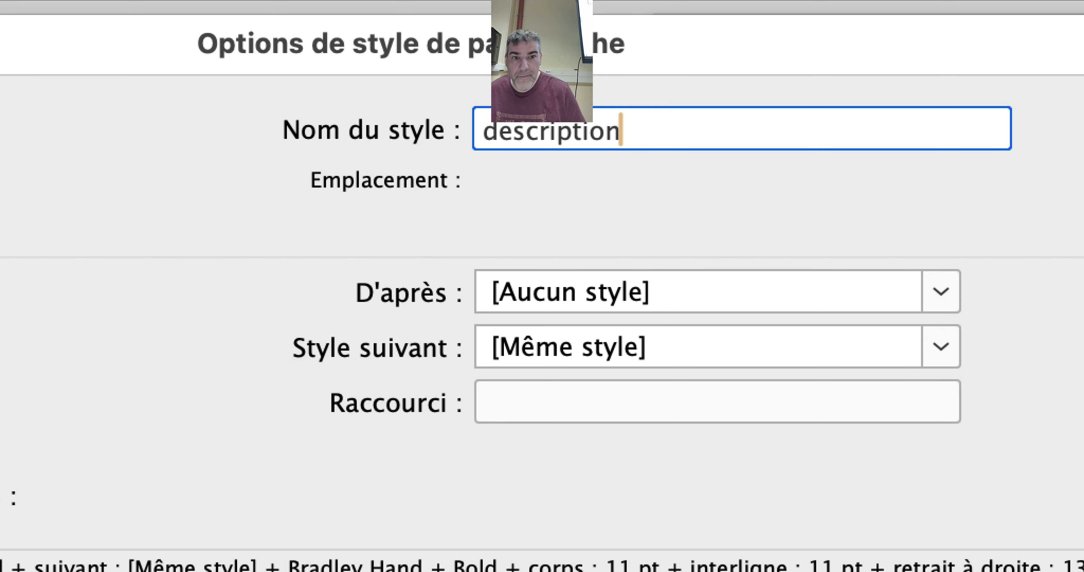
text( du produit)
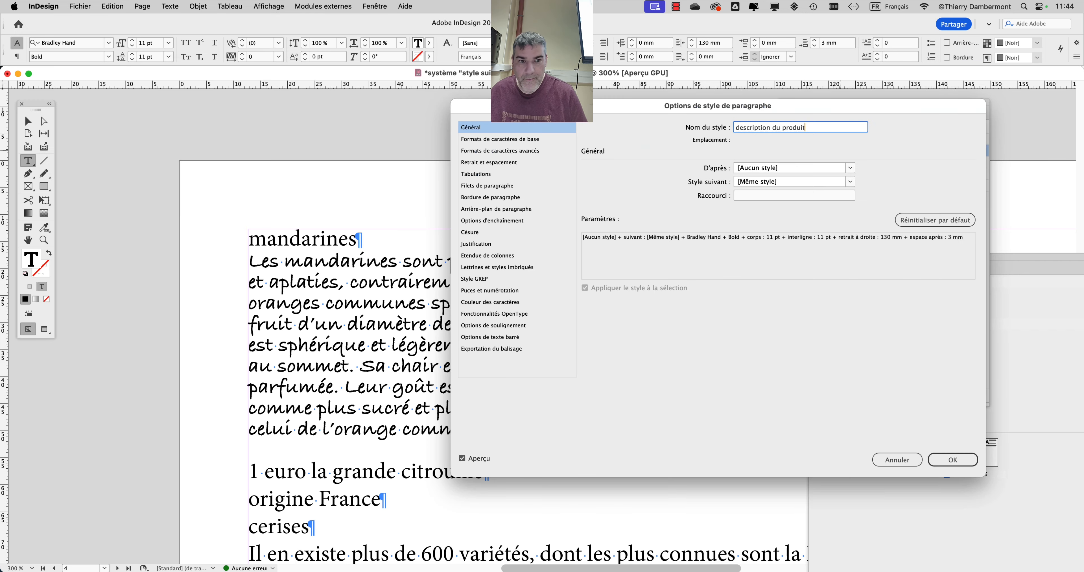
click(969, 456)
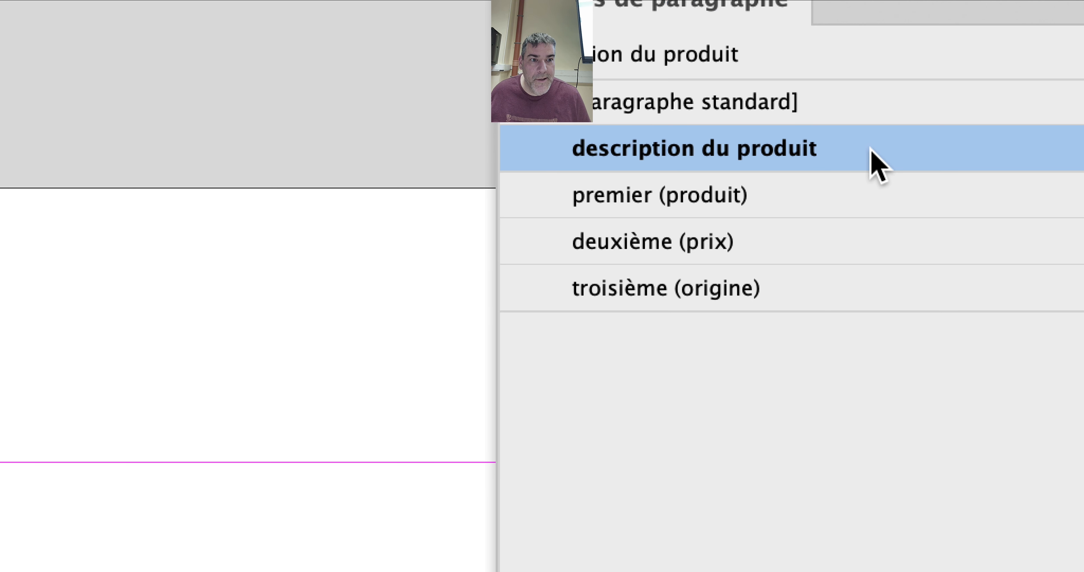
Move the description du produit style directly below premier (produit) and go through the styles in order, ending on description du produit.
drag(870, 149, 859, 173)
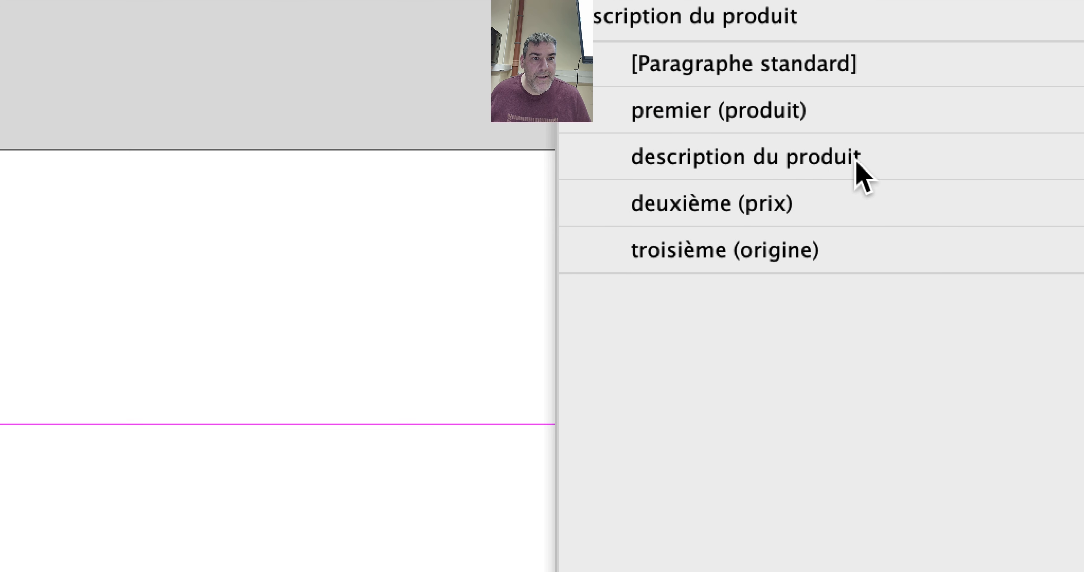
click(928, 159)
click(916, 106)
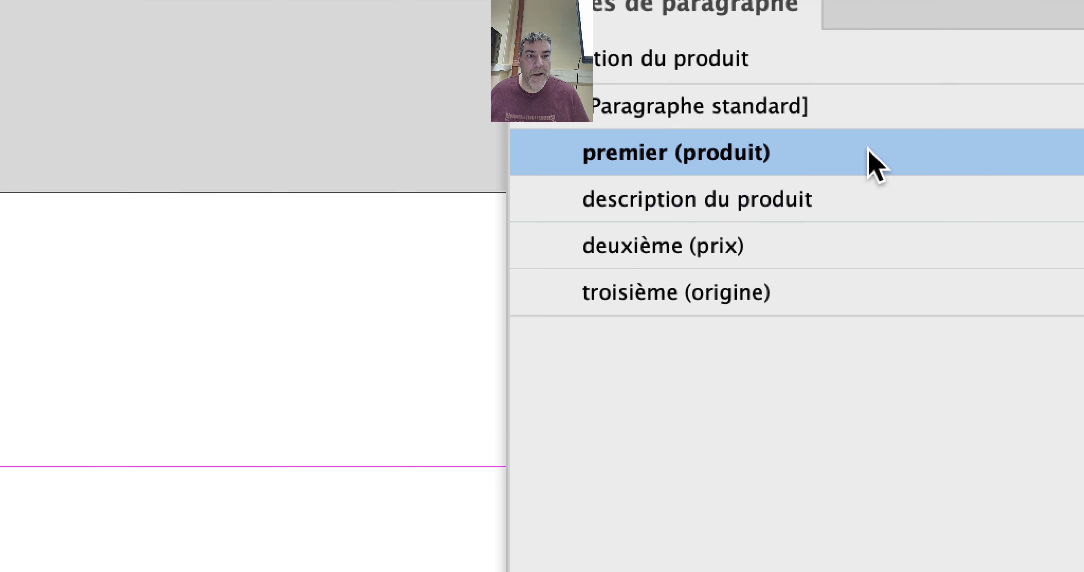
click(867, 196)
click(867, 244)
click(866, 289)
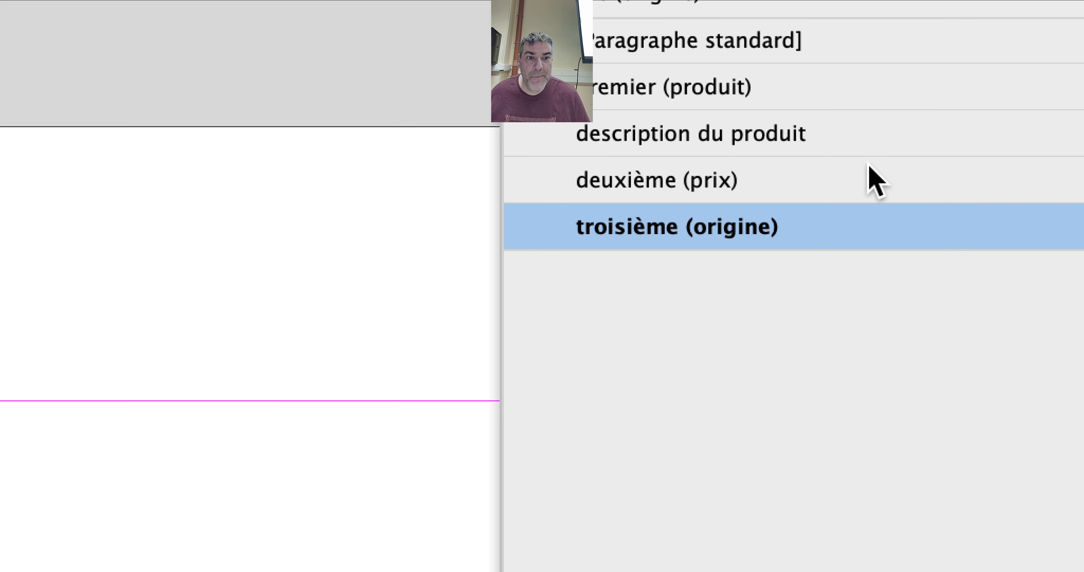
click(868, 139)
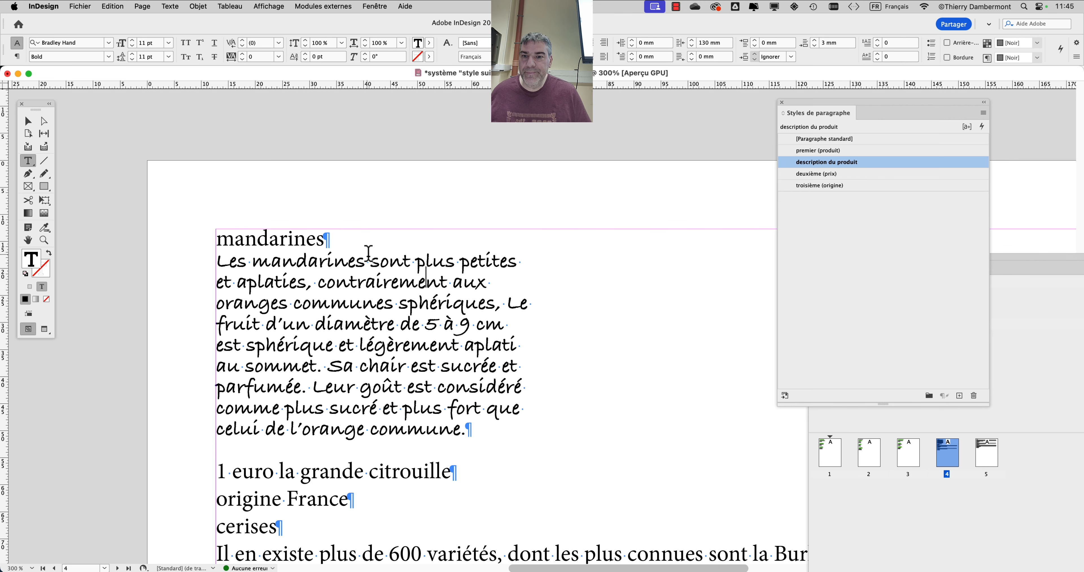
With nothing selected in the document, set the next style of premier (produit) to description du produit.
key(super+minus)
key(super+minus)
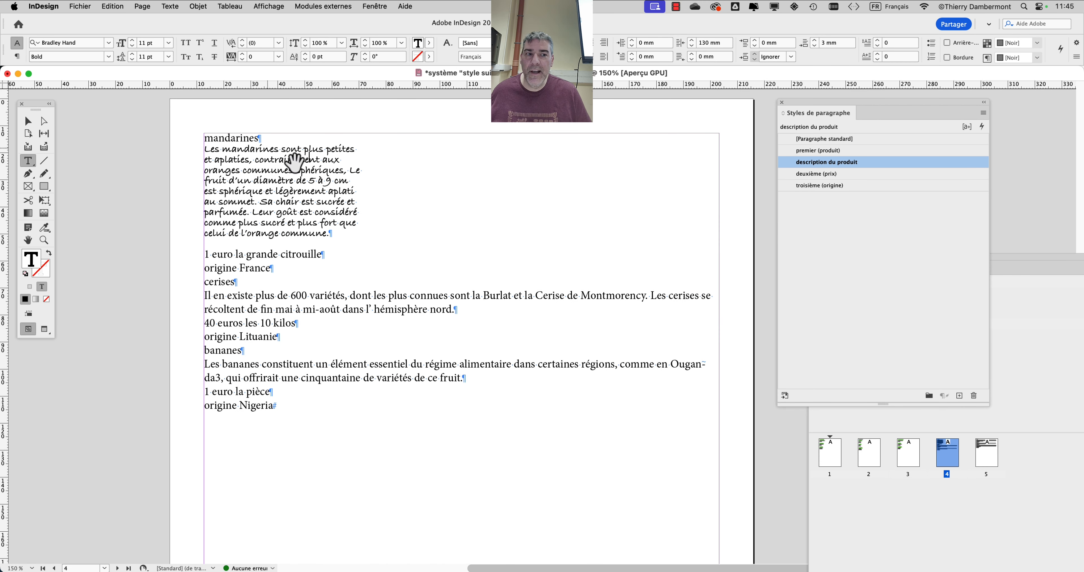
click(28, 121)
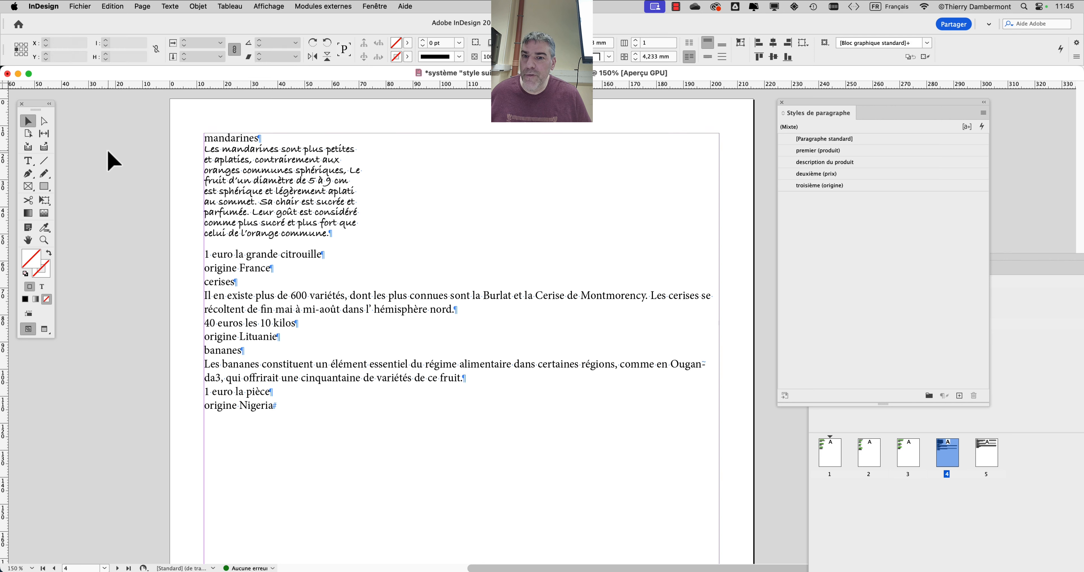
click(109, 162)
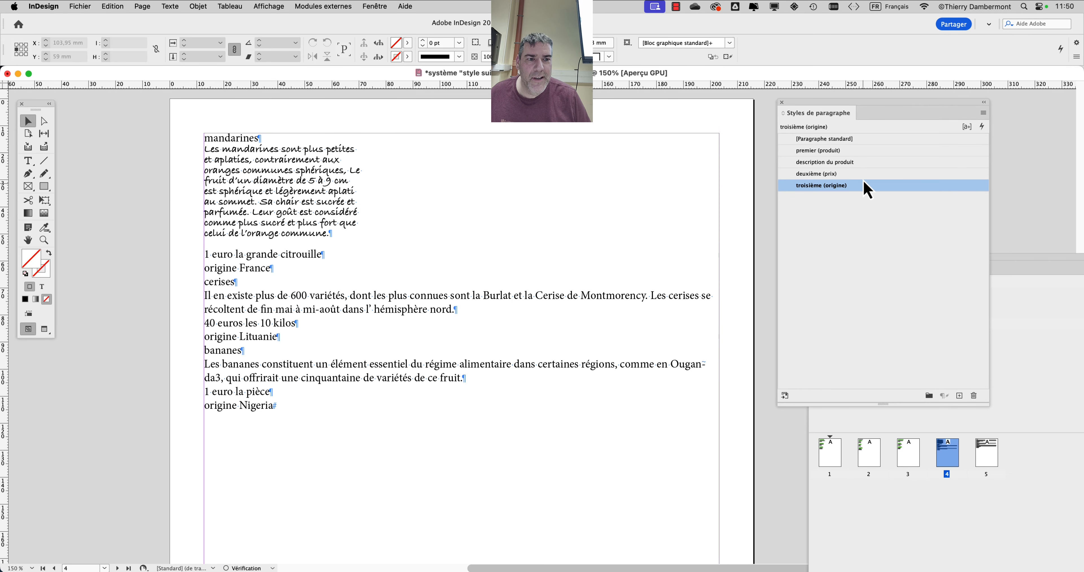
click(868, 152)
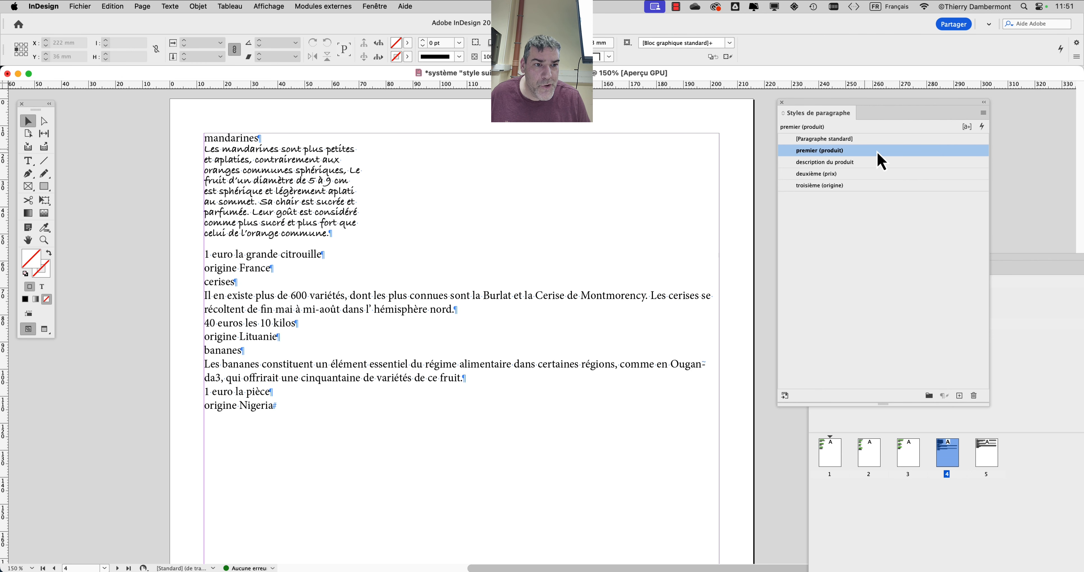
double_click(877, 152)
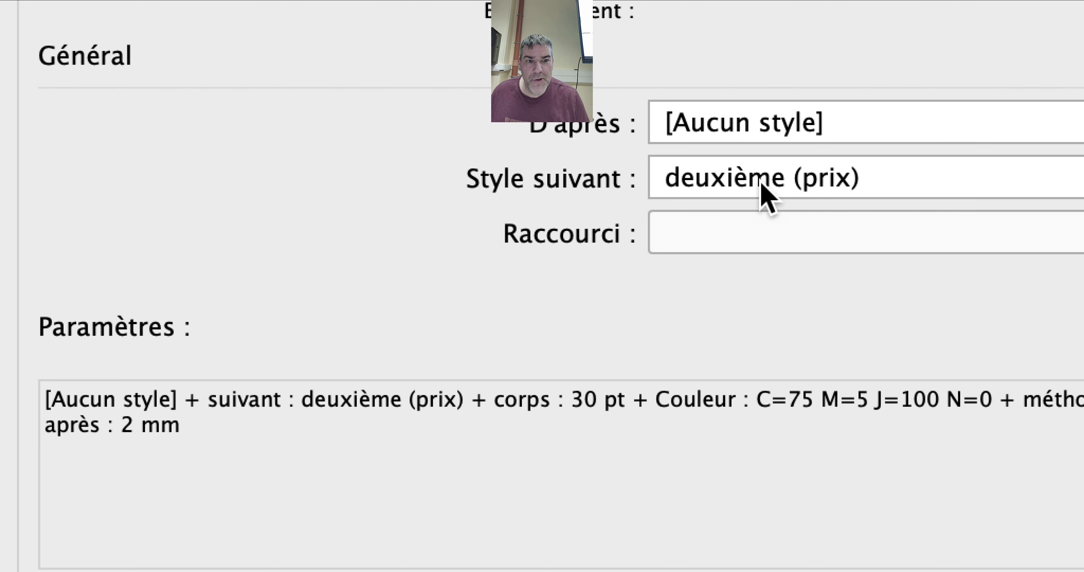
click(761, 185)
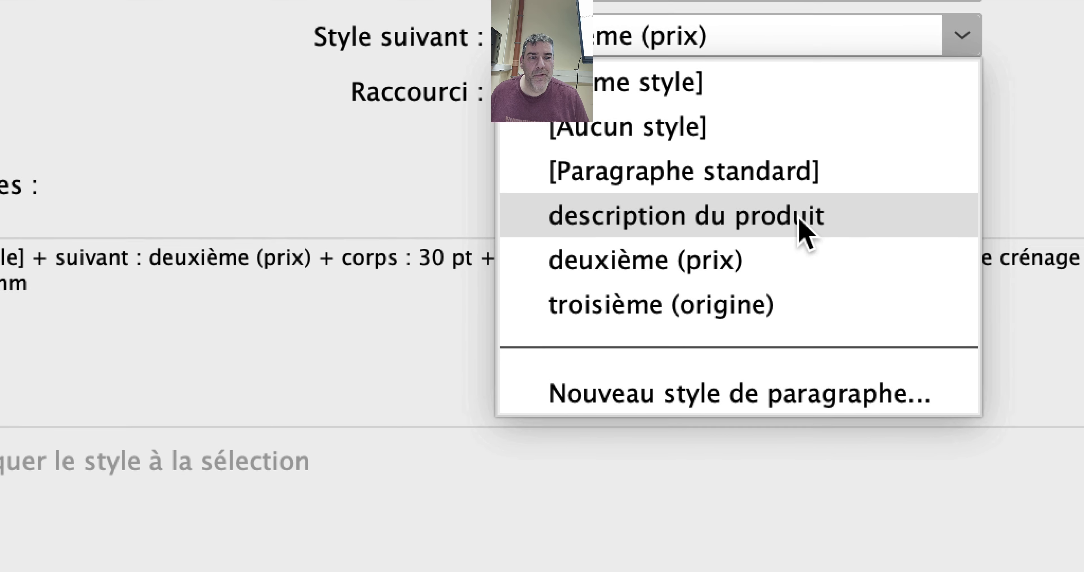
click(799, 223)
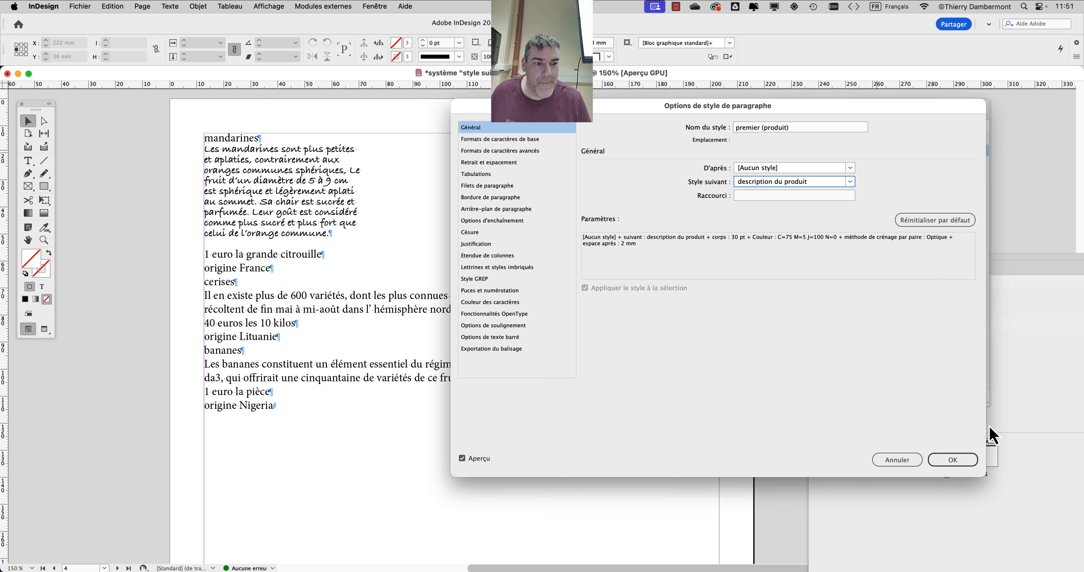
click(965, 460)
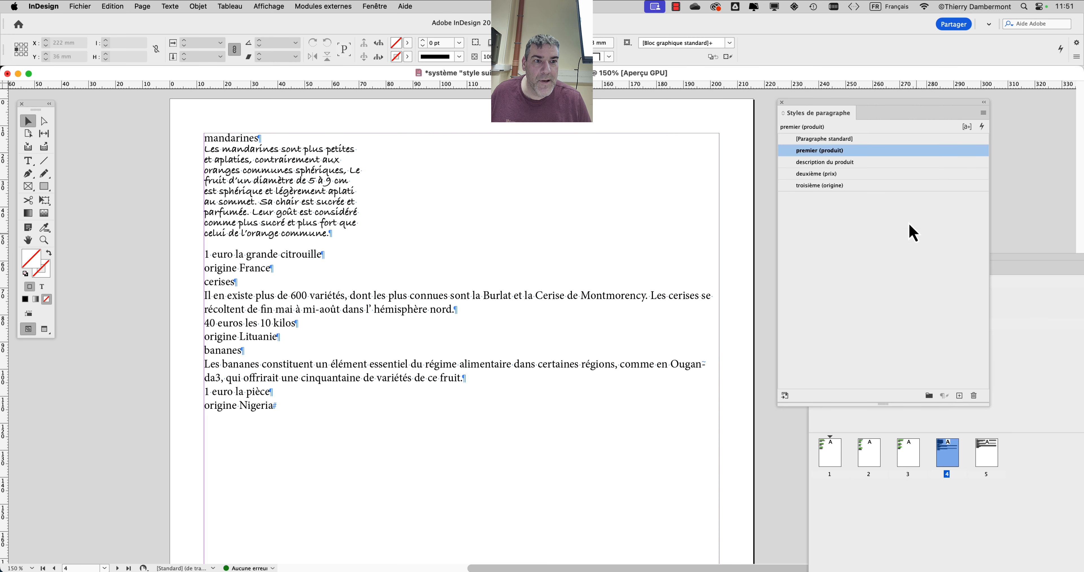
Set the next style of description du produit to deuxième (prix).
click(879, 163)
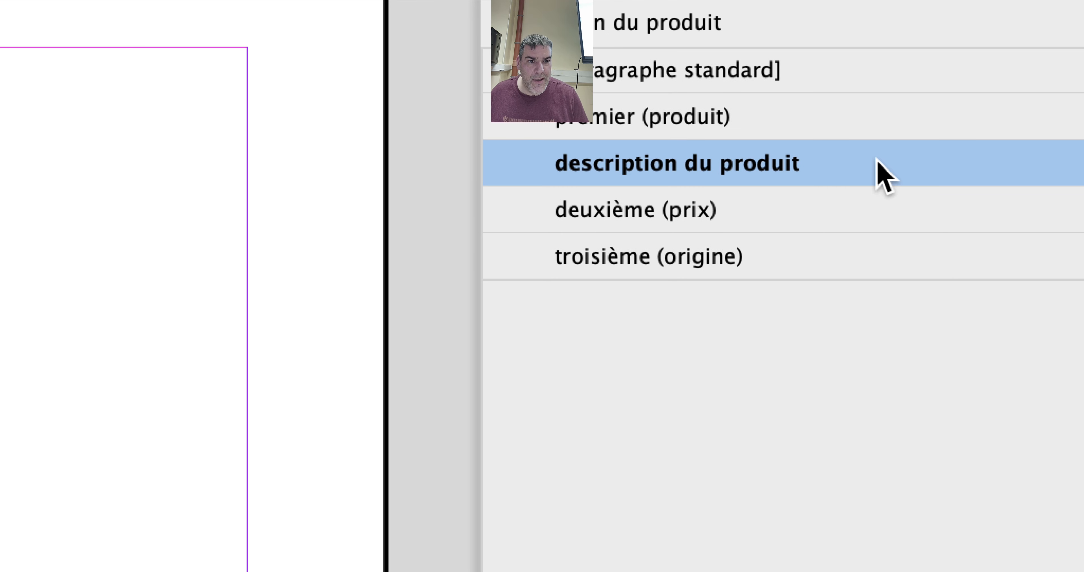
double_click(882, 172)
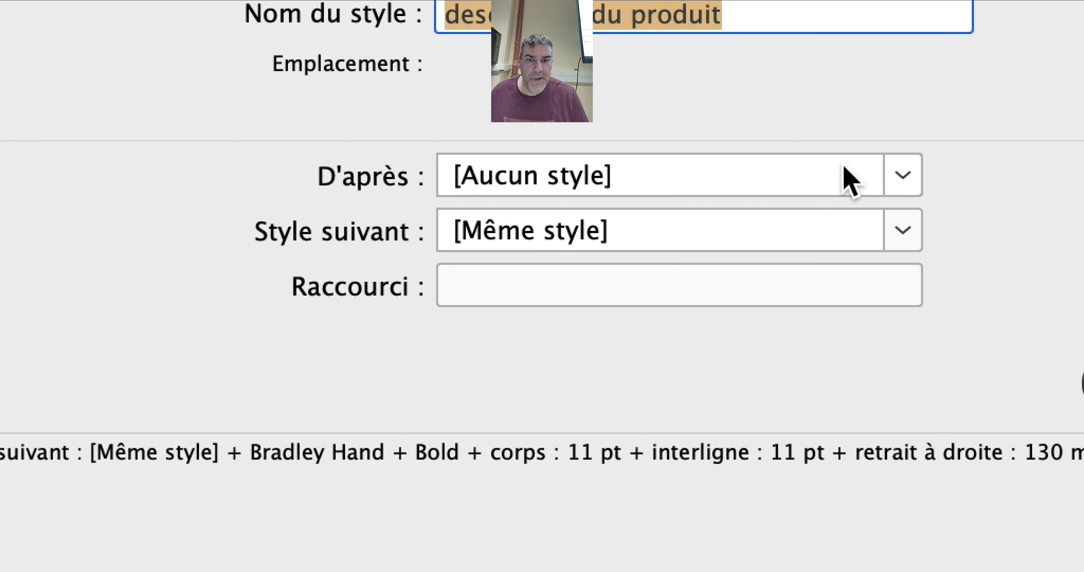
click(816, 187)
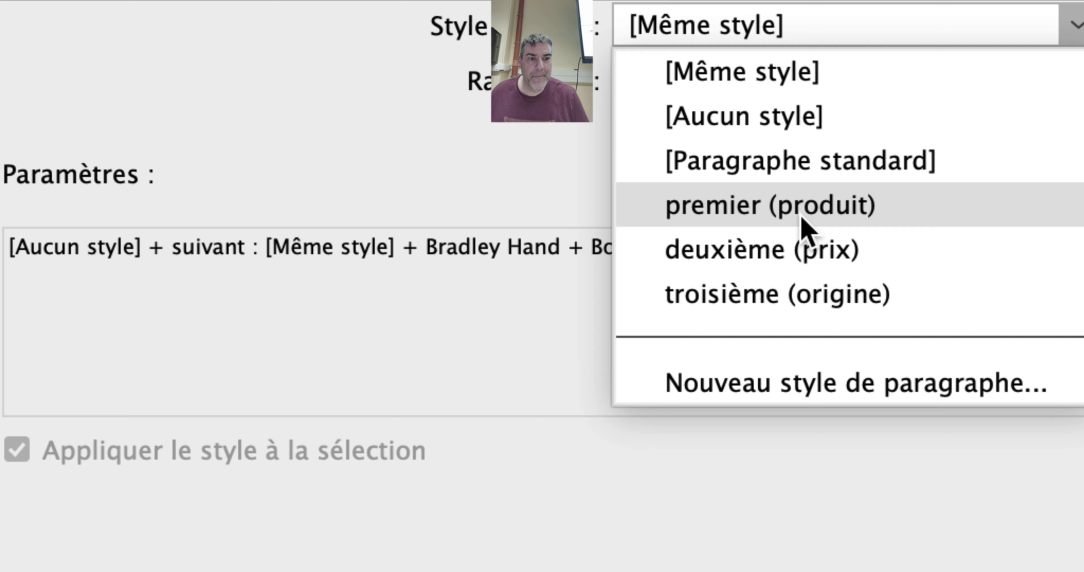
click(770, 409)
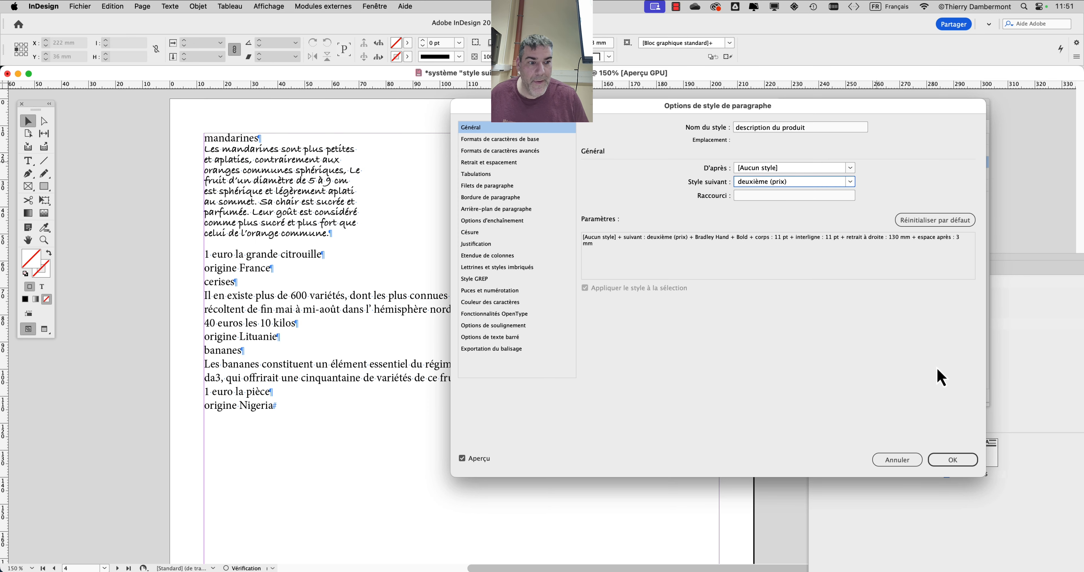
click(952, 460)
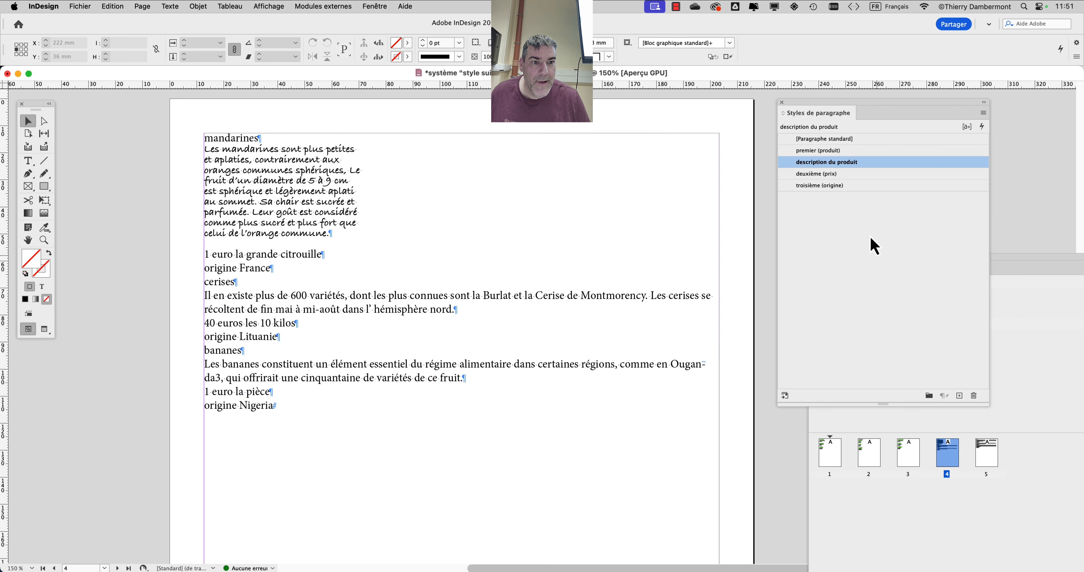
Check the next-style settings of the deuxième (prix) and troisième (origine) paragraph styles without changing them.
click(875, 177)
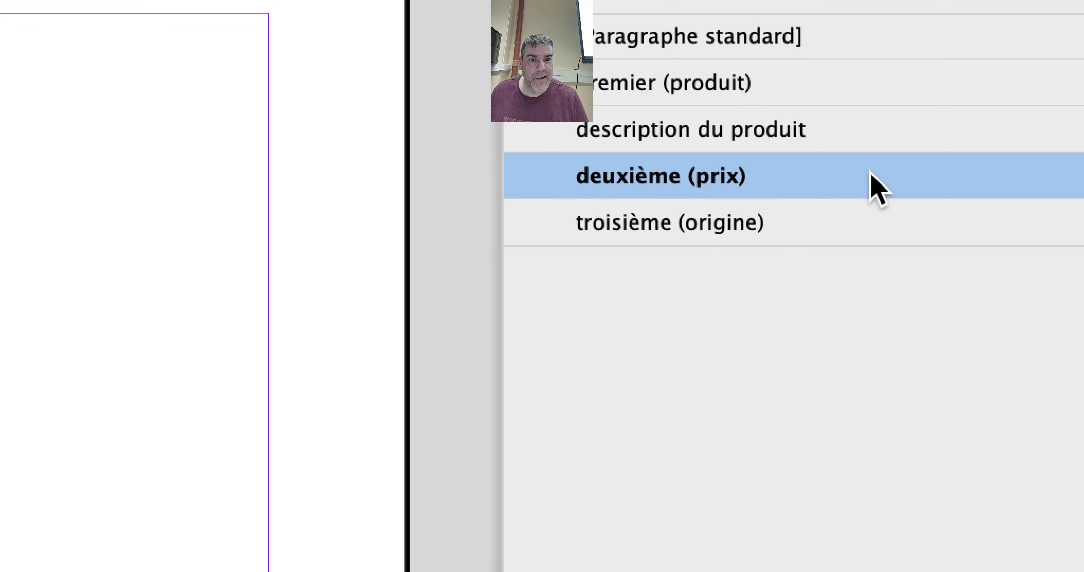
click(878, 185)
key(Escape)
double_click(870, 173)
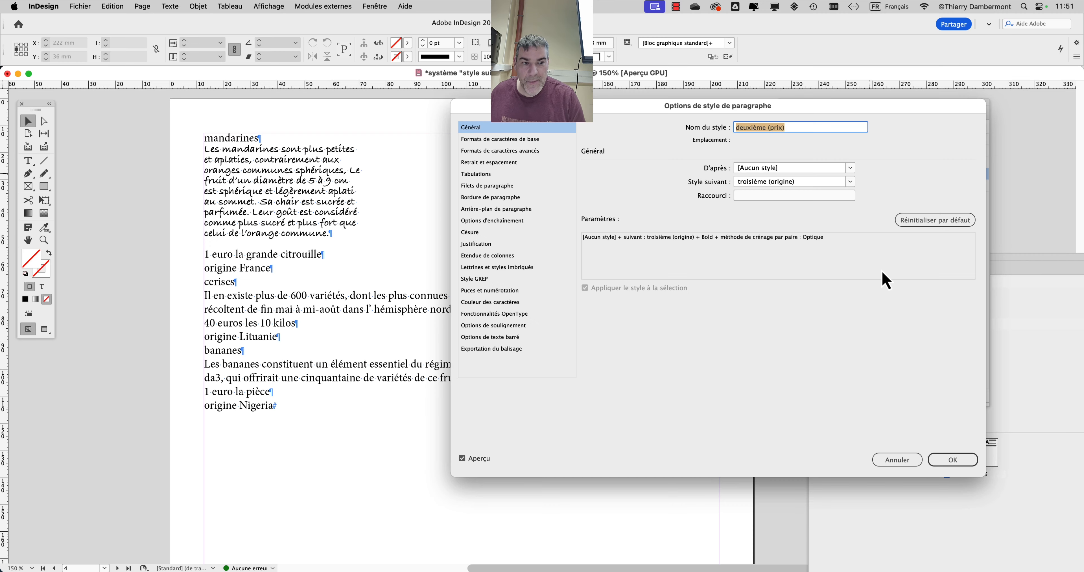
click(896, 460)
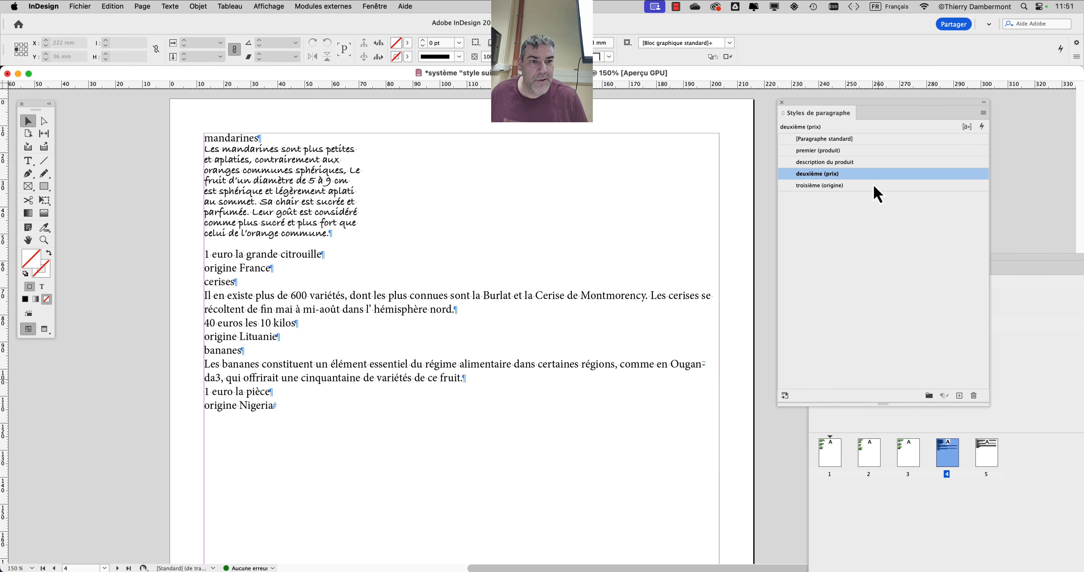
double_click(876, 187)
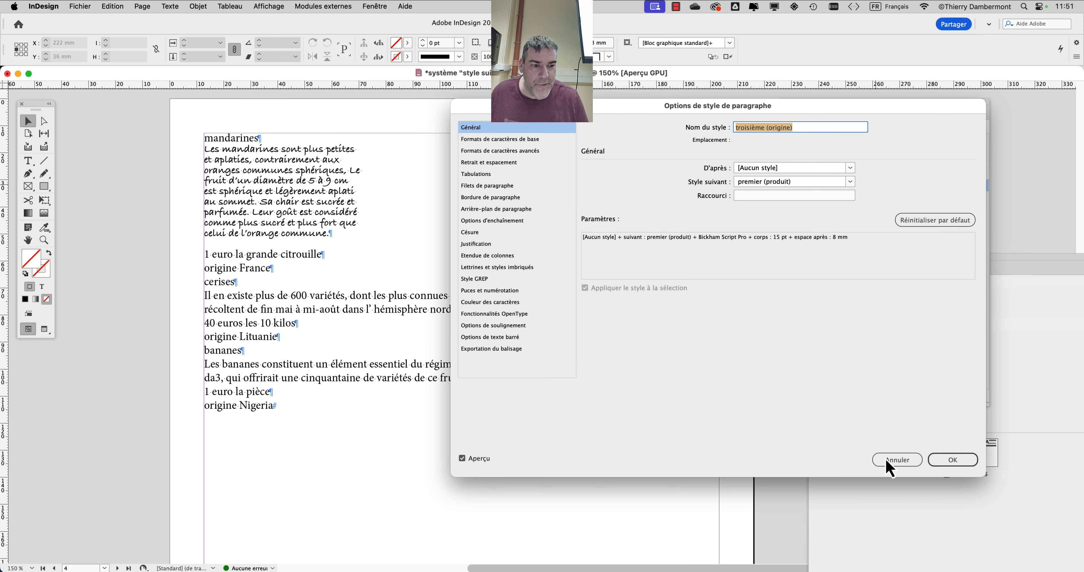
click(953, 459)
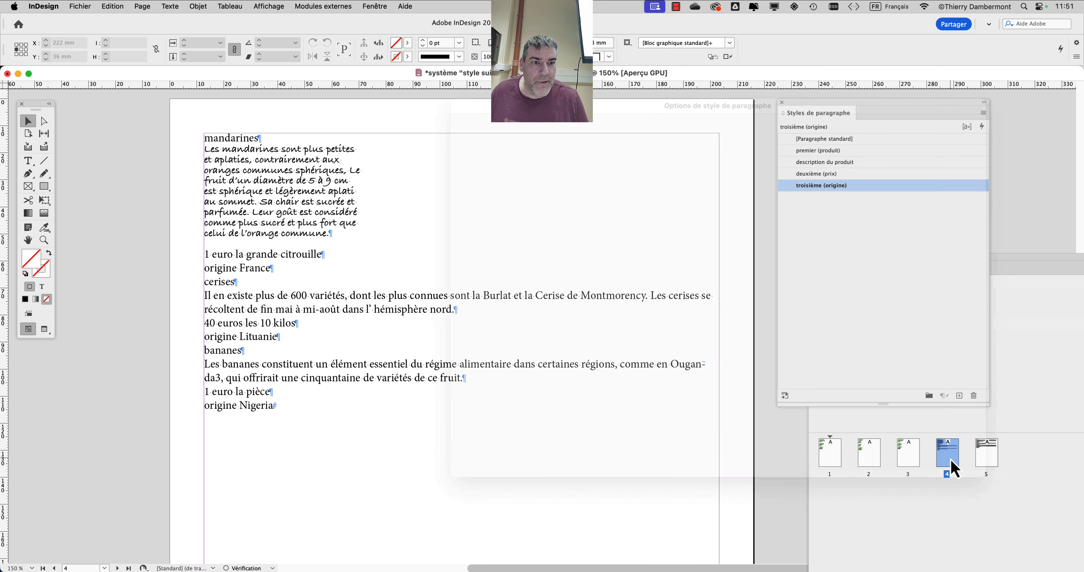
Look over the fruit lists on pages 4 and 5.
click(837, 264)
scroll(301, 221, down, 1)
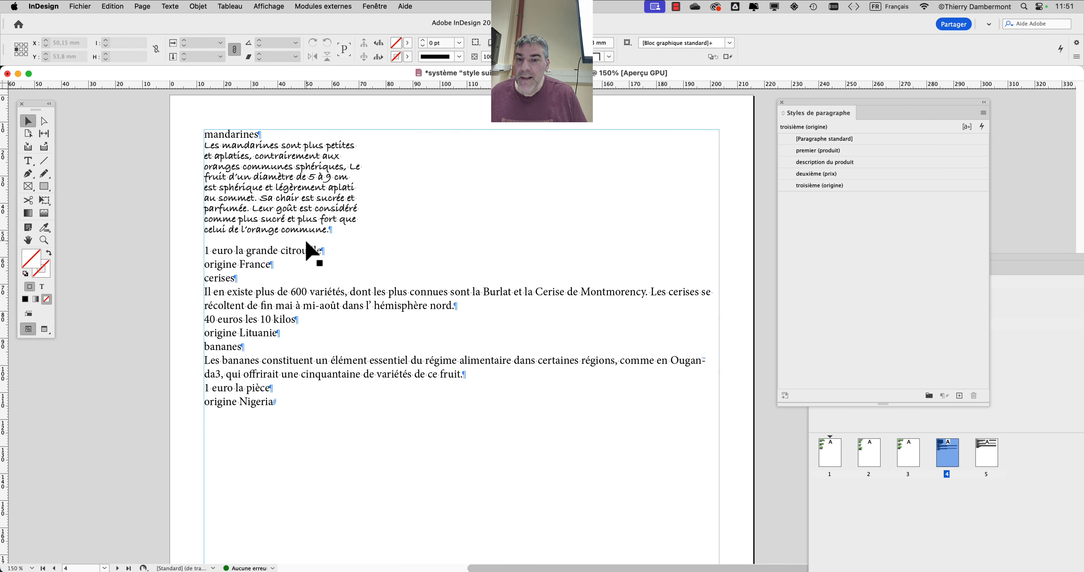
scroll(306, 243, down, 20)
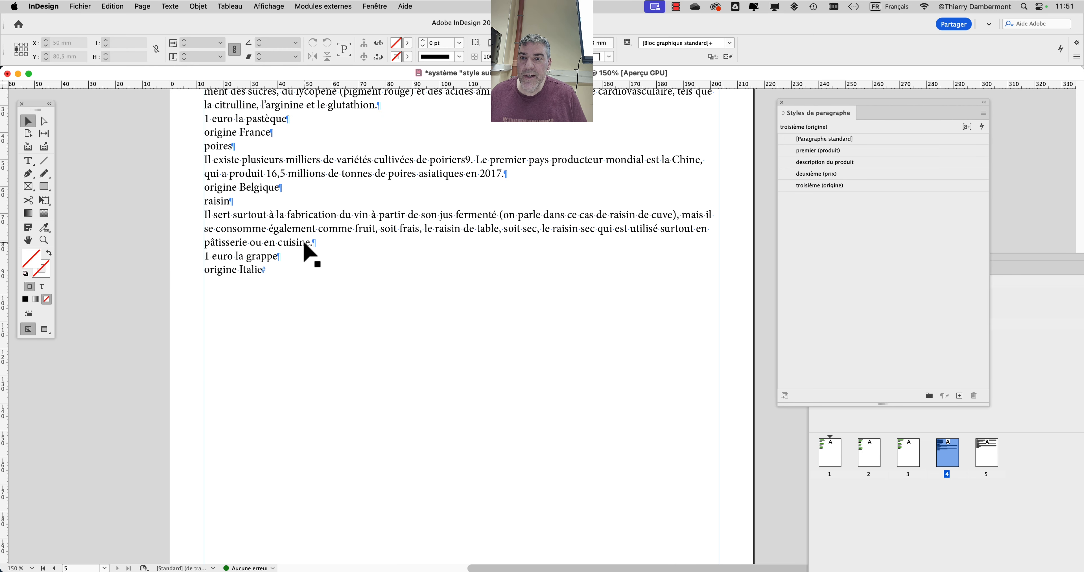
scroll(177, 220, up, 10)
scroll(152, 218, down, 2)
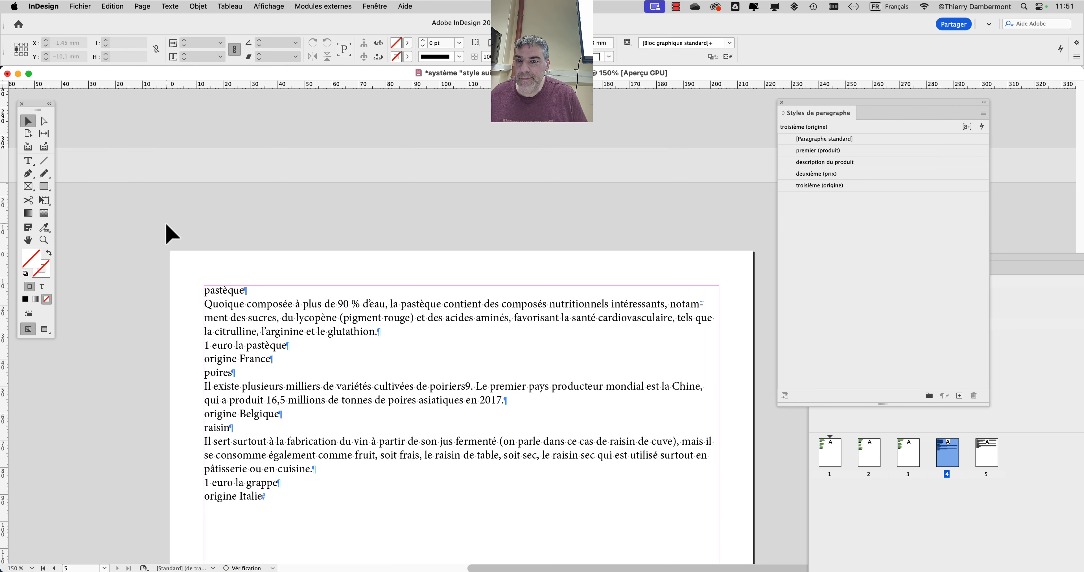
Apply premier (produit) followed by its next styles to all the text in the page 5 fruit list.
click(28, 160)
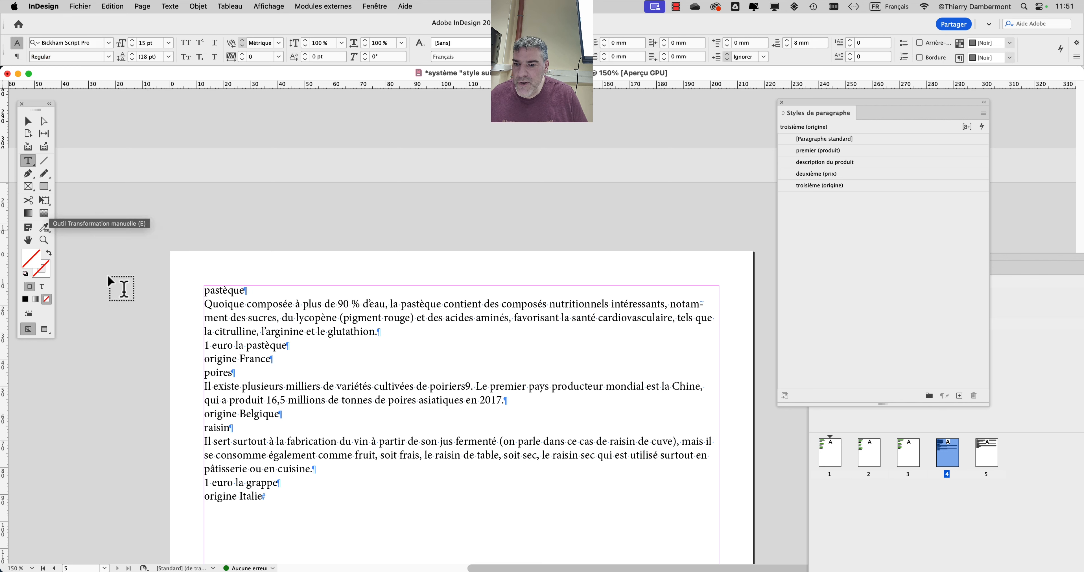
click(241, 391)
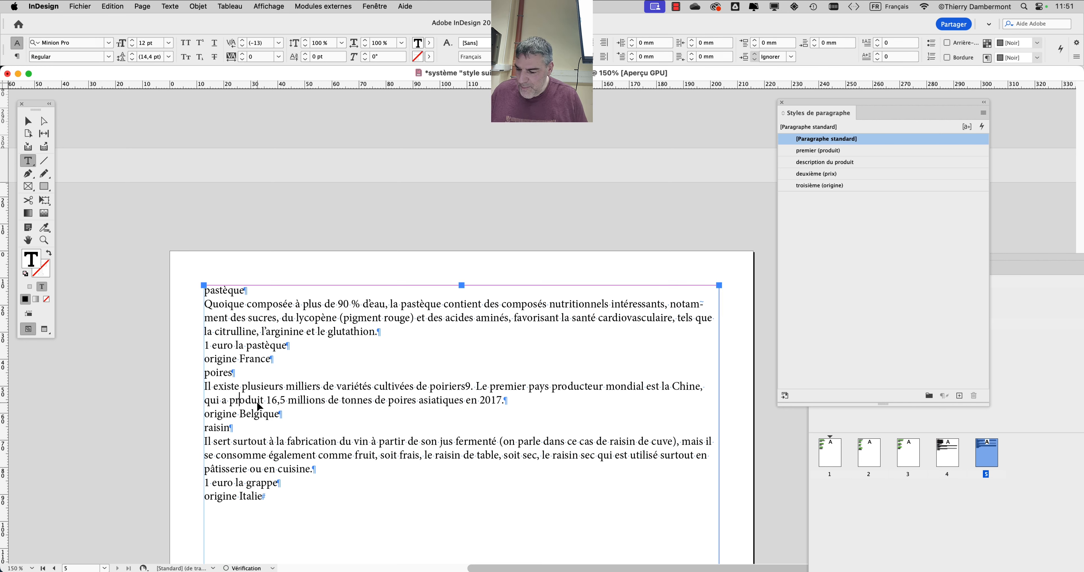
key(super+a)
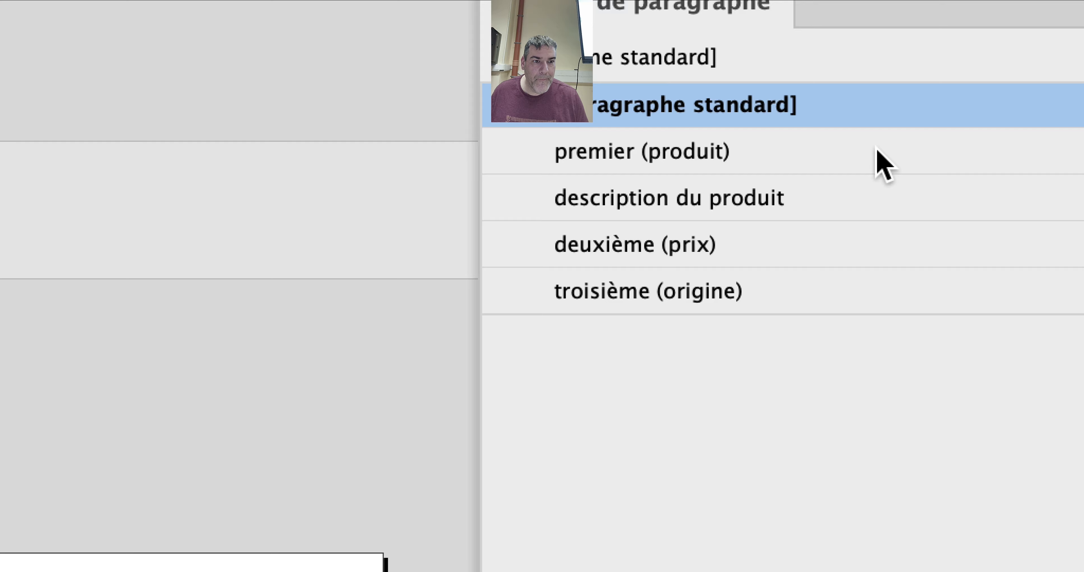
right_click(877, 149)
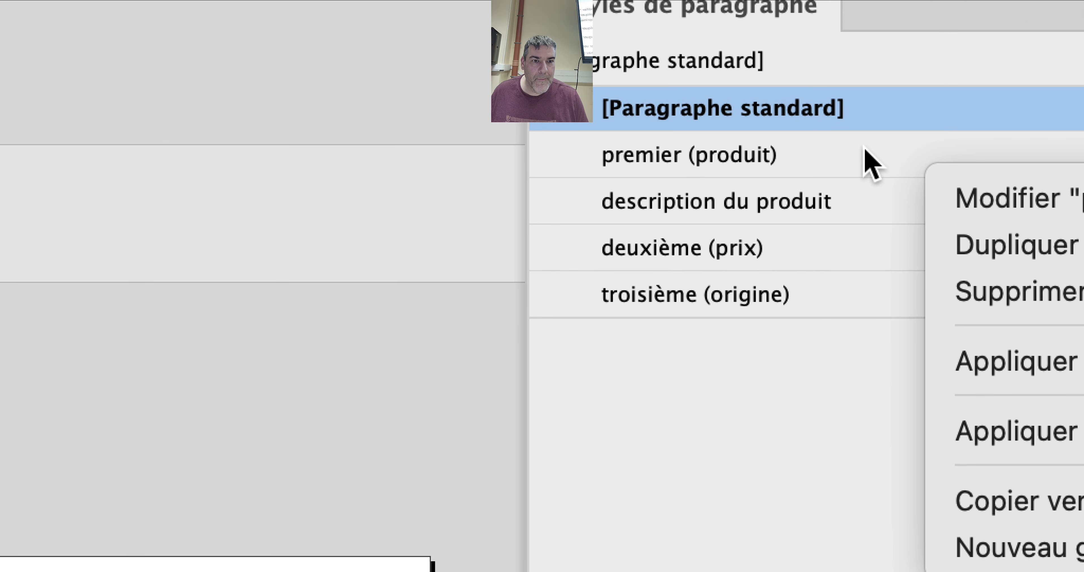
right_click(867, 162)
right_click(883, 162)
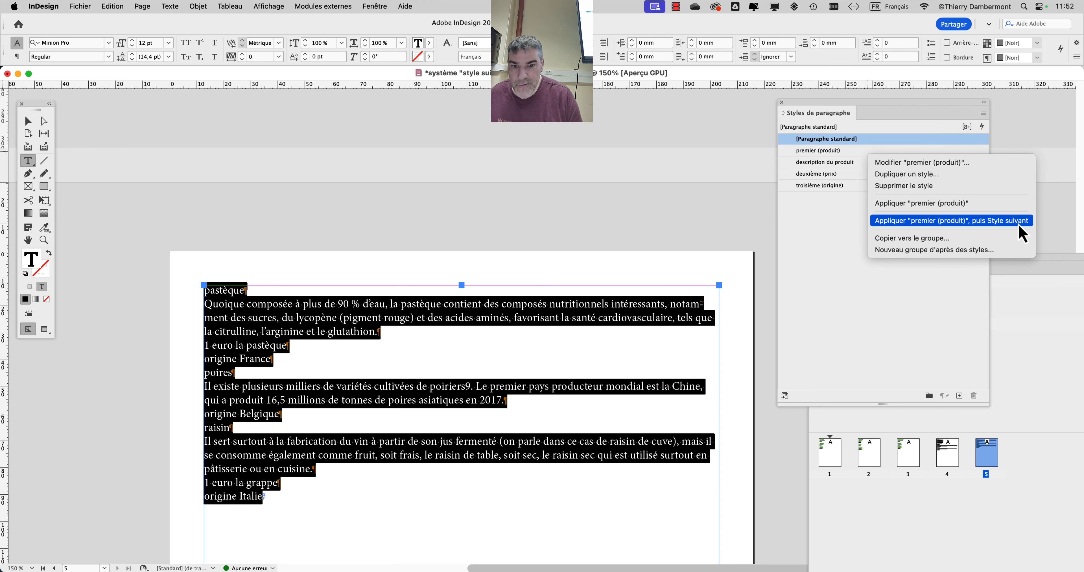
click(1019, 227)
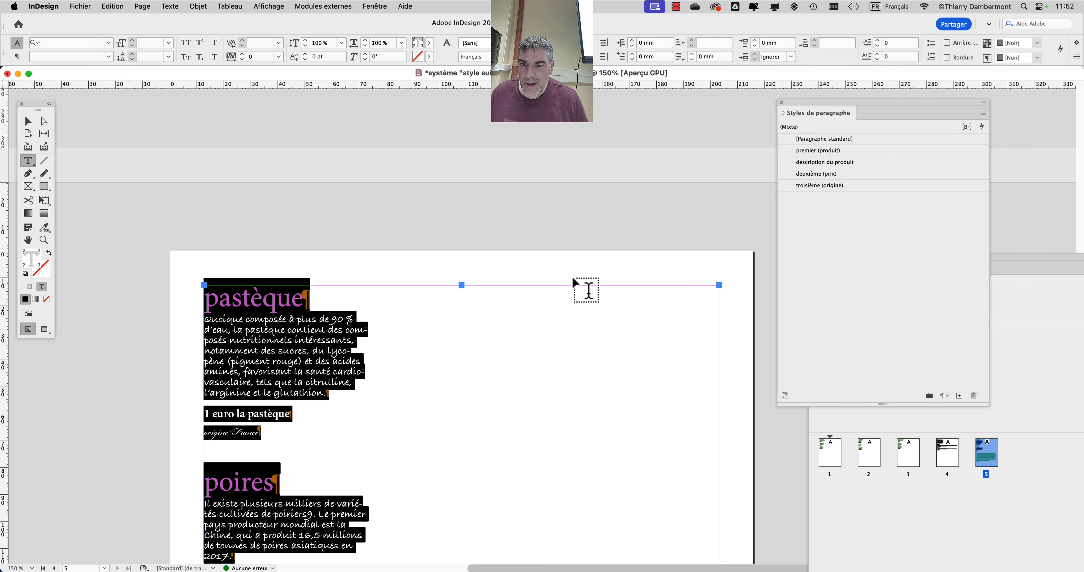
Look over the formatting of the pastèque and poires entries and the start of the raisin description.
scroll(436, 256, down, 5)
scroll(436, 257, up, 1)
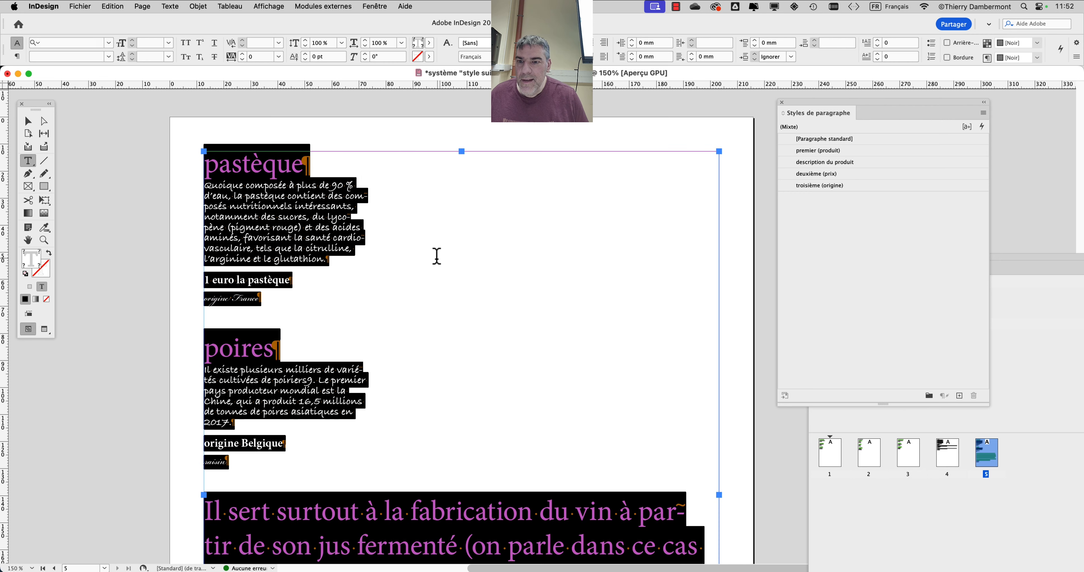
click(277, 238)
key(super+equal)
key(super+equal)
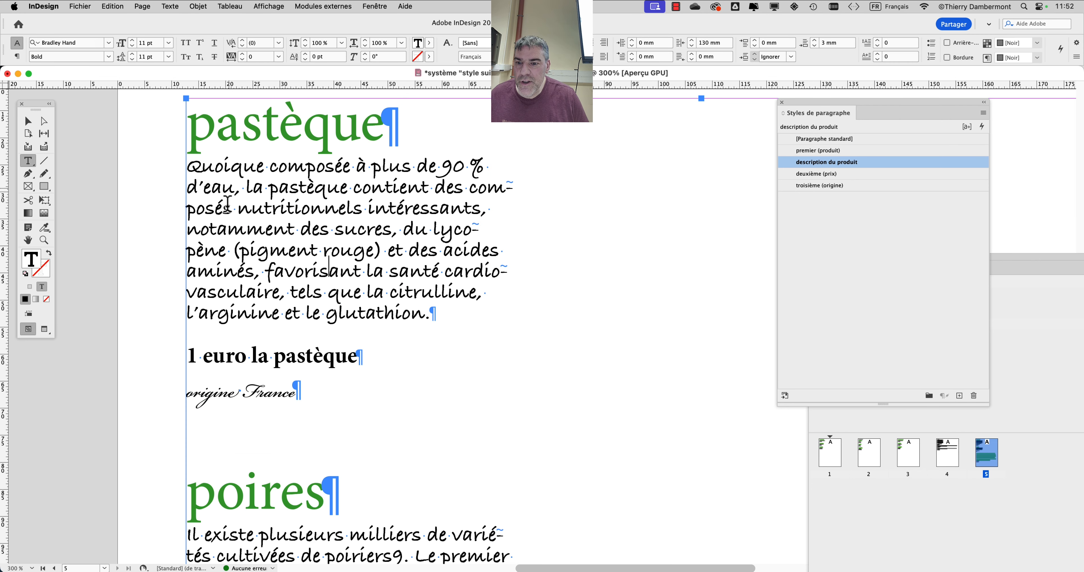
scroll(239, 312, down, 6)
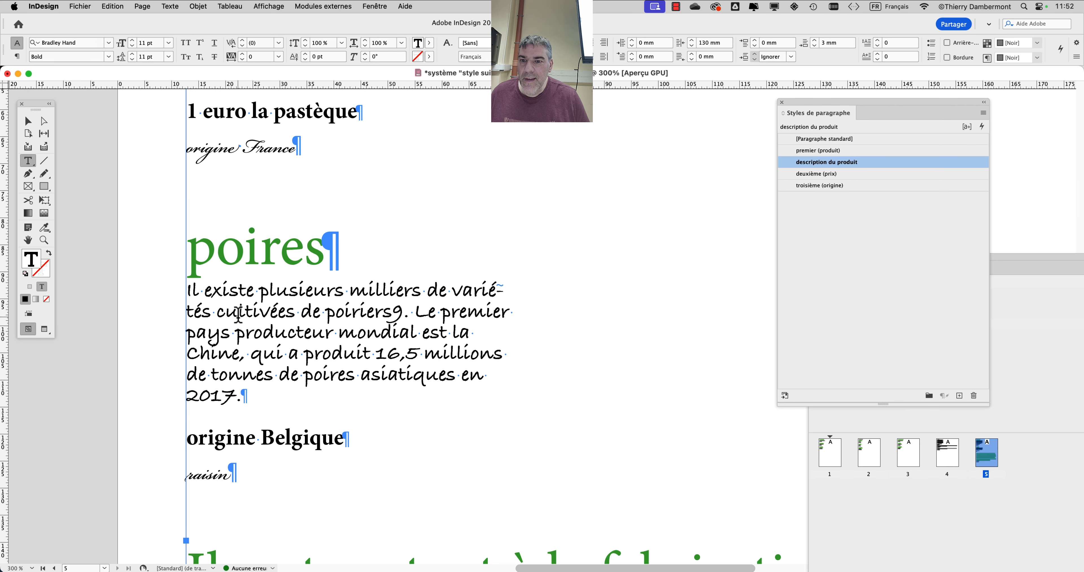
scroll(238, 313, down, 1)
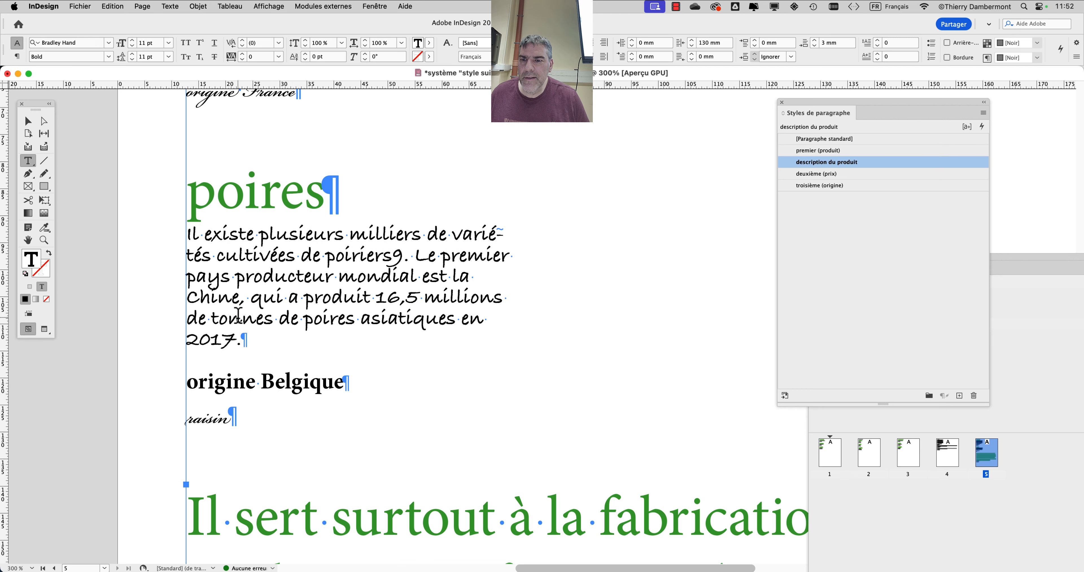
scroll(239, 315, down, 1)
scroll(238, 312, up, 3)
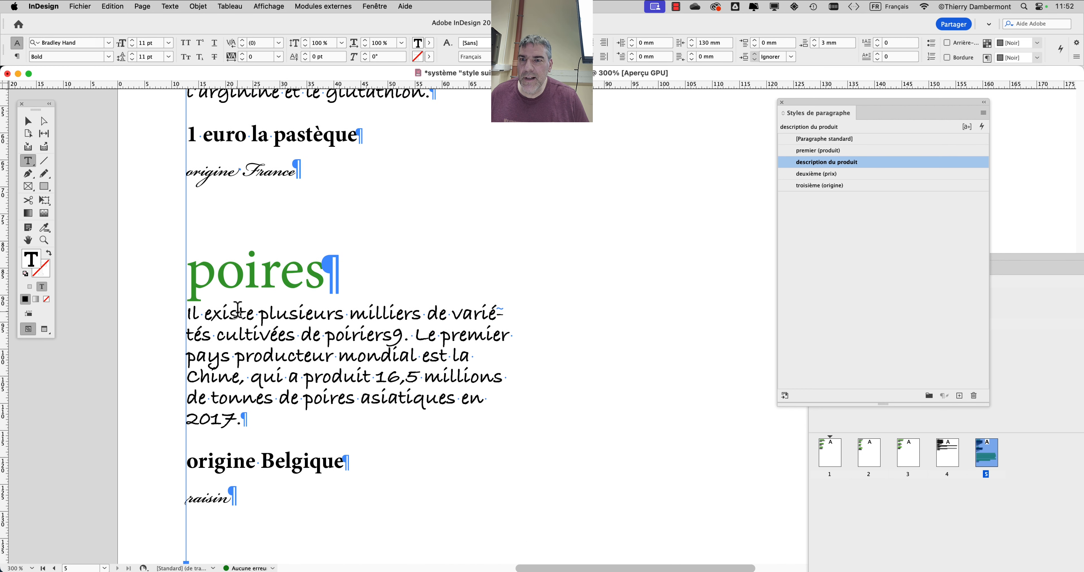
scroll(238, 312, down, 1)
scroll(238, 312, down, 1)
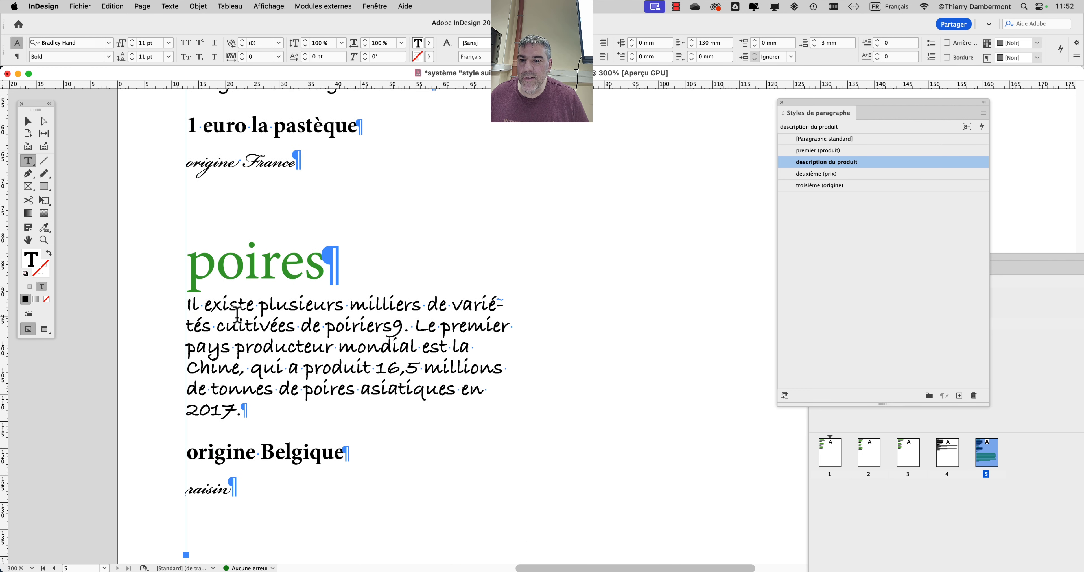
Compare the paragraph styles of the origine Belgique and raisin lines with those of the pastèque price and origin lines.
drag(321, 447, 275, 448)
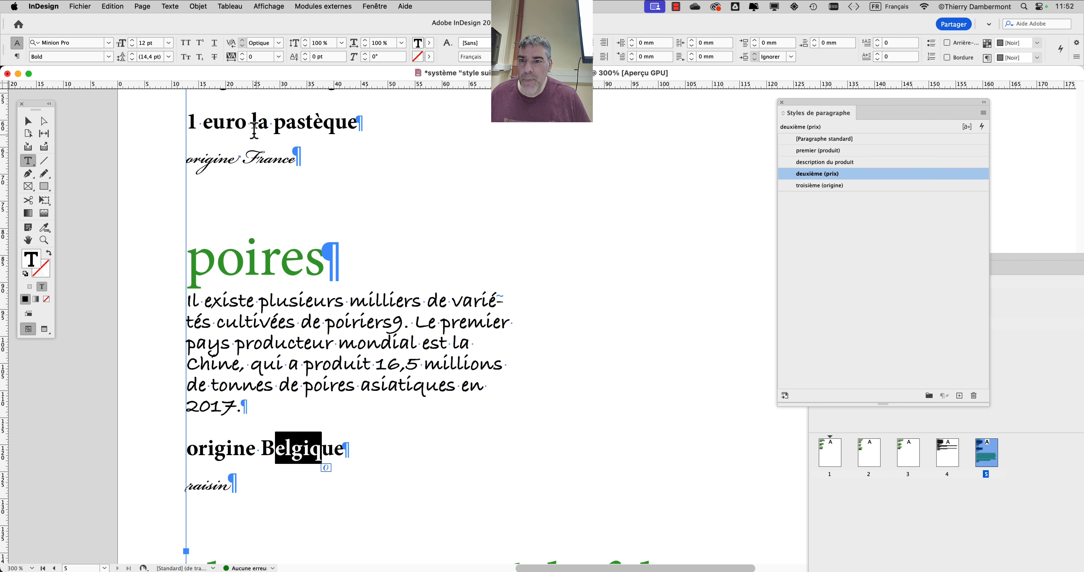
drag(278, 125, 226, 125)
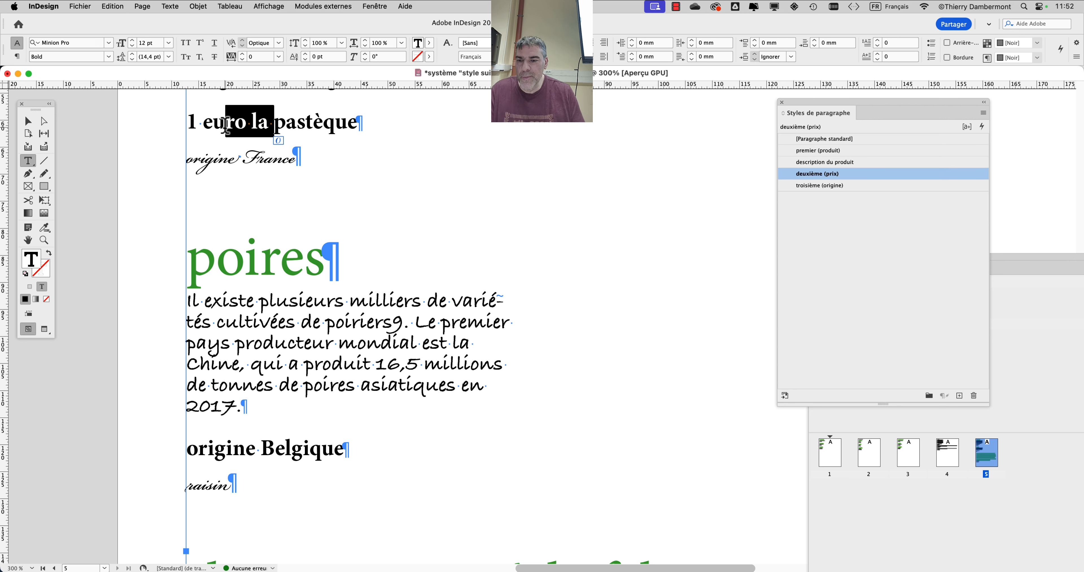
drag(195, 485, 218, 486)
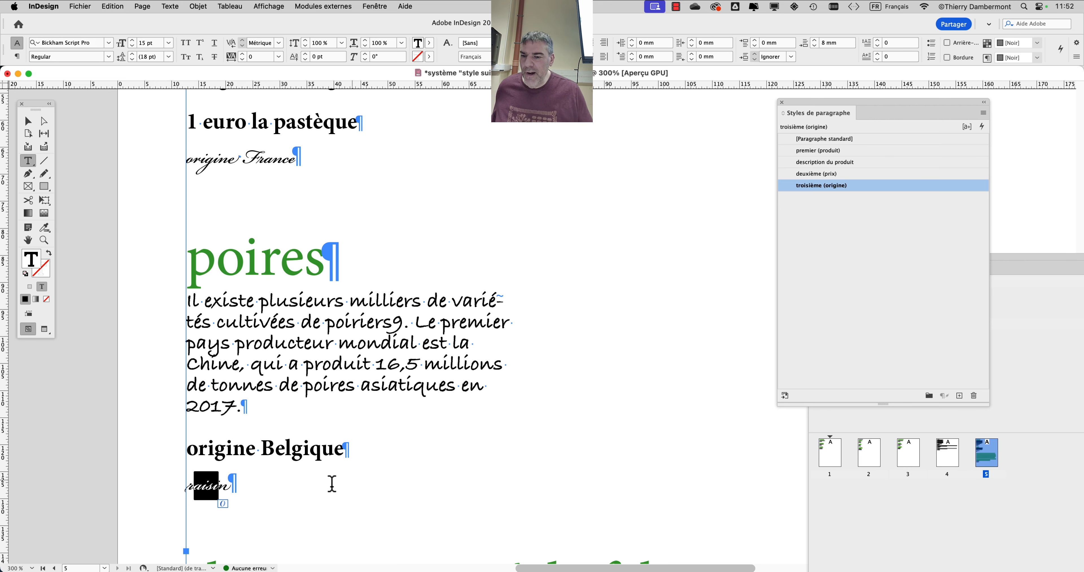
scroll(202, 500, up, 3)
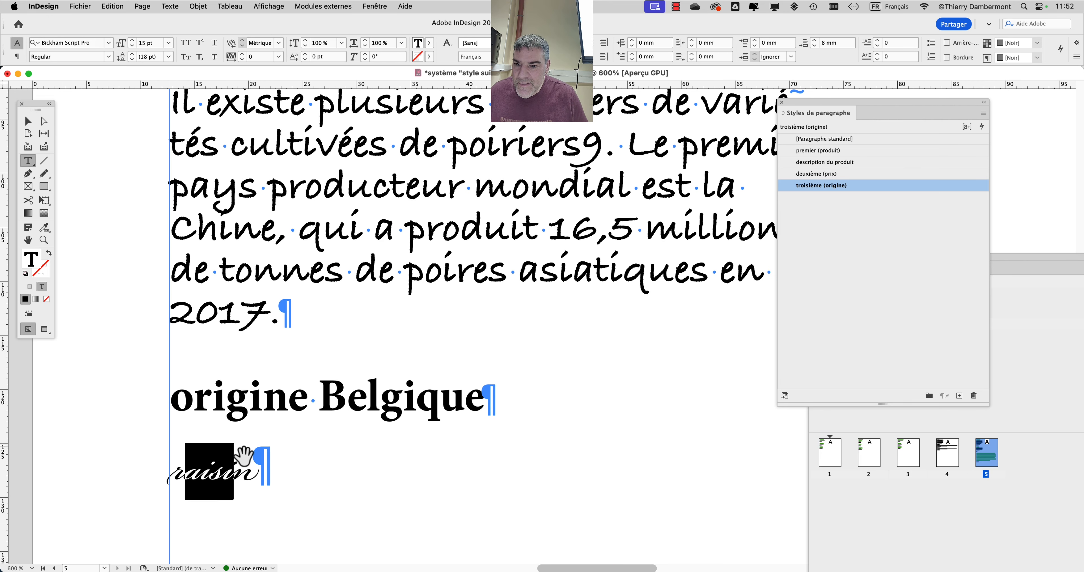
scroll(218, 441, up, 2)
scroll(237, 409, down, 3)
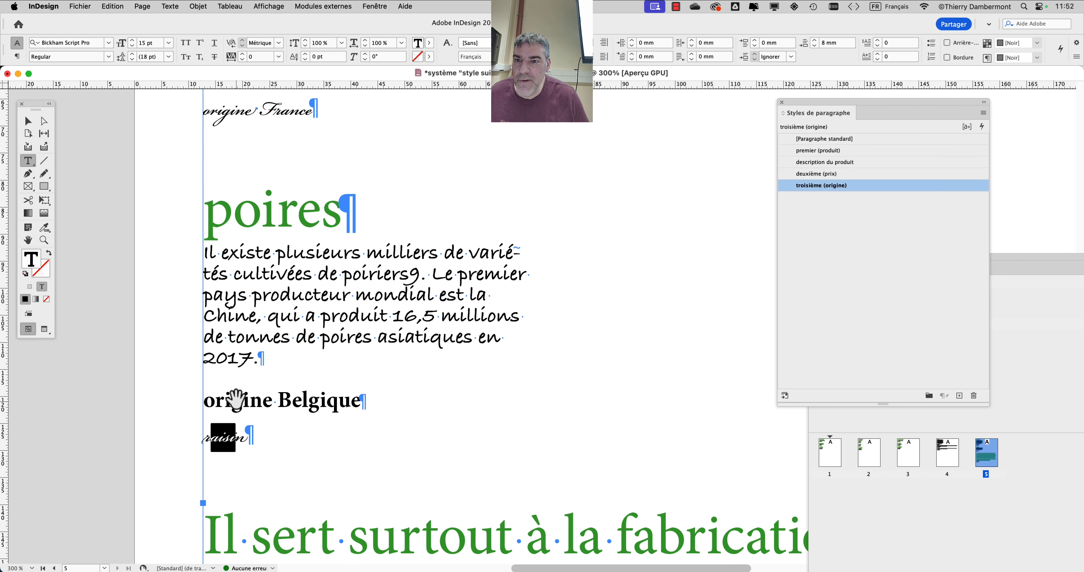
drag(290, 113, 271, 122)
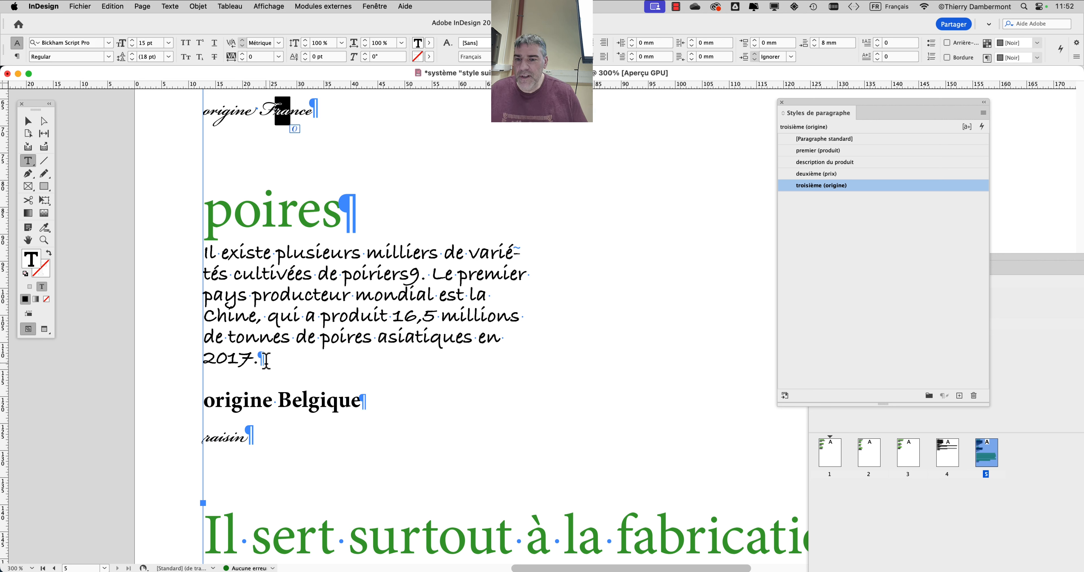
Insert an empty paragraph after the poires description to stand in for the missing price line.
scroll(267, 359, up, 5)
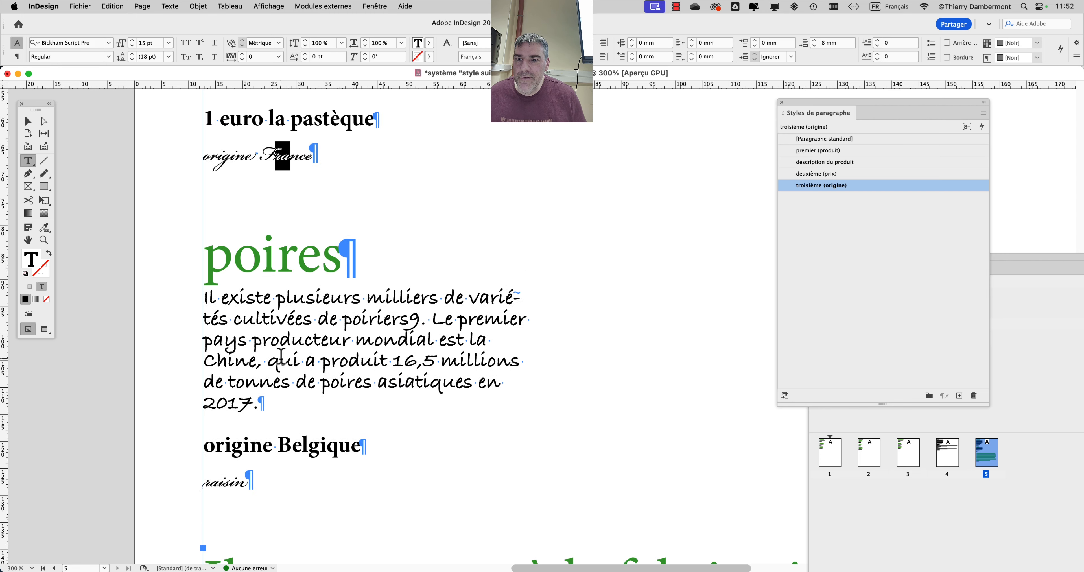
scroll(280, 358, down, 2)
scroll(283, 357, down, 1)
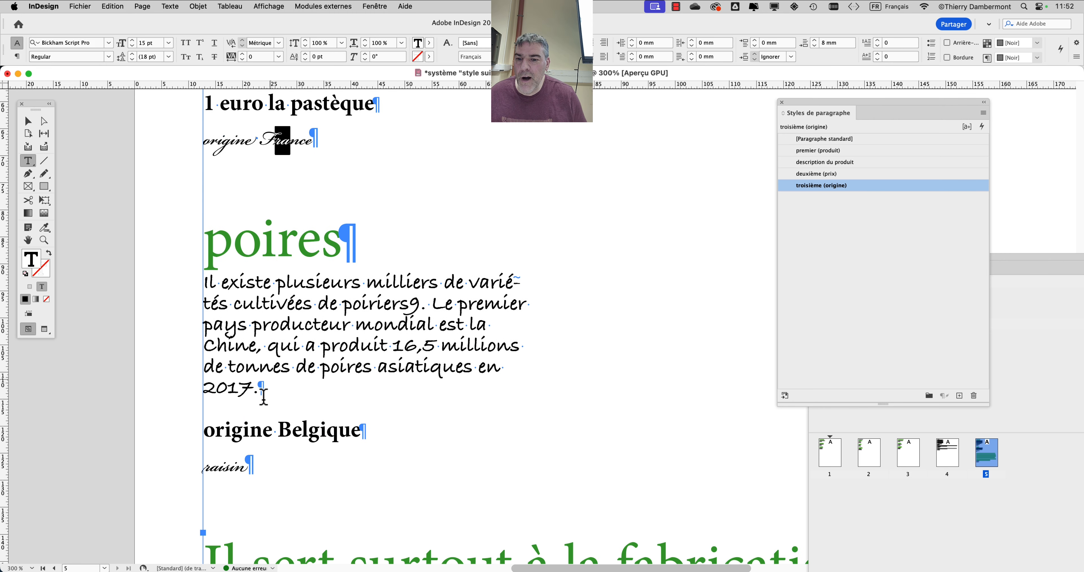
click(259, 388)
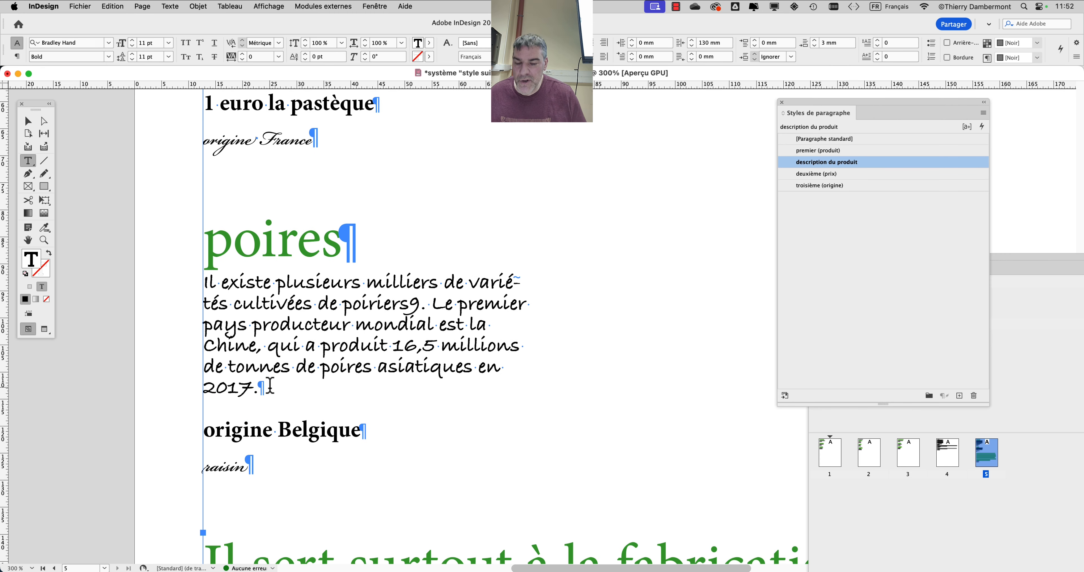
key(Return)
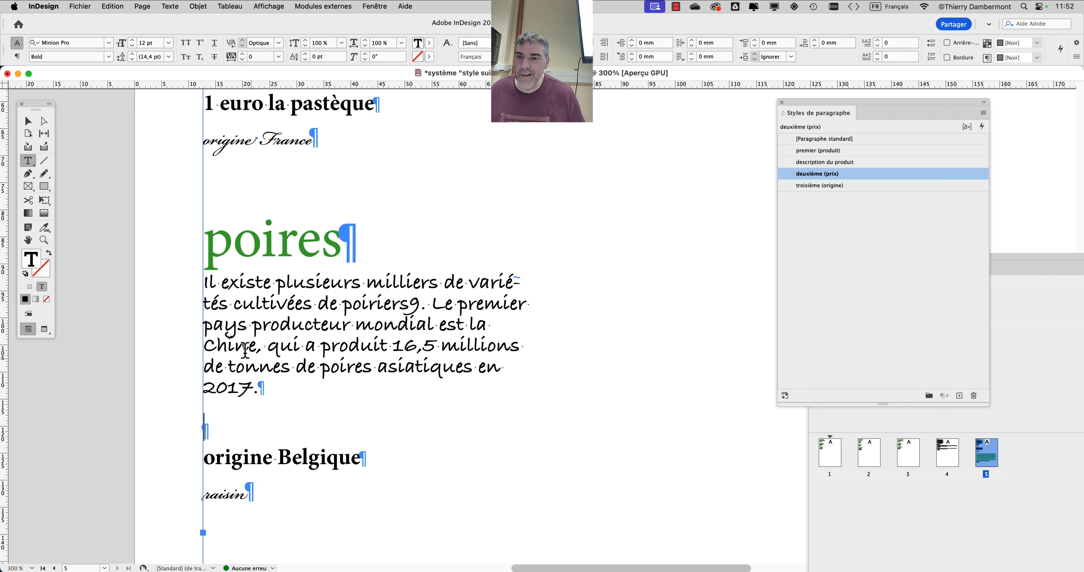
Reapply premier (produit) followed by its next styles to the whole fruit list, including the empty price paragraph.
scroll(286, 380, down, 2)
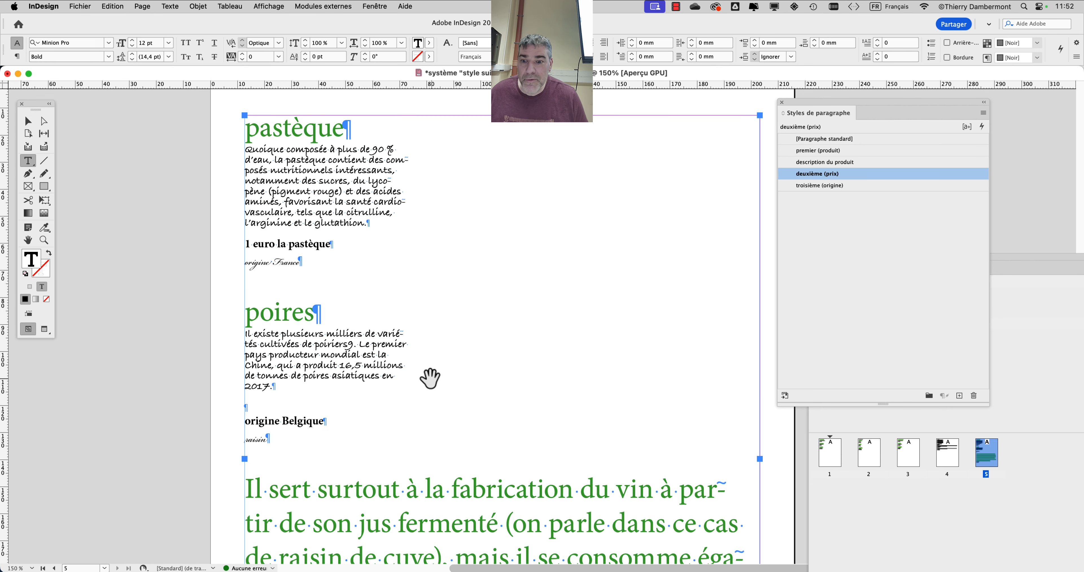
scroll(342, 370, down, 1)
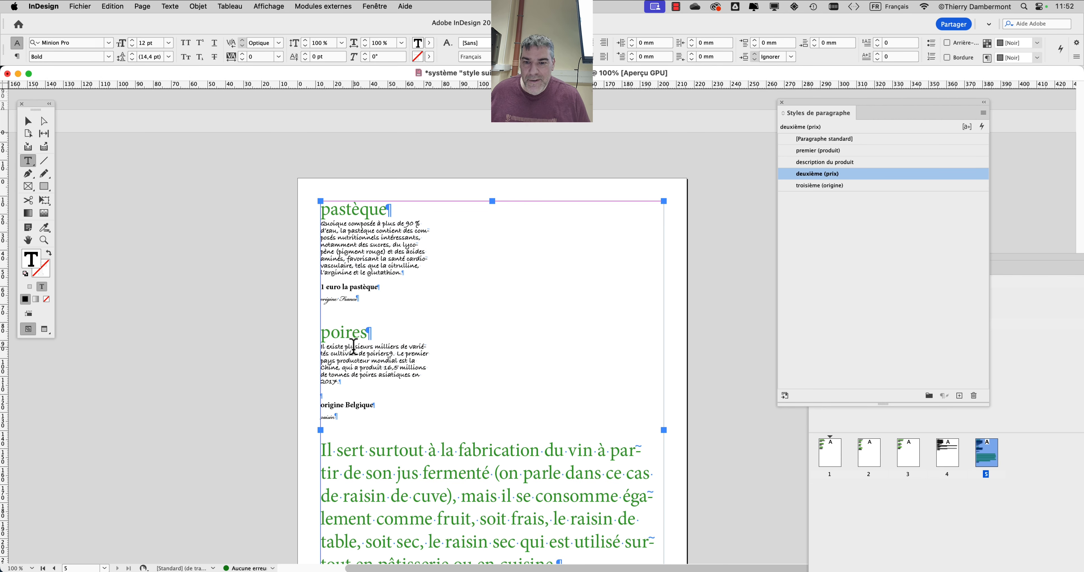
click(353, 347)
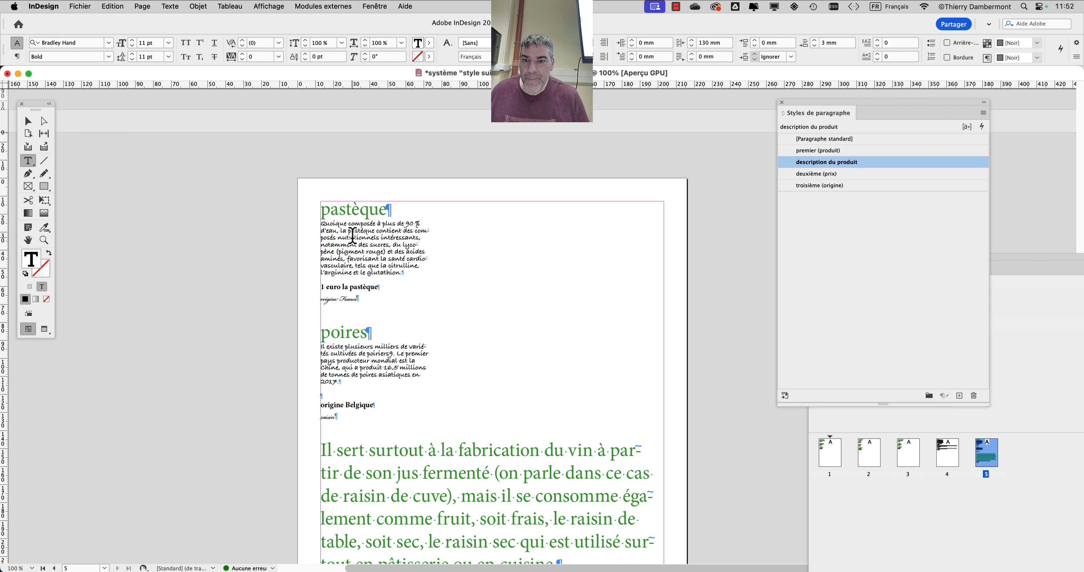
key(super+a)
scroll(463, 272, down, 2)
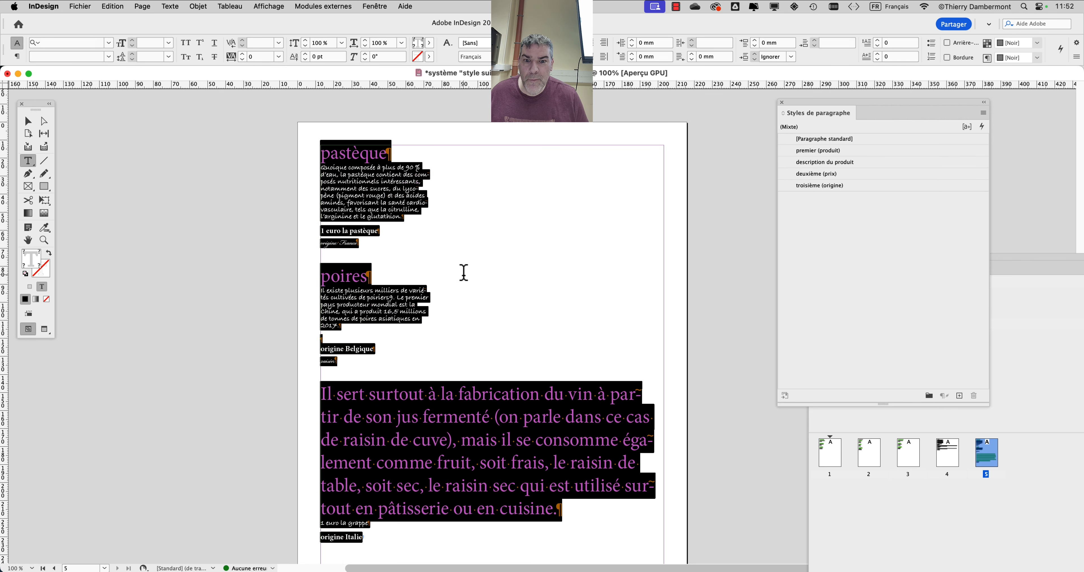
scroll(462, 271, down, 1)
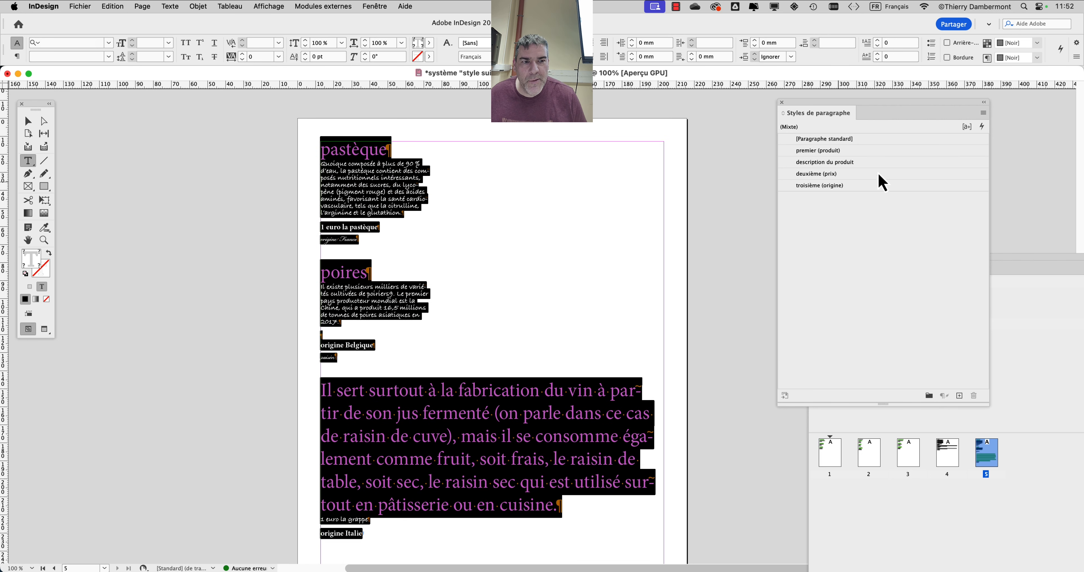
right_click(861, 153)
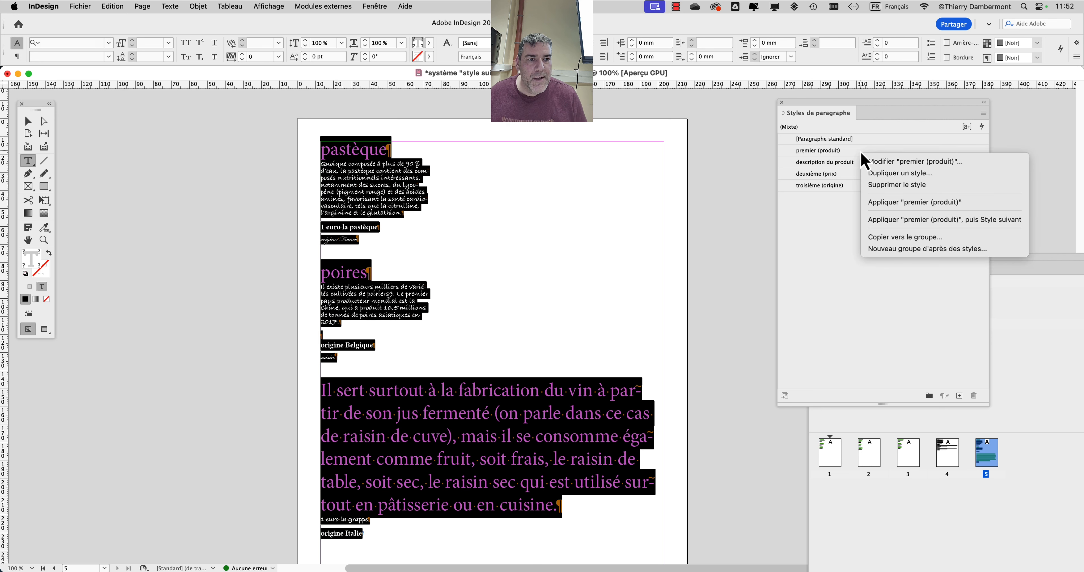
click(926, 223)
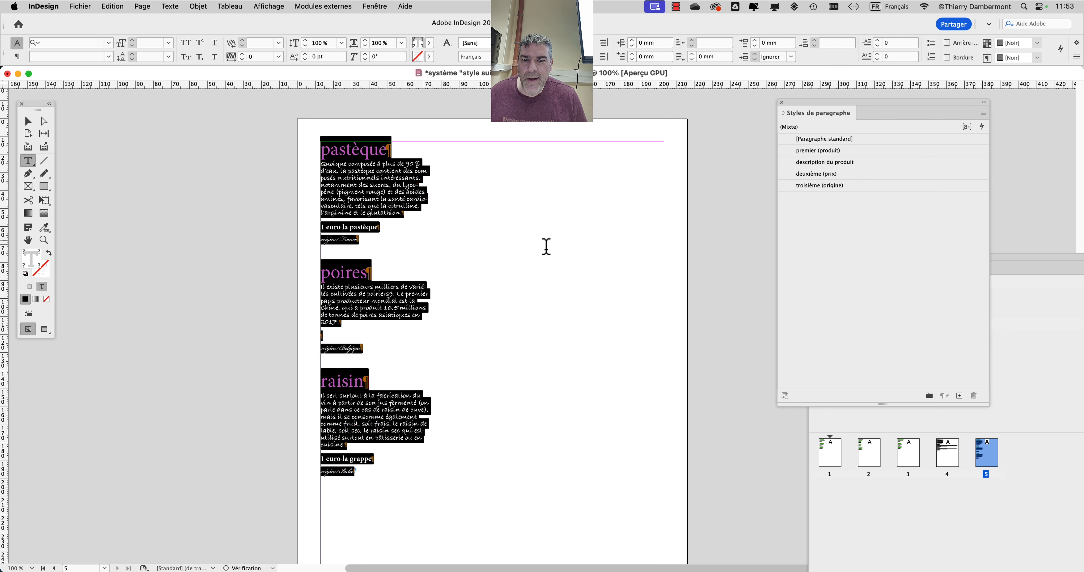
Examine the reformatted list on page 5, from the empty poires price line down to the raisin price and origin.
click(388, 295)
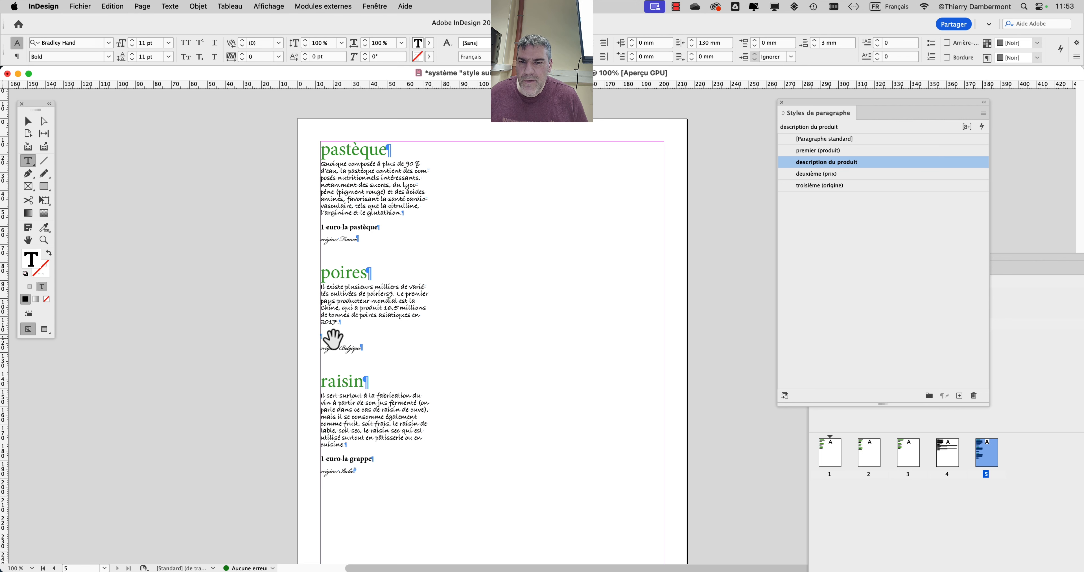
scroll(332, 333, up, 4)
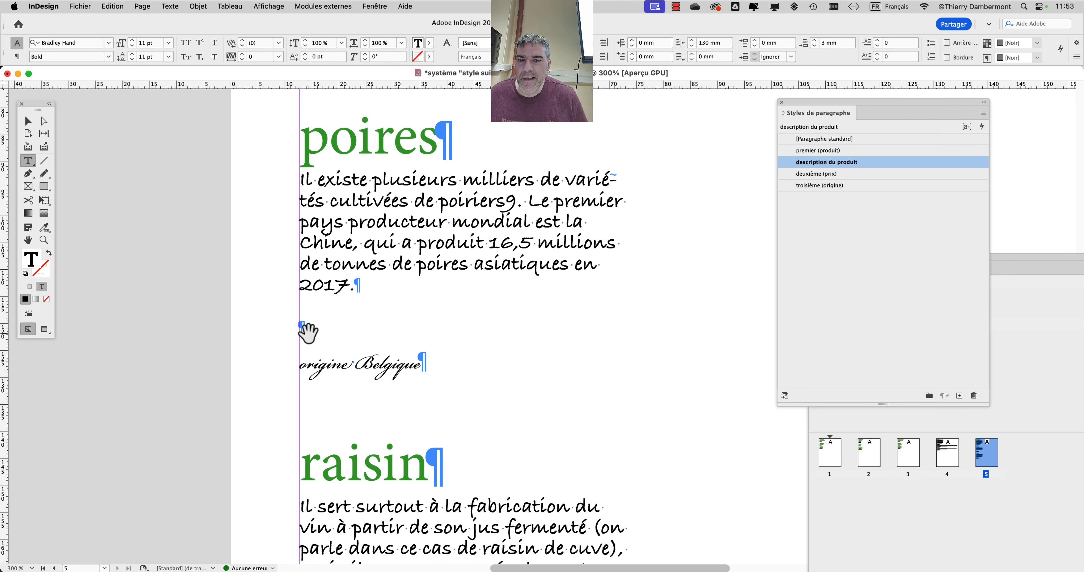
scroll(307, 332, down, 3)
scroll(342, 529, up, 4)
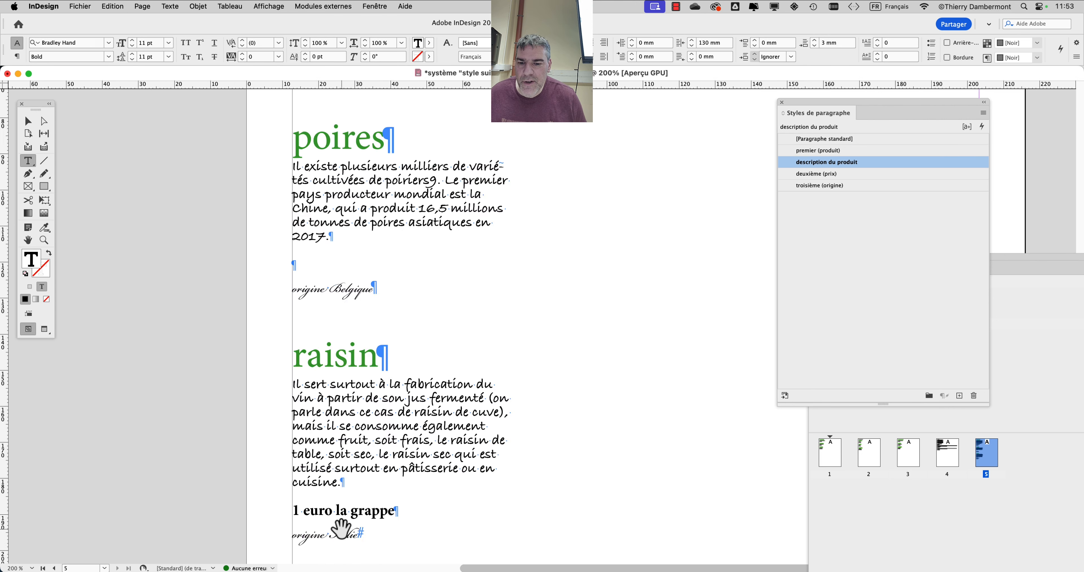
scroll(341, 375, down, 4)
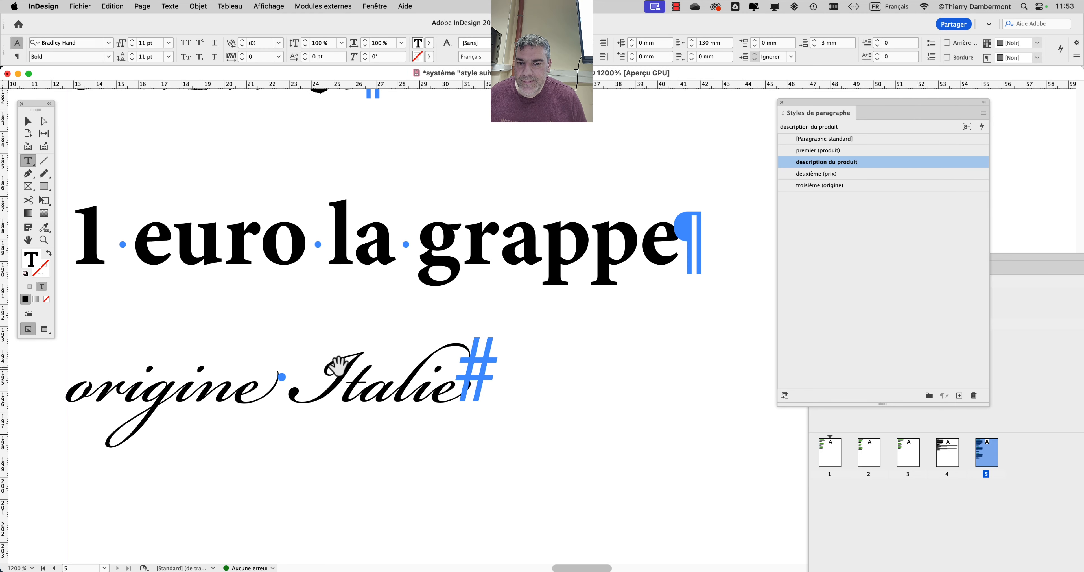
scroll(340, 365, down, 1)
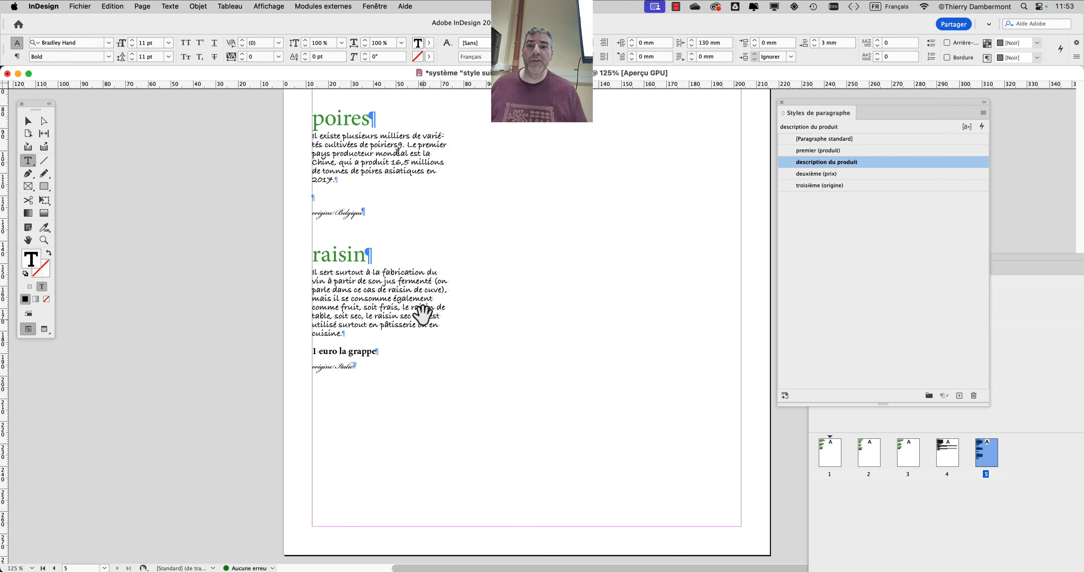
scroll(411, 314, up, 3)
drag(377, 287, 375, 332)
scroll(395, 340, down, 1)
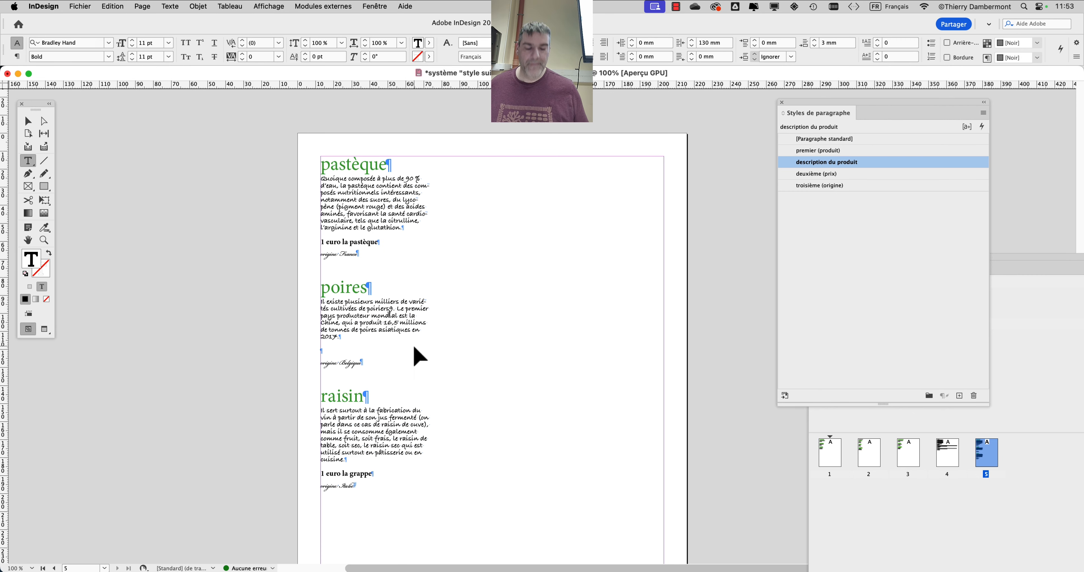
click(419, 356)
drag(881, 163, 397, 188)
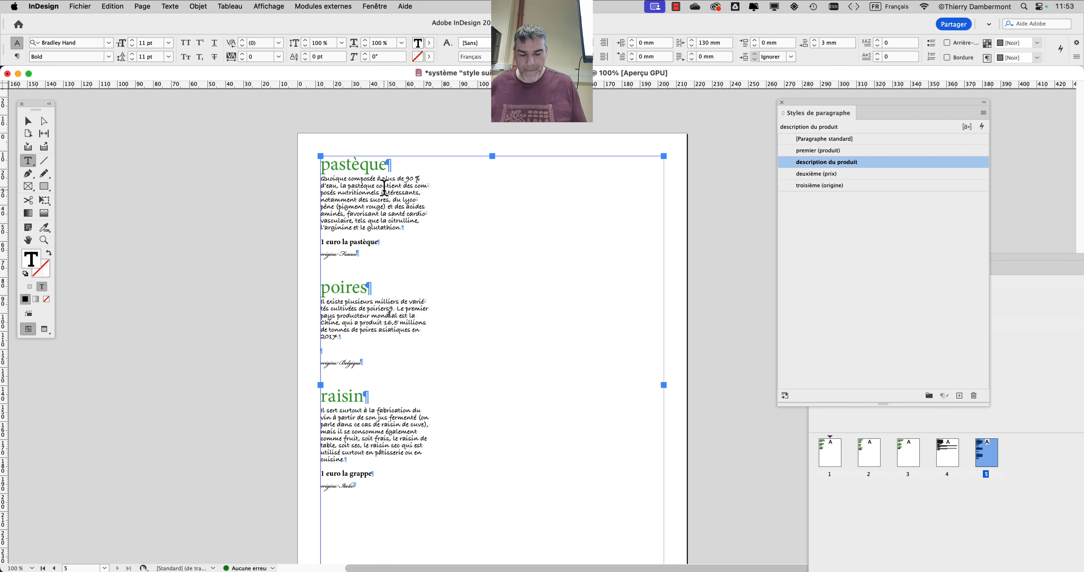
key(super+Tab)
click(101, 6)
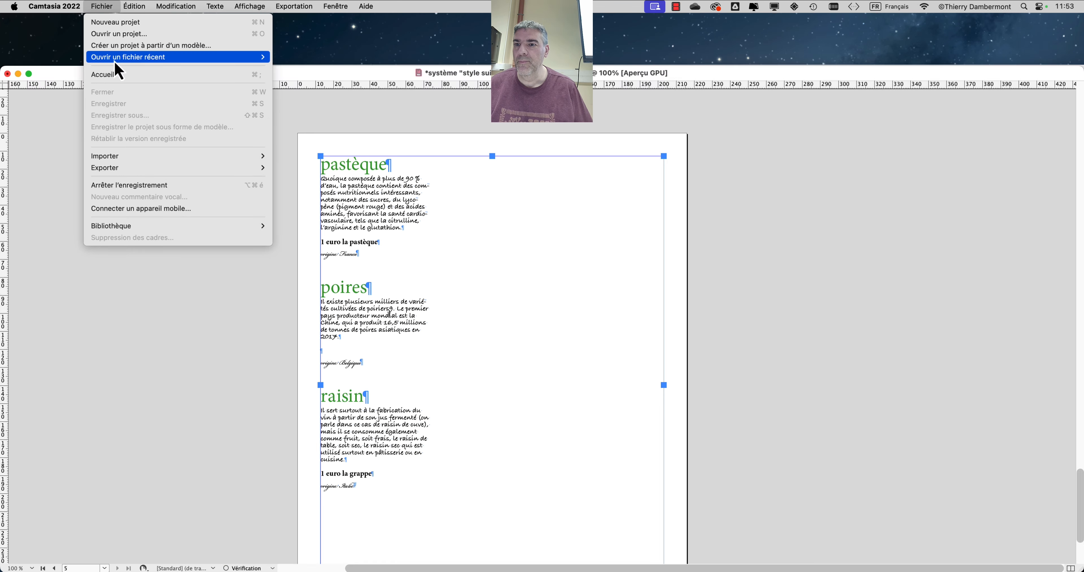
click(490, 168)
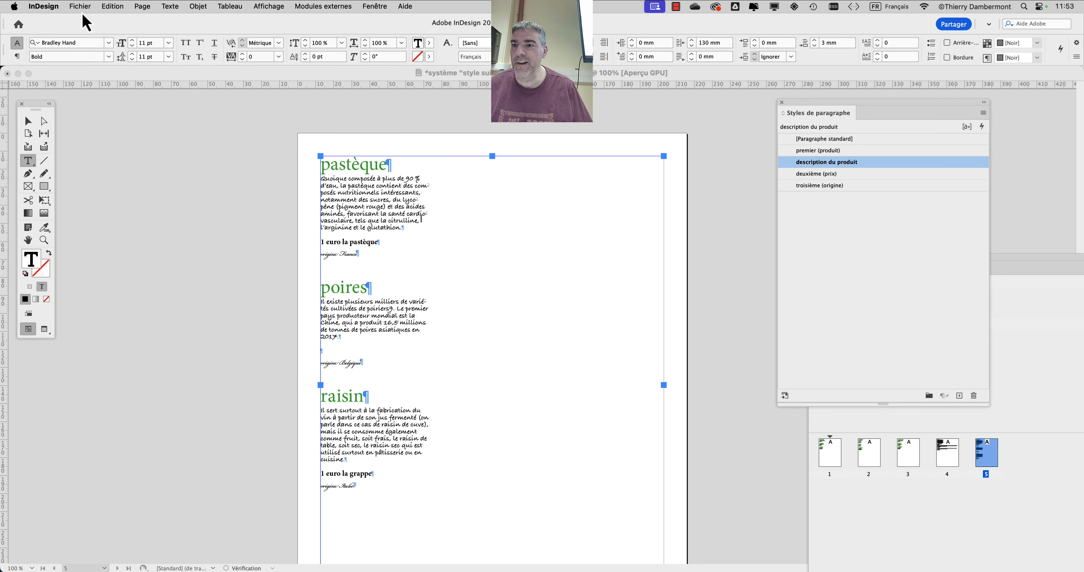
Save the document under the new name système "style suivant" - 07 exercice - 03.indd in the folder 2 - Comment reporter le titre de chapitre dans le titre courant.
click(91, 6)
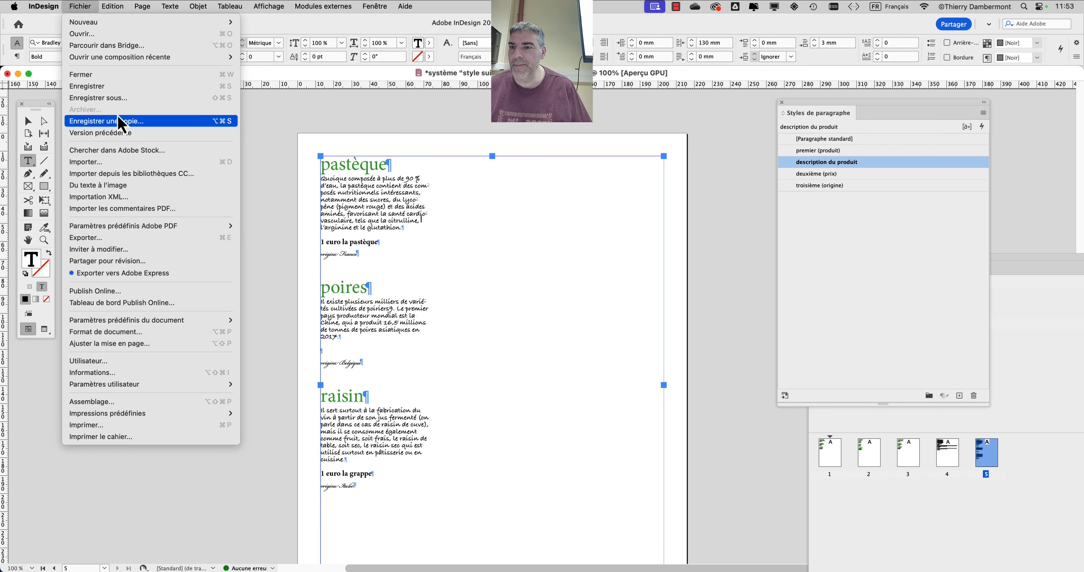
click(110, 98)
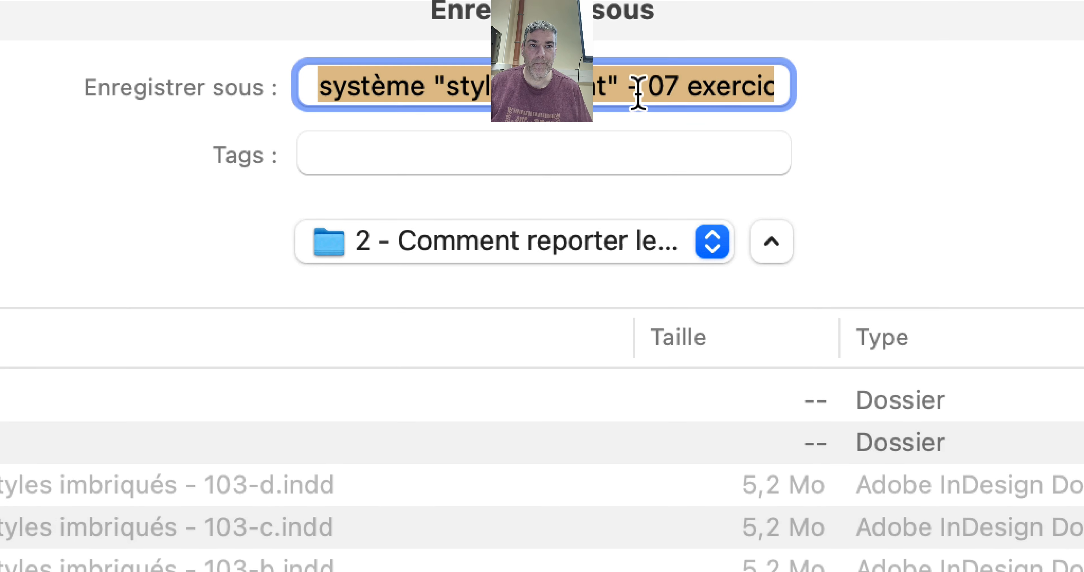
click(638, 89)
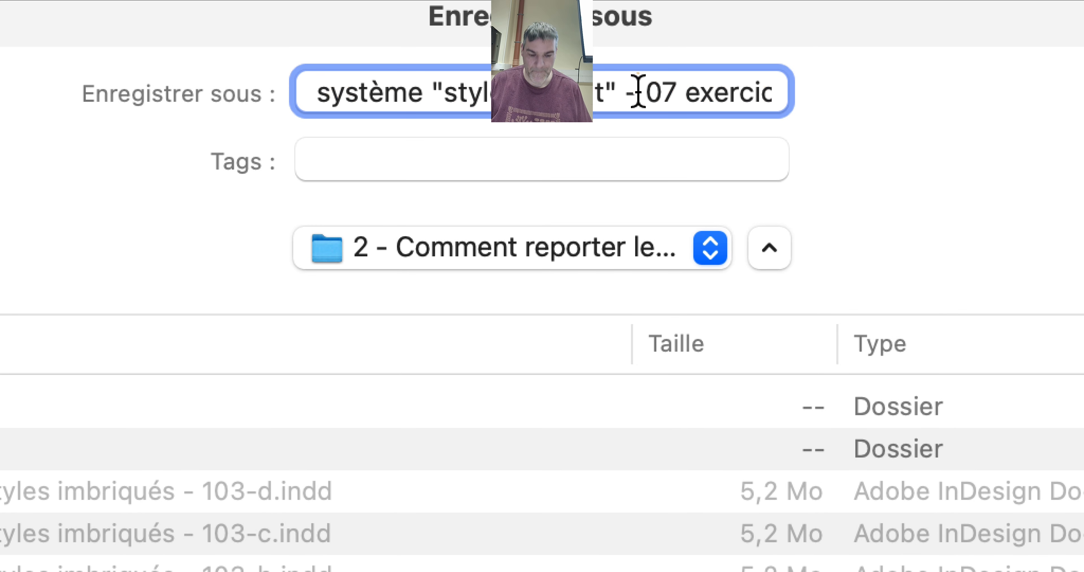
key(cmd+Right)
drag(687, 91, 702, 91)
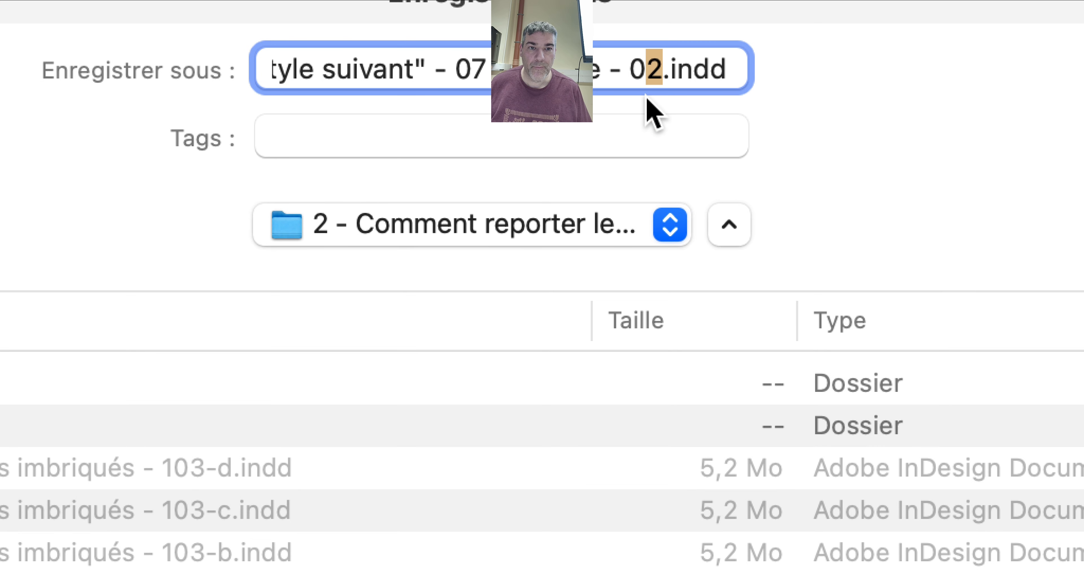
text(3)
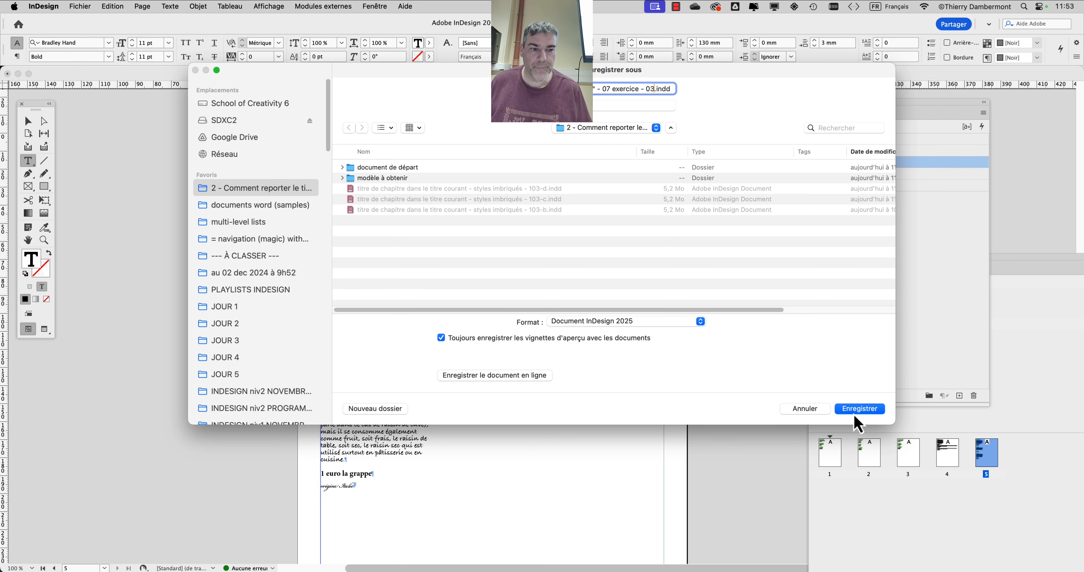
click(856, 412)
Switch to Finder and show the contents of the CRC2 cours 09 folder in a new window.
key(super+Tab)
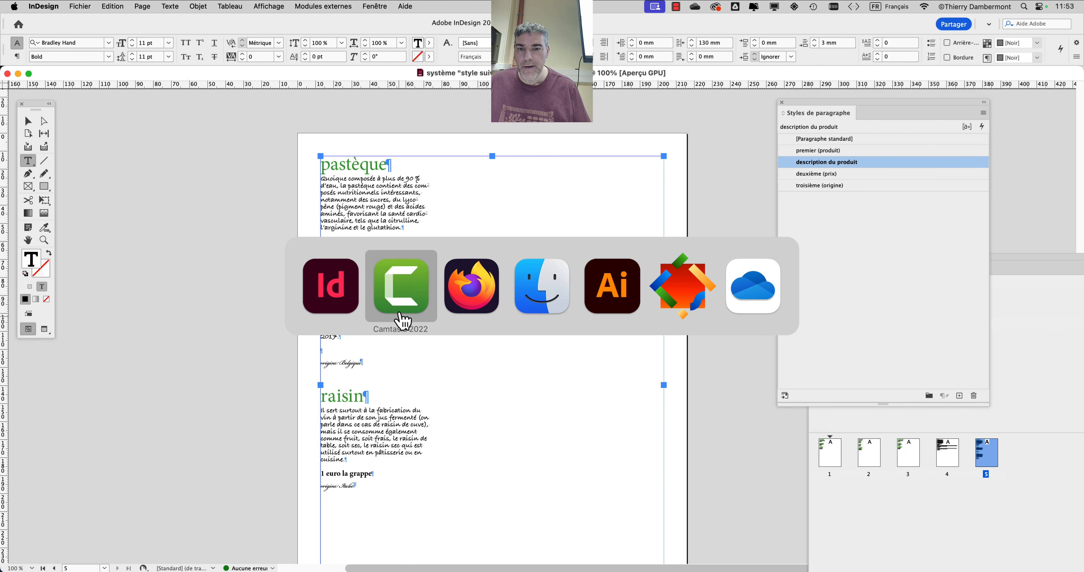
click(543, 299)
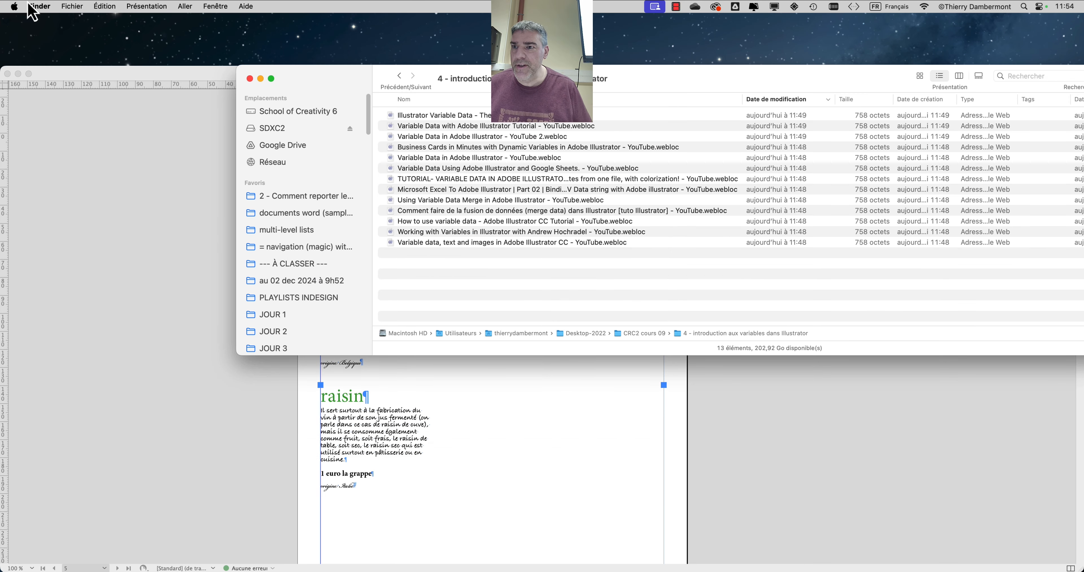
click(72, 6)
click(84, 20)
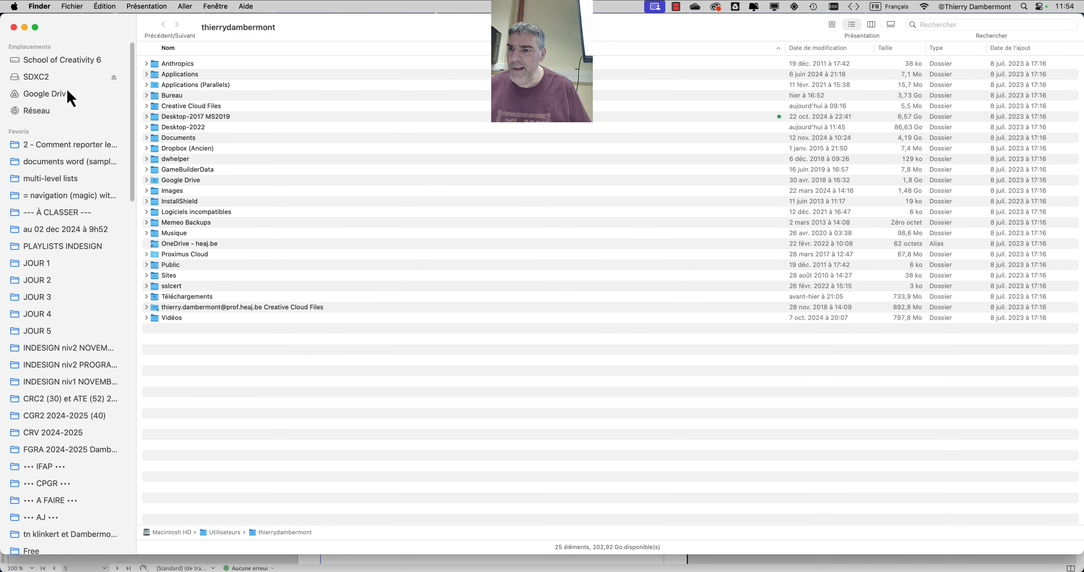
click(61, 149)
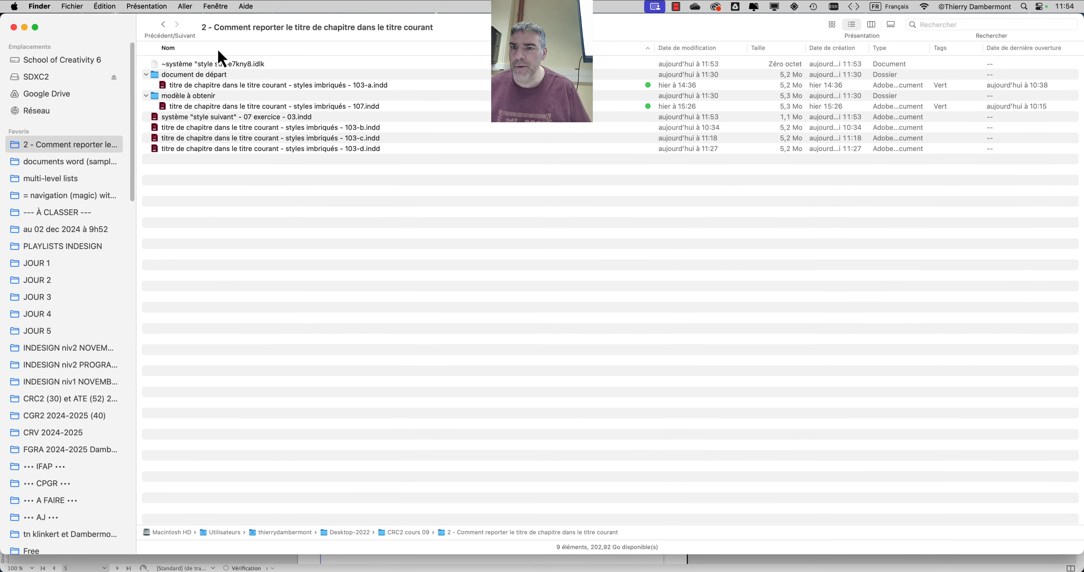
super+click(239, 35)
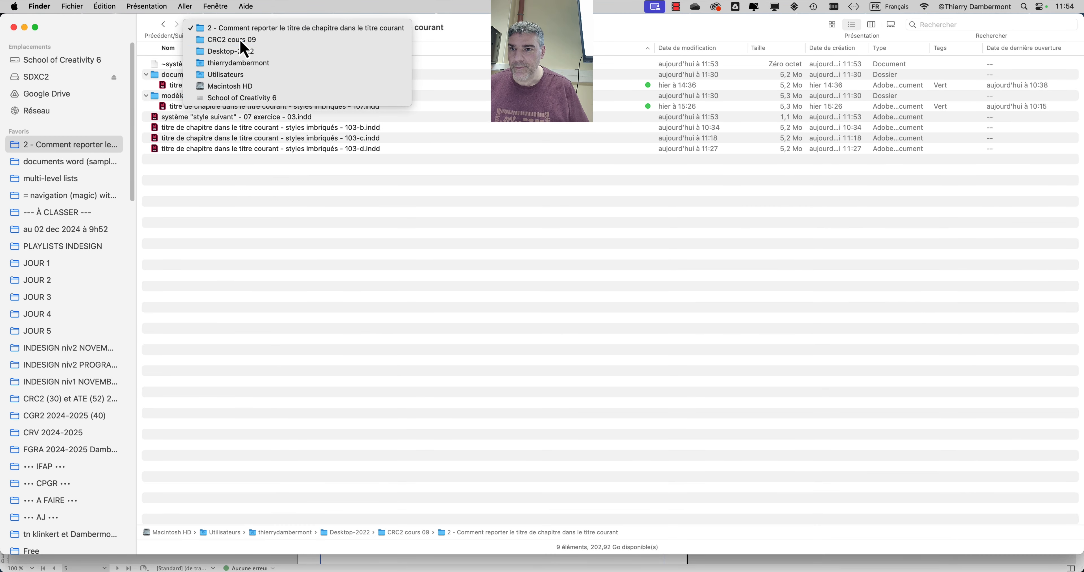
click(241, 41)
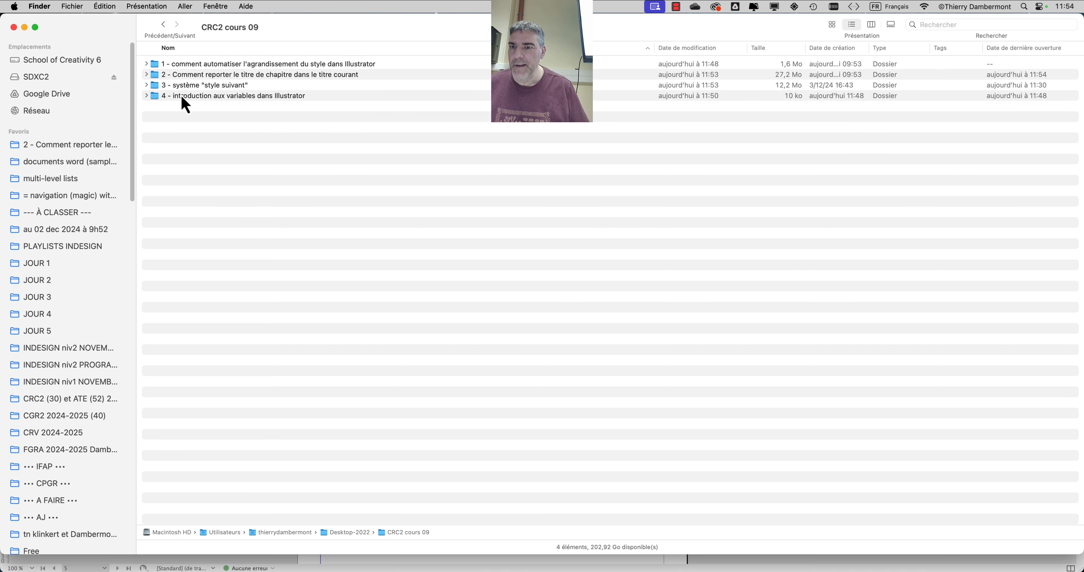
Go through the first three lesson folders one by one and select them together, up to 3 - système "style suivant".
click(172, 67)
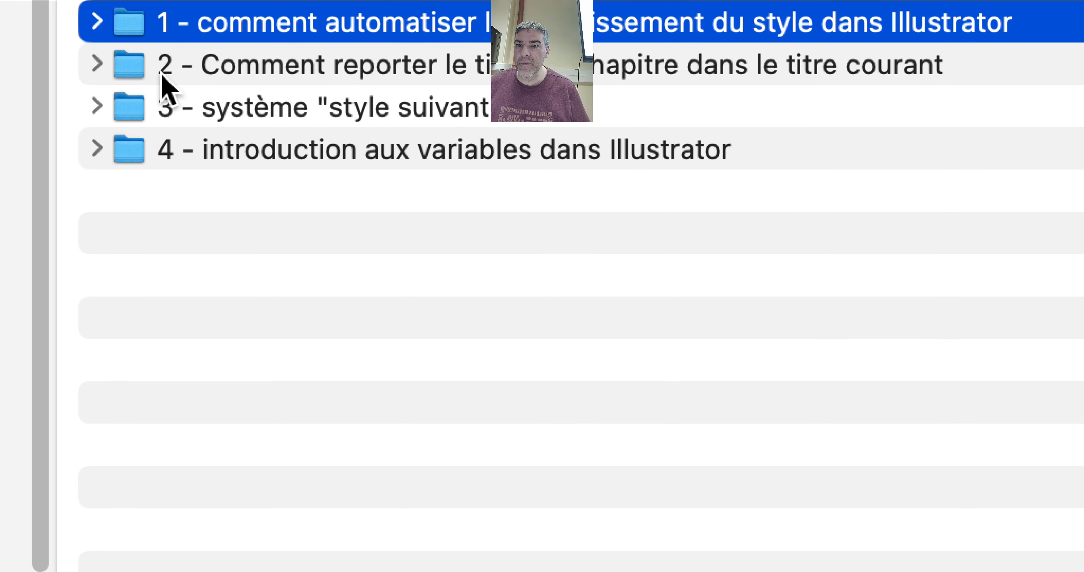
click(187, 86)
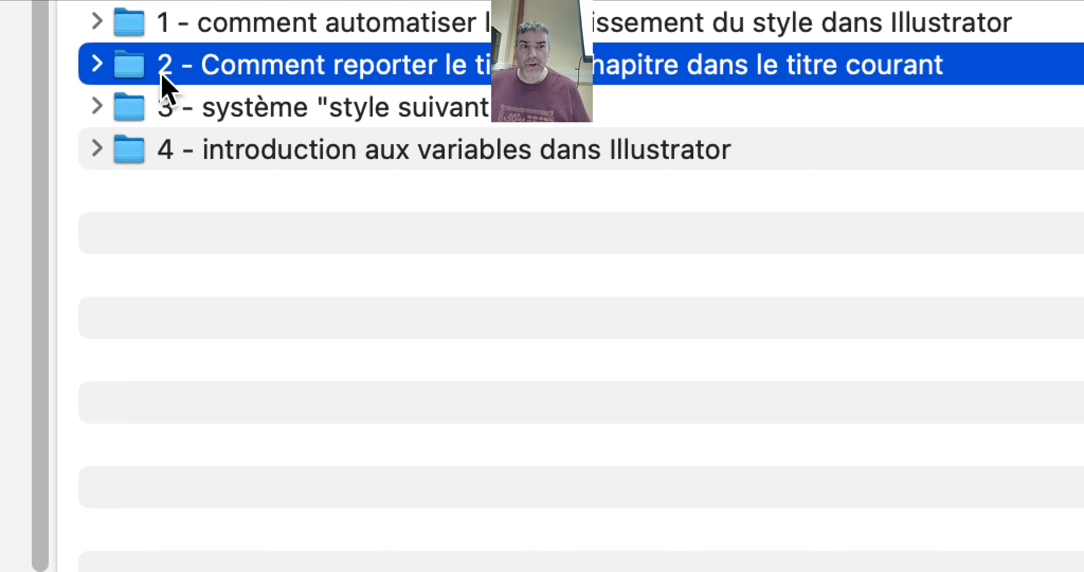
click(163, 84)
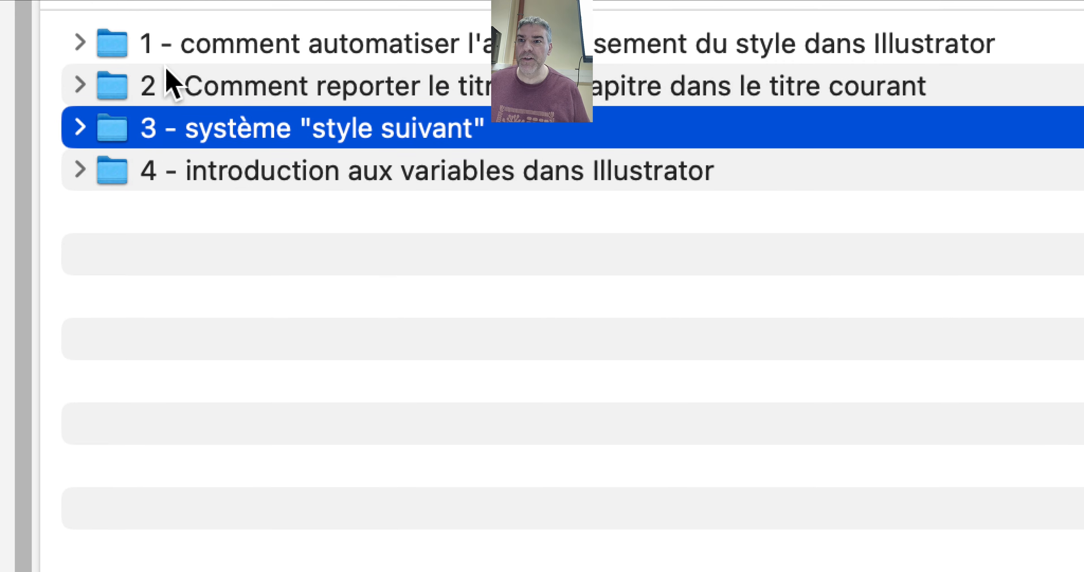
shift+click(166, 63)
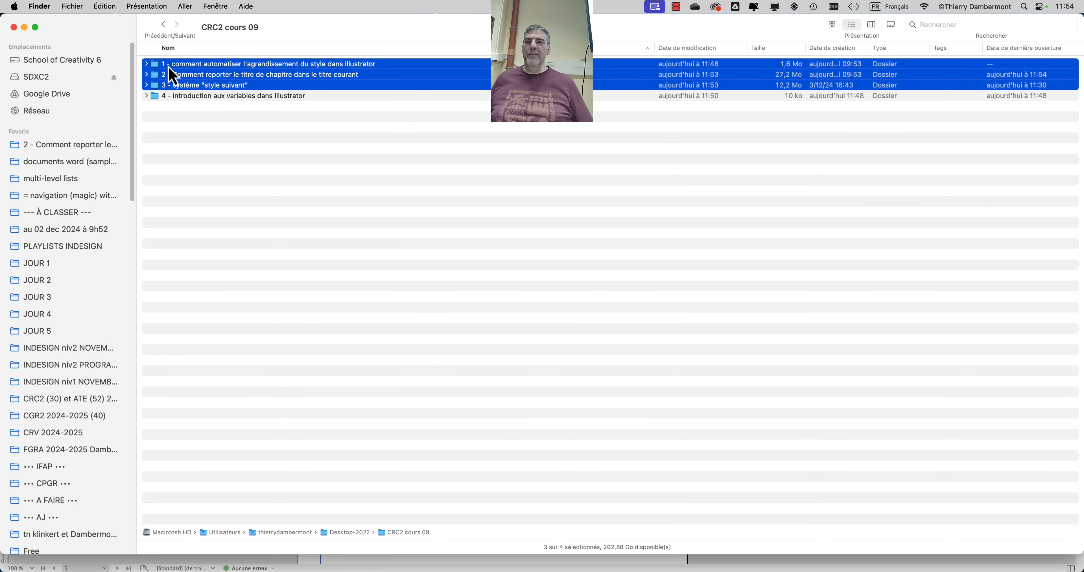
Rename the parent course folder as CRC2 ATE cours 09 m12j07.
right_click(219, 34)
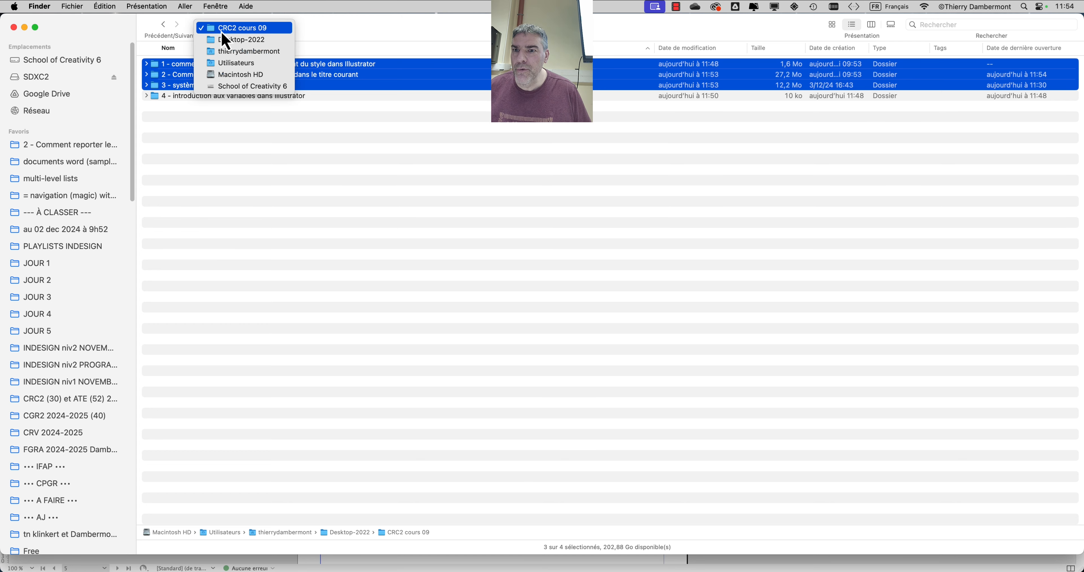
click(224, 29)
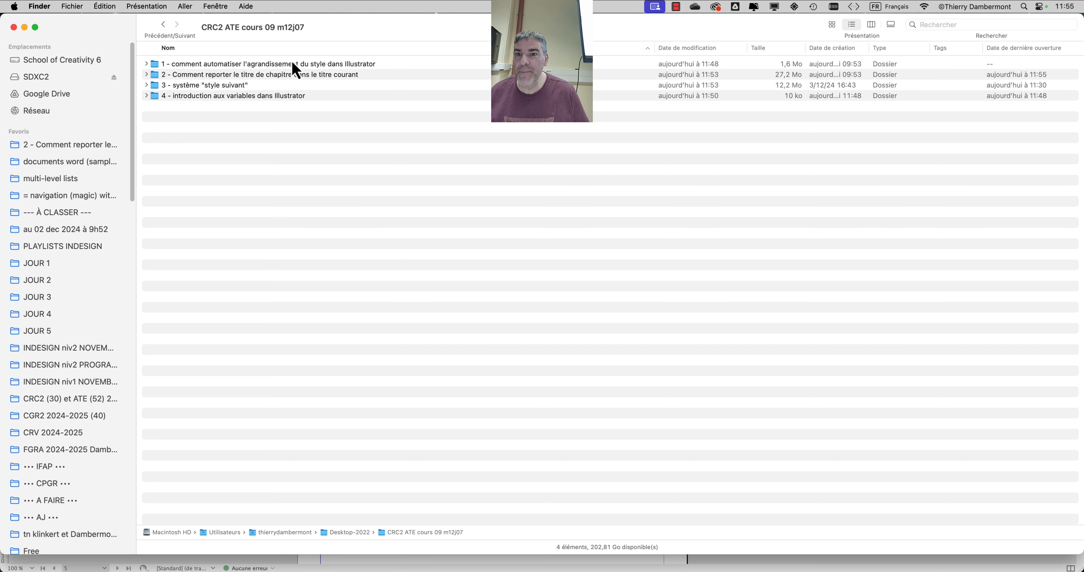
Open the name of the folder 2 - Comment reporter le titre de chapitre dans le titre courant for editing.
drag(1078, 552, 1080, 569)
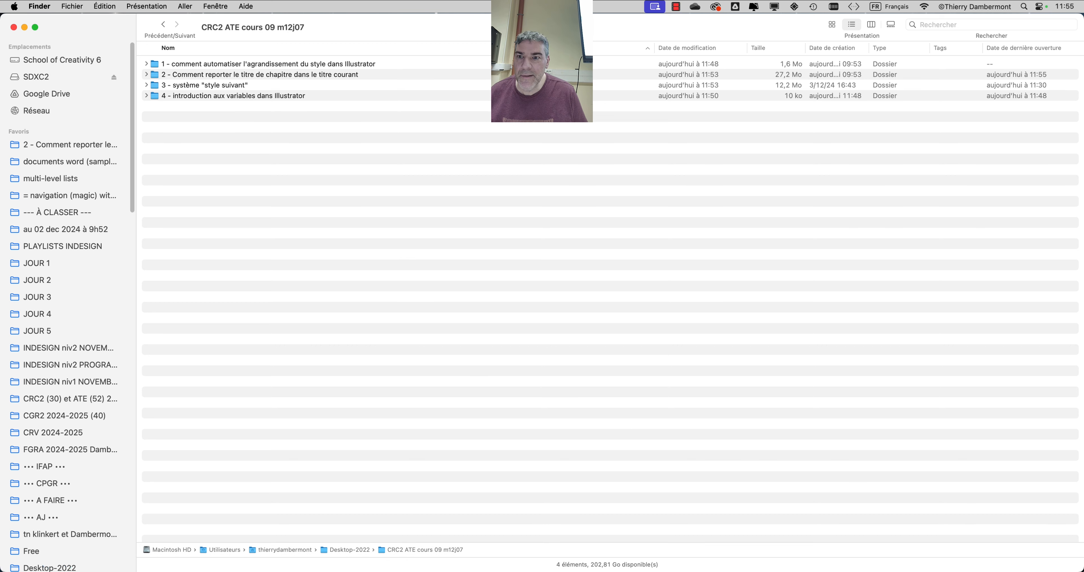
click(177, 77)
click(174, 75)
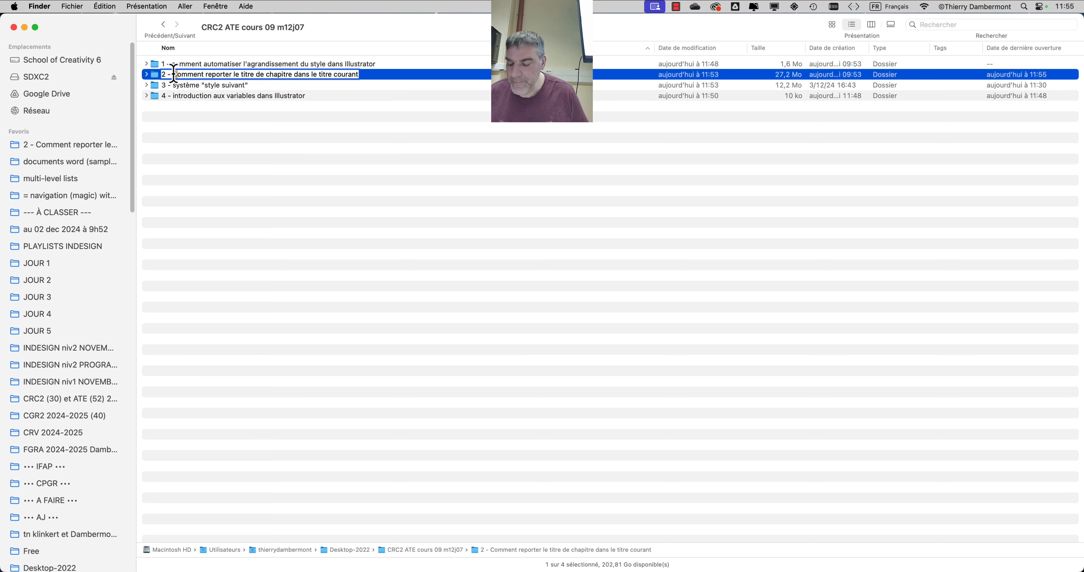